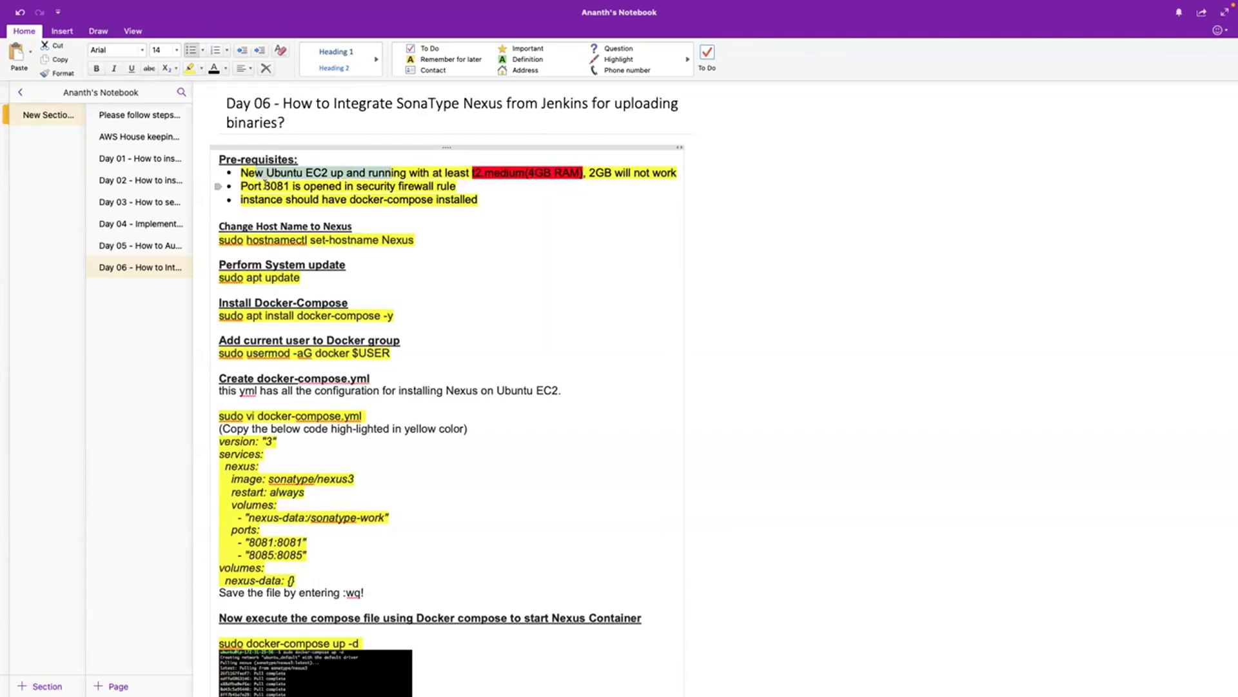
Highlight the port 8081 prerequisite in the Day 06 Nexus notes.
left_click_drag(265, 186, 284, 186)
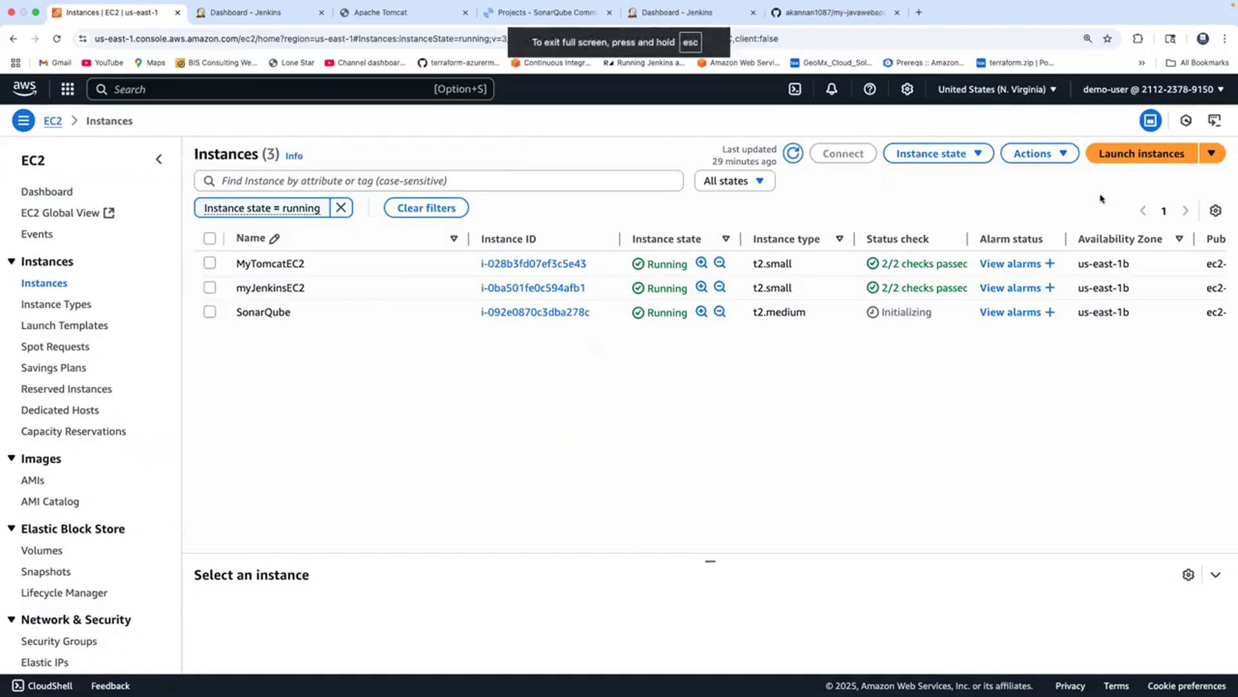
Start a new instance using Ubuntu Server 22.04 LTS, t2.medium, and the mysshkeys key pair.
left_click(1120, 160)
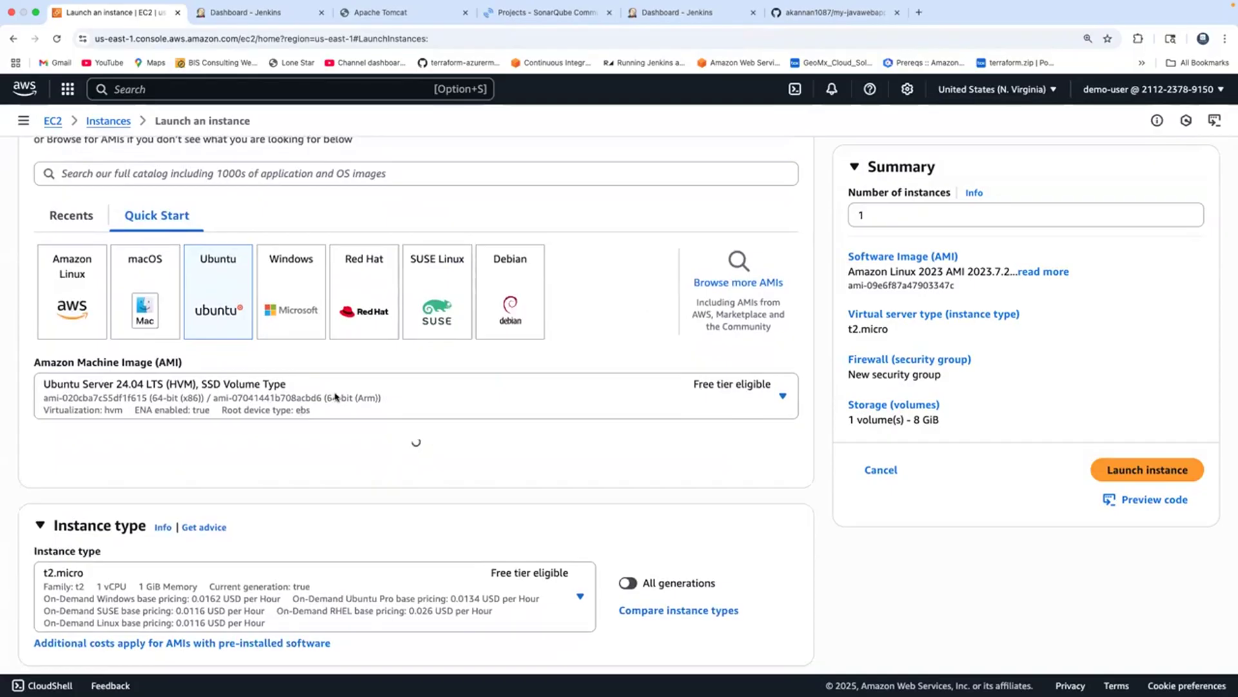
left_click(335, 398)
left_click(230, 504)
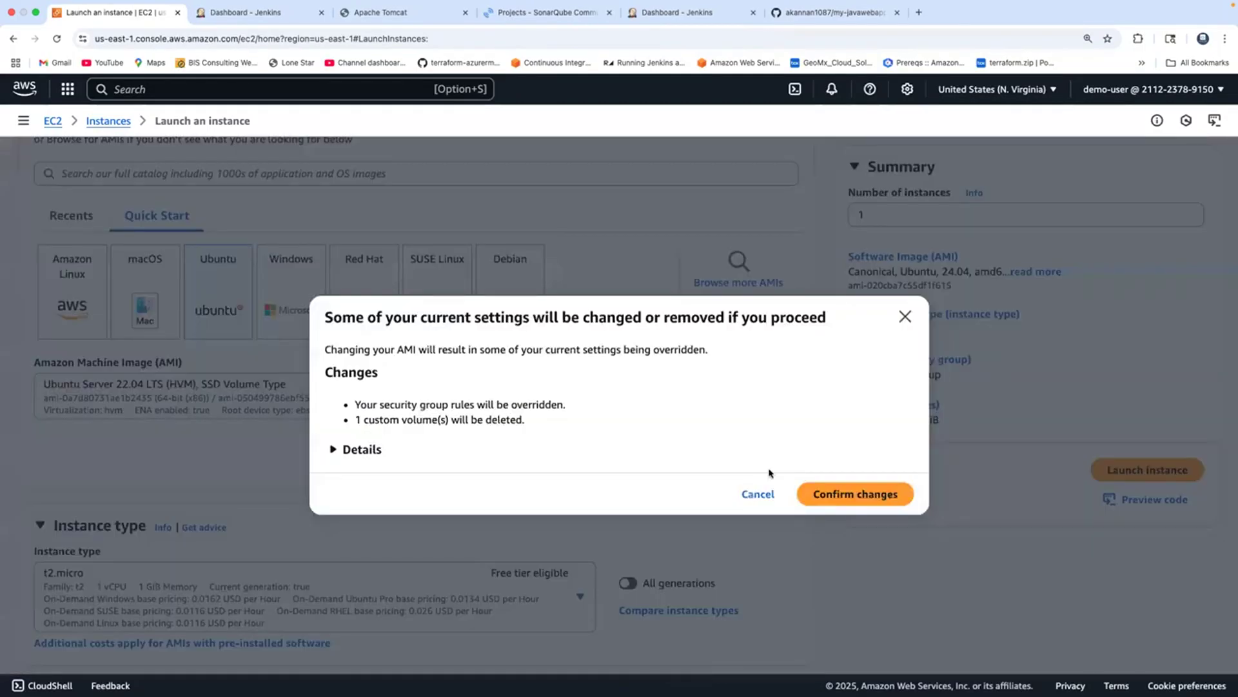
left_click(854, 492)
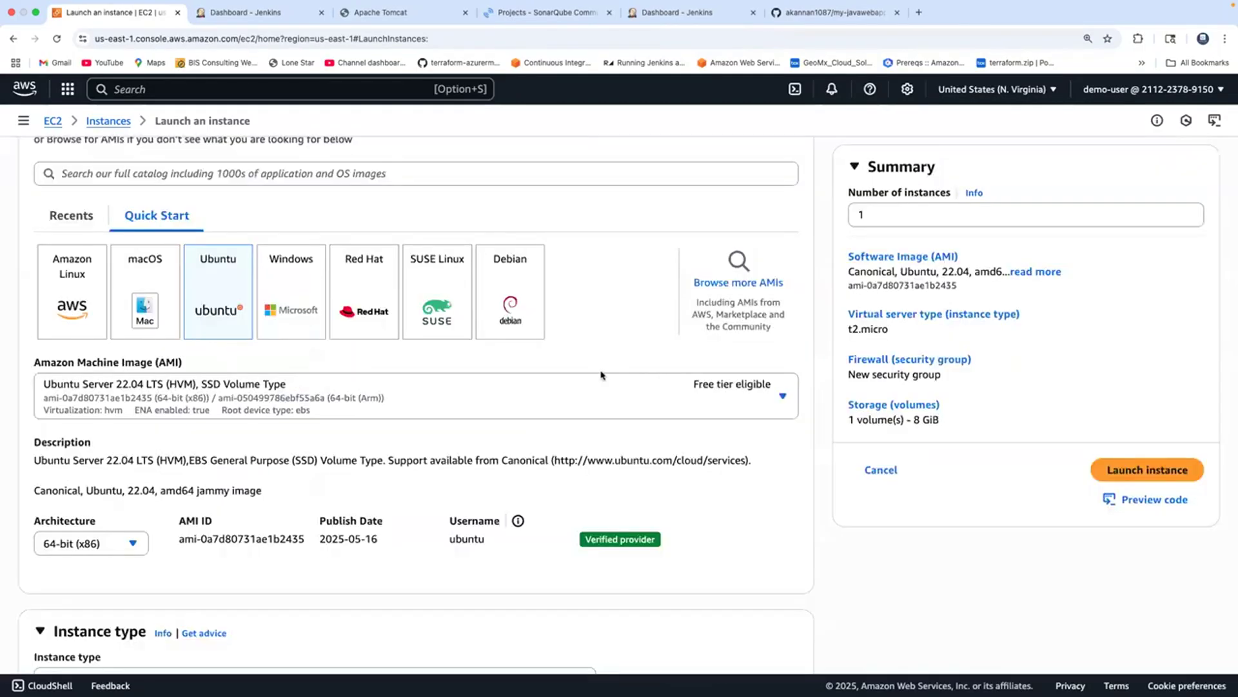
scroll(601, 375, "down", 7)
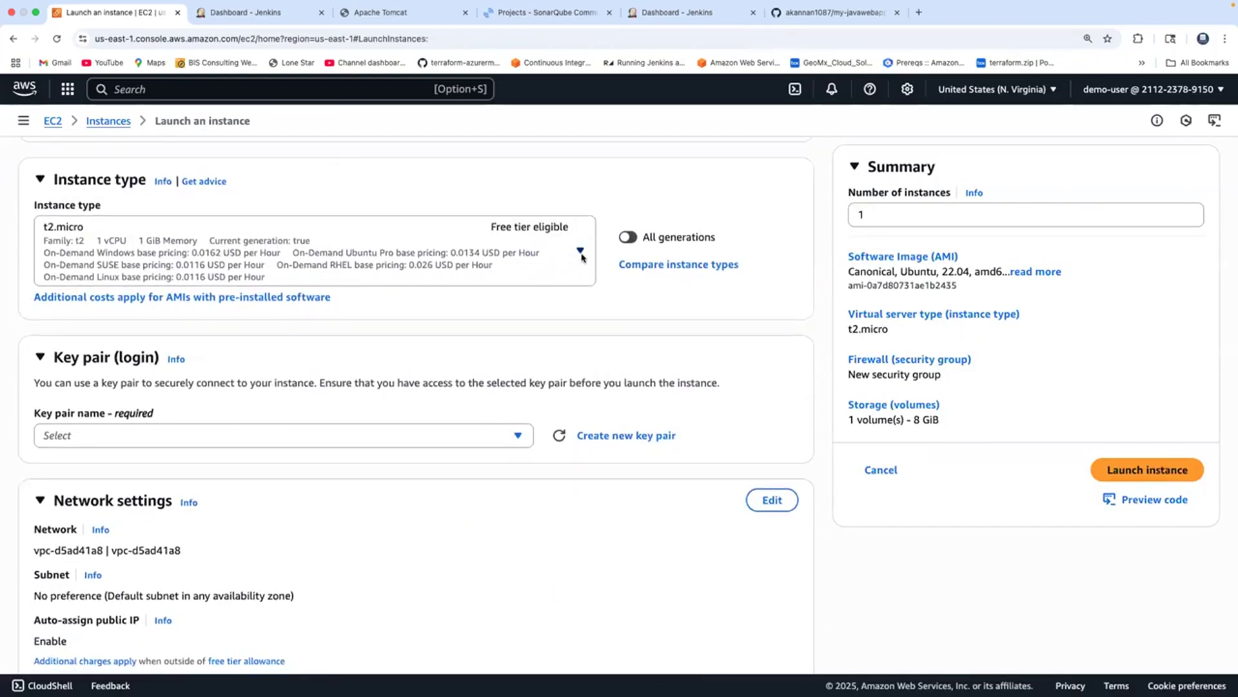
left_click(580, 253)
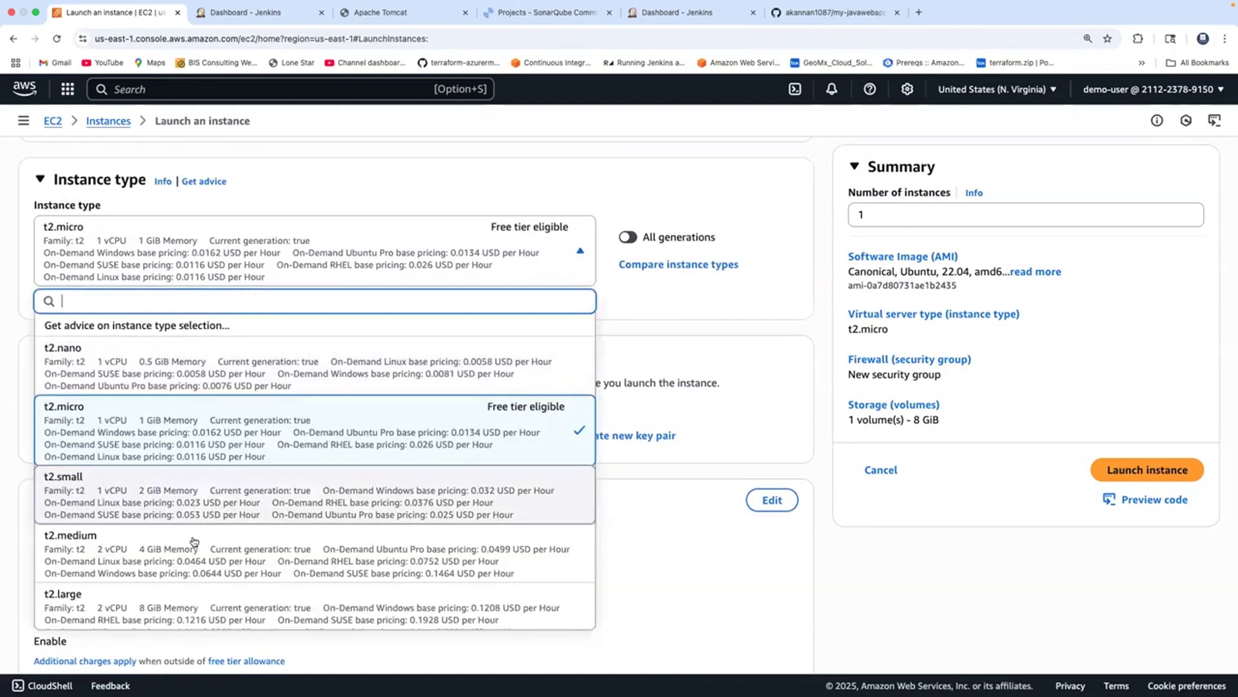
left_click(186, 563)
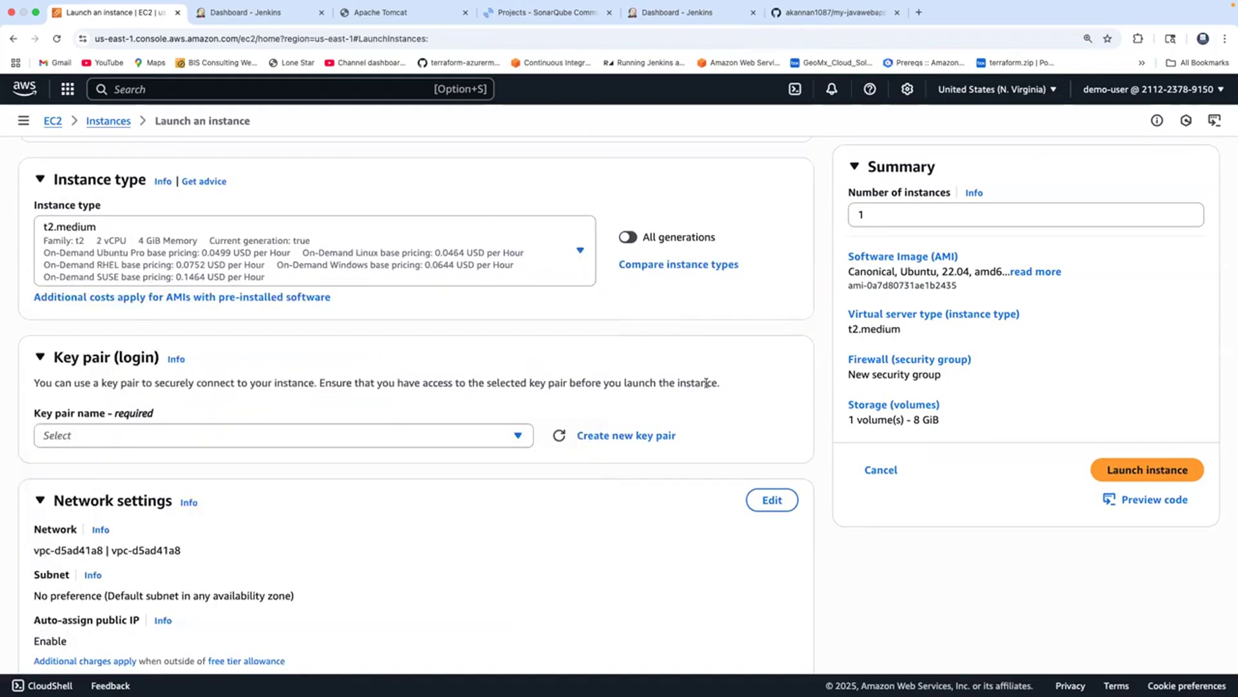
left_click(518, 437)
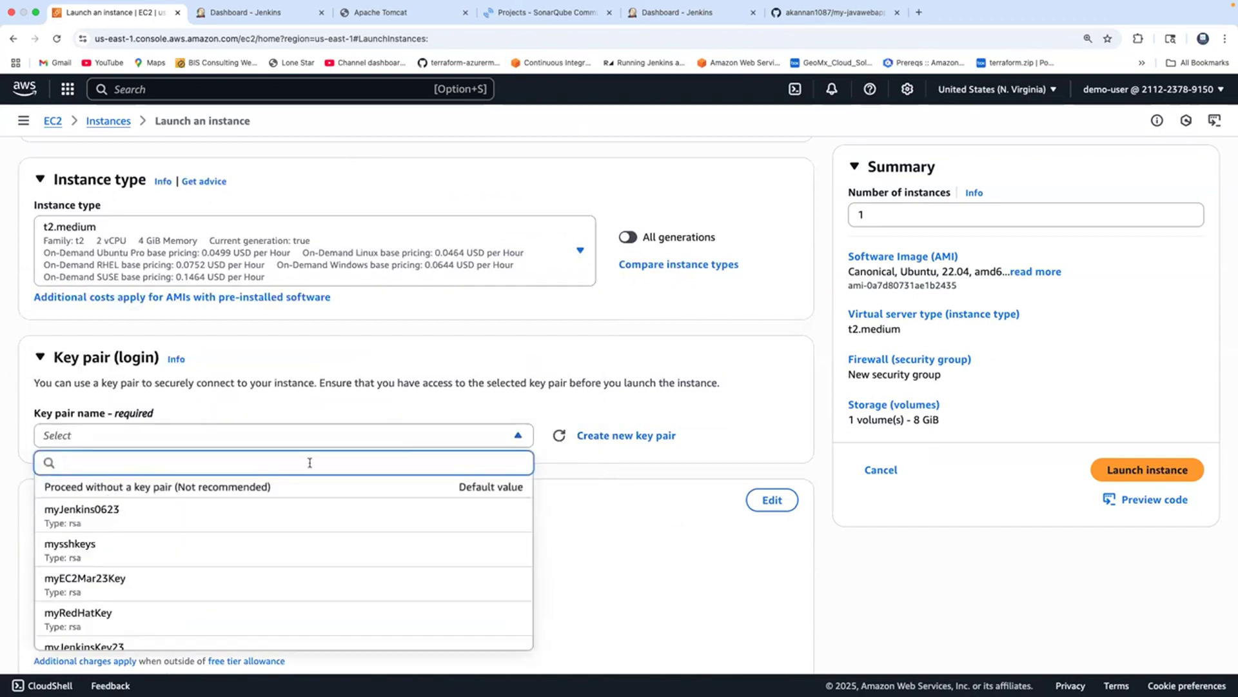
left_click(116, 544)
Add a Custom TCP 8081 inbound rule, set an 18 GiB gp3 root volume, and launch NexusEC2.
scroll(608, 322, "down", 5)
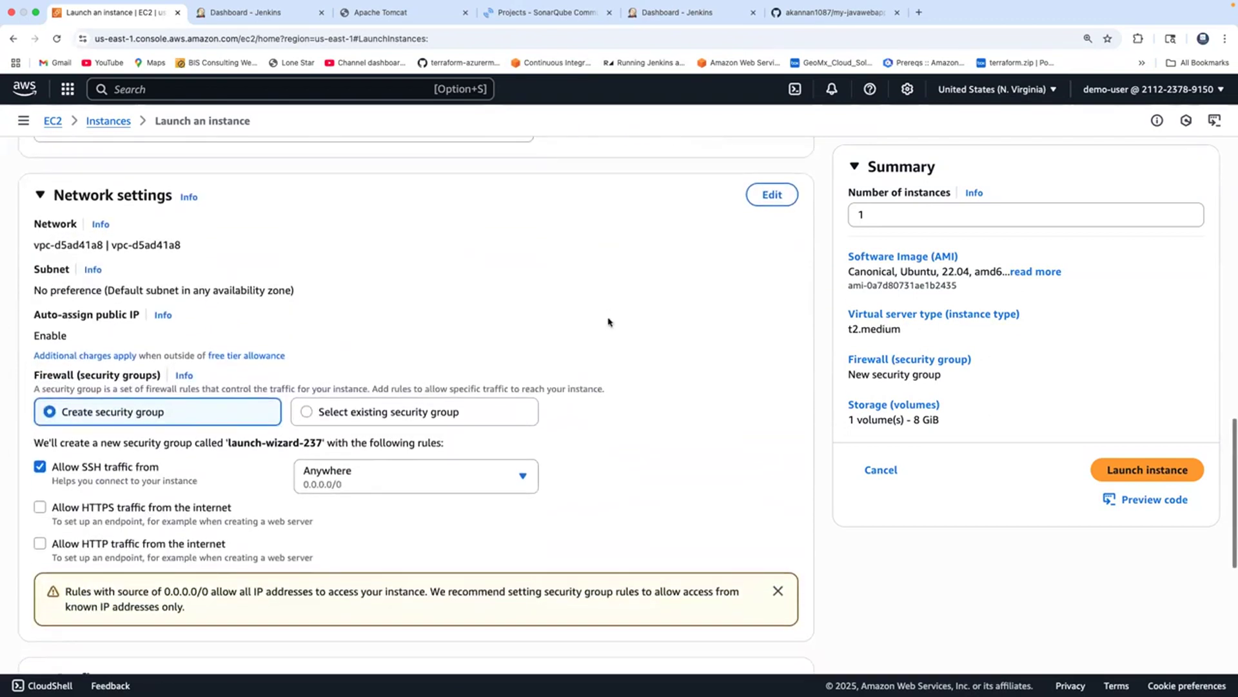
left_click(772, 177)
scroll(220, 510, "down", 1)
scroll(220, 510, "down", 4)
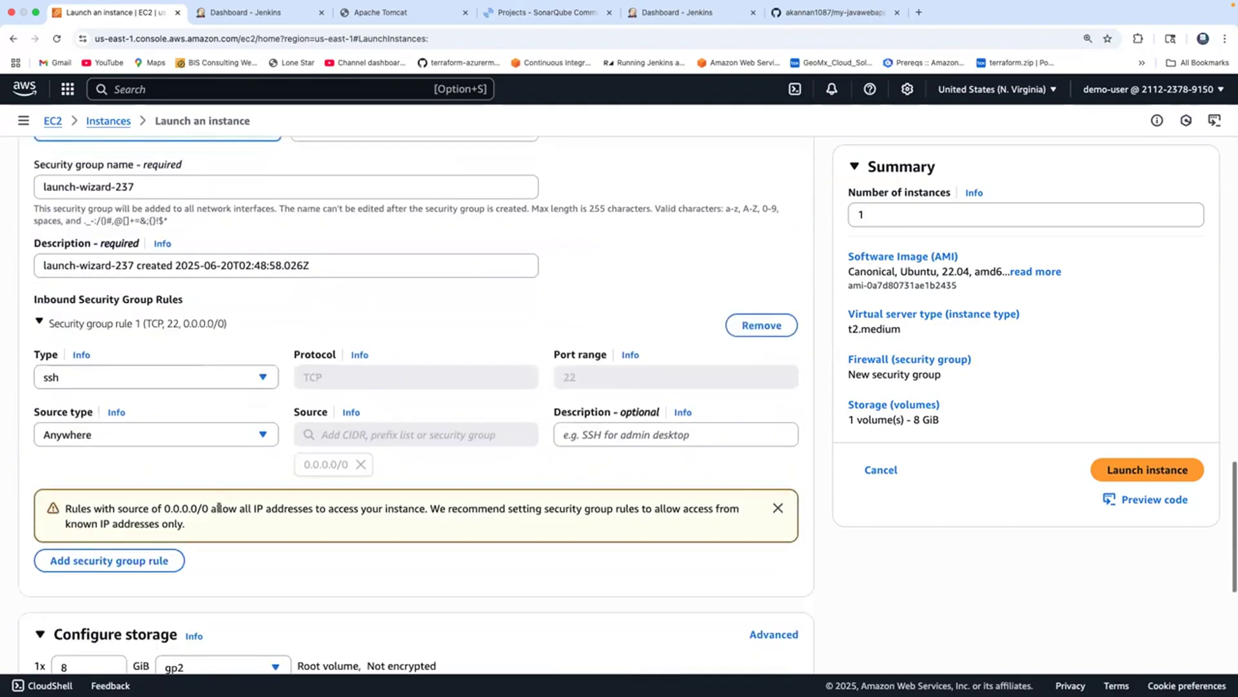
left_click(162, 561)
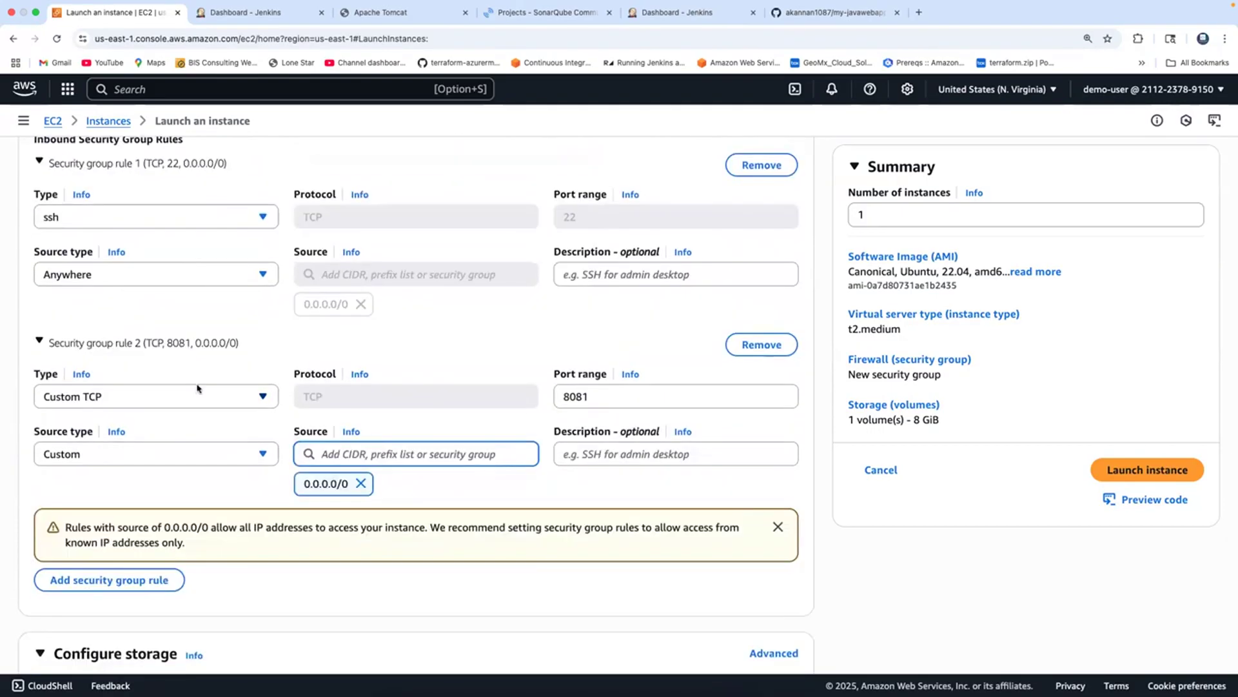
scroll(193, 387, "down", 3)
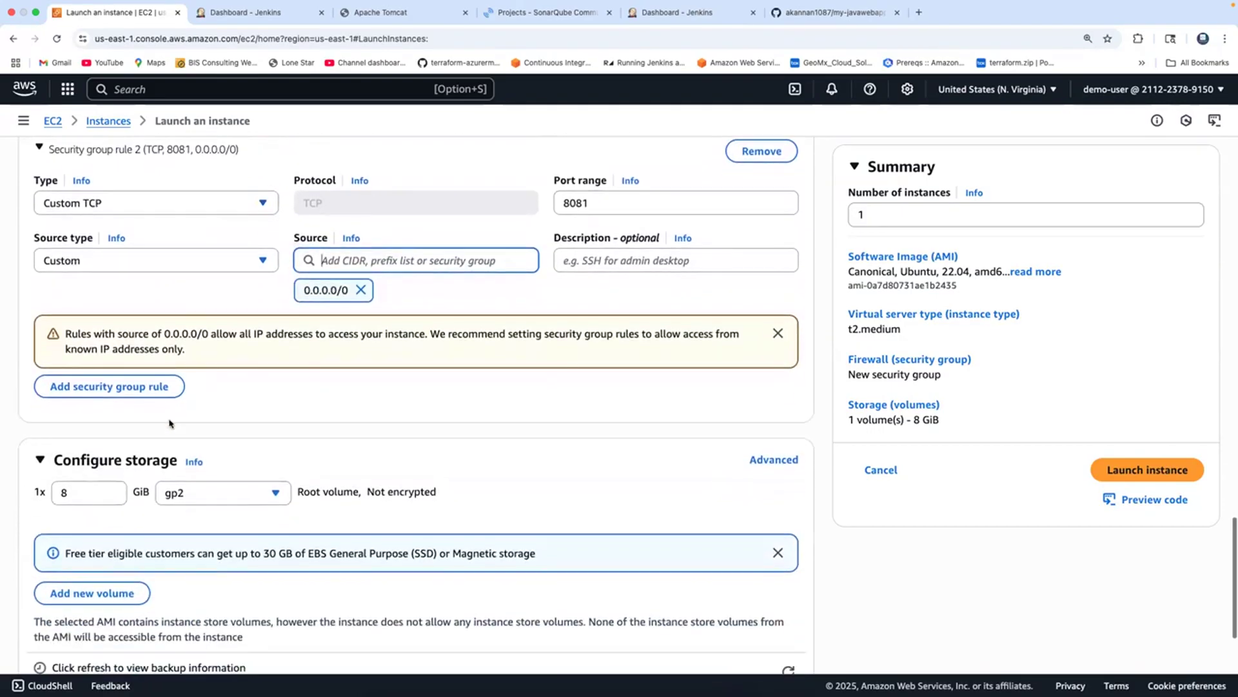
left_click(60, 492)
type("1")
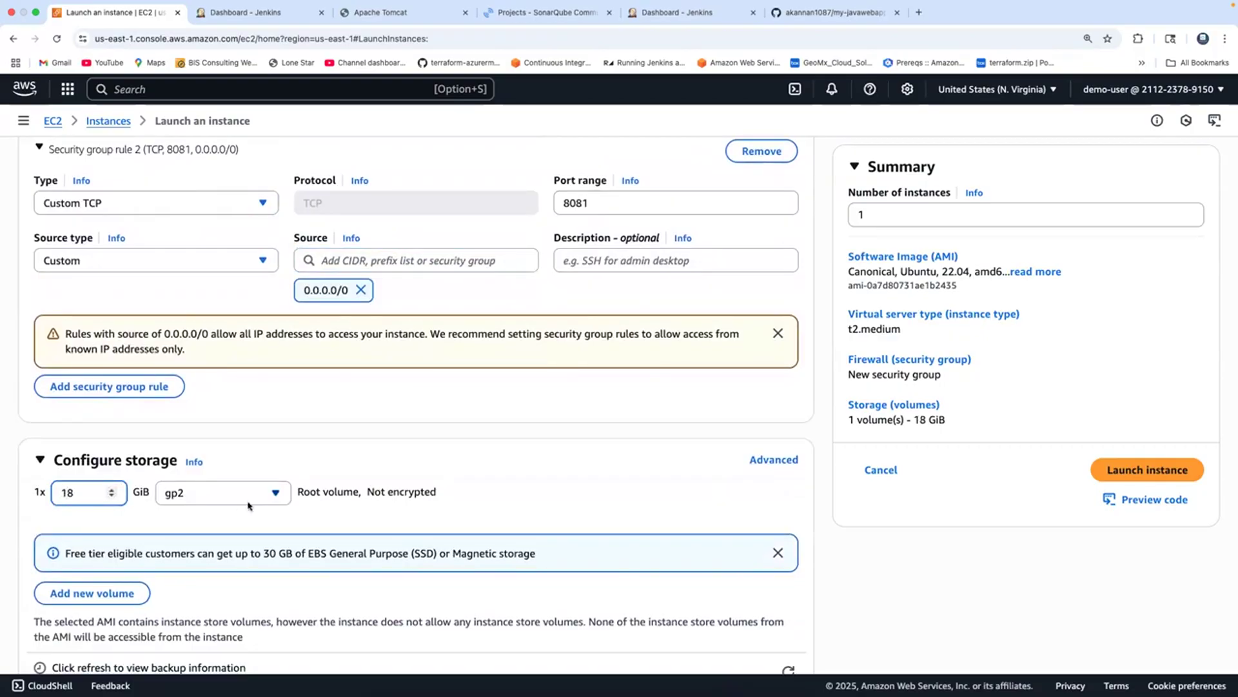
left_click(267, 496)
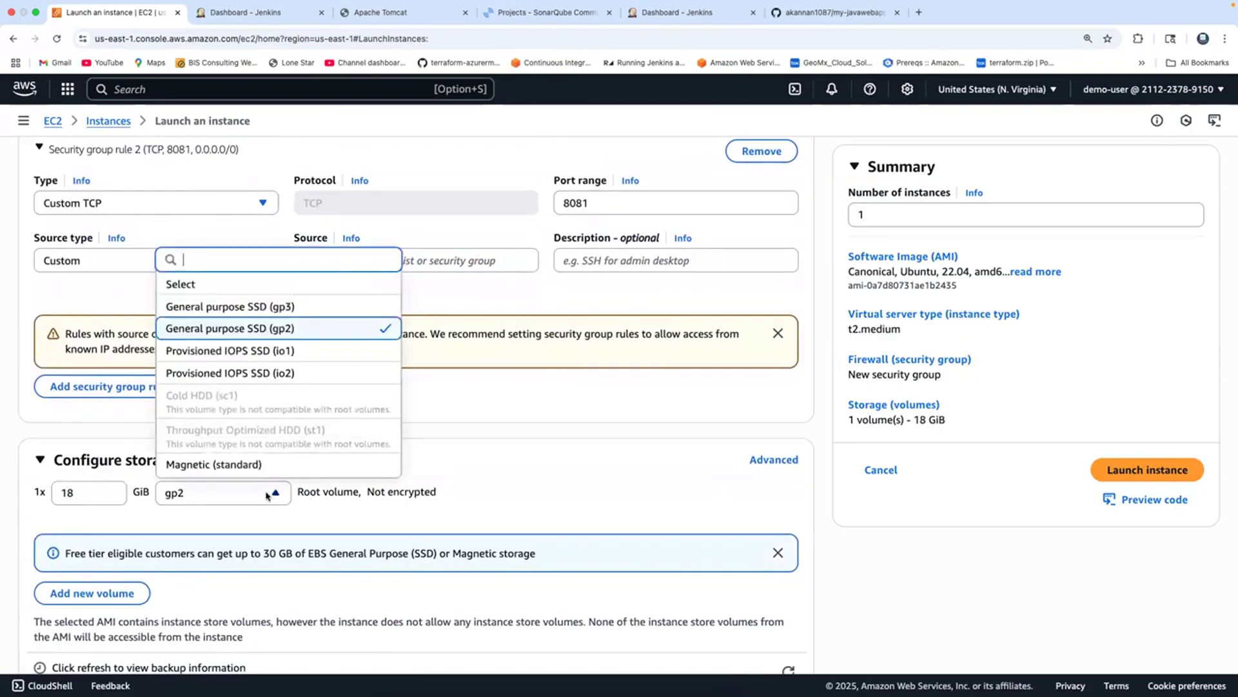
left_click(264, 314)
scroll(537, 440, "down", 3)
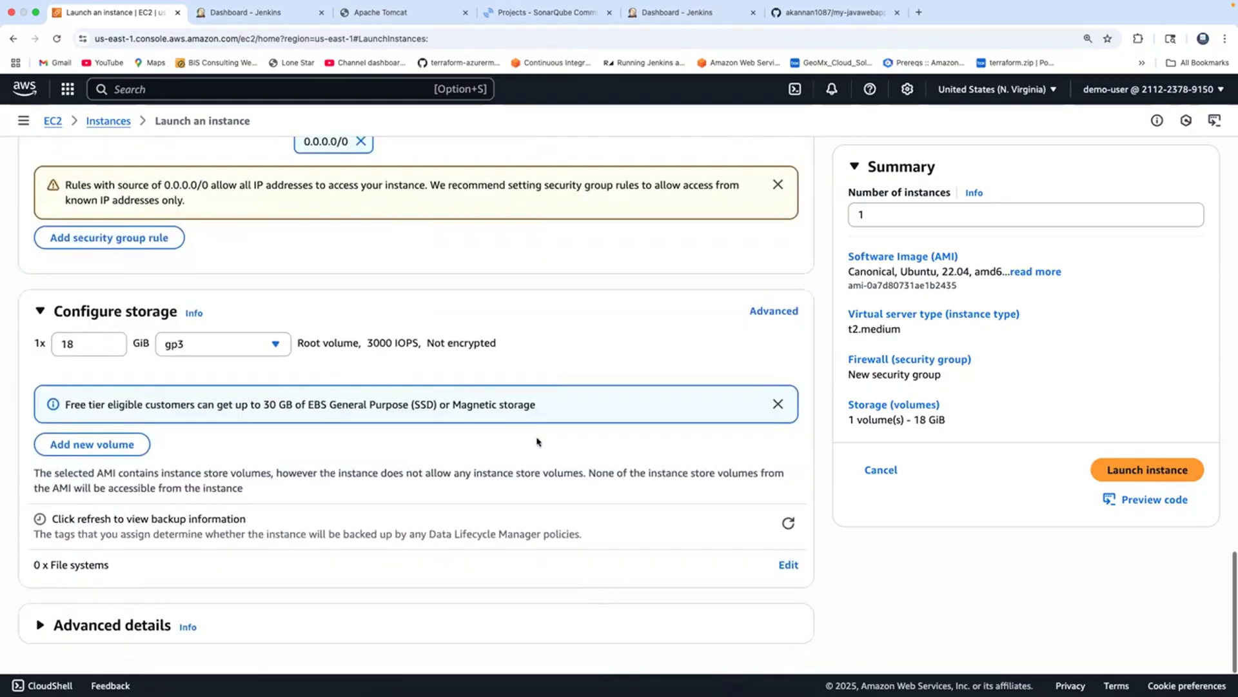
scroll(536, 439, "up", 15)
scroll(537, 442, "up", 10)
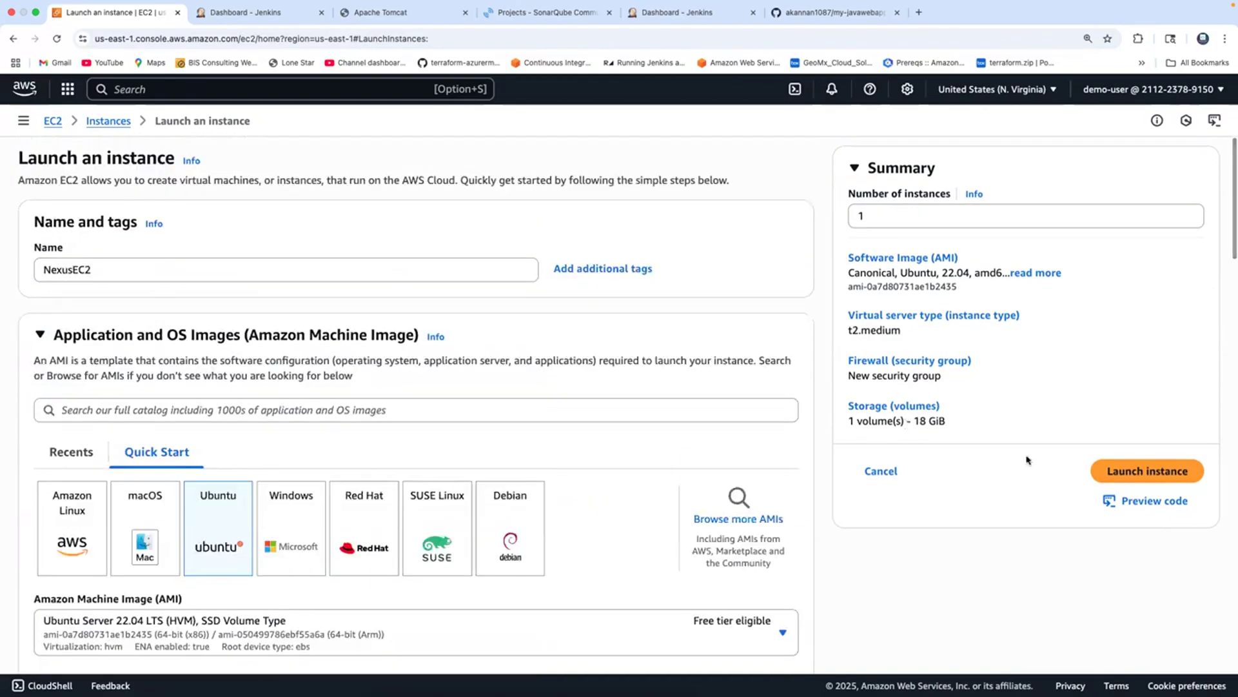
left_click(1135, 474)
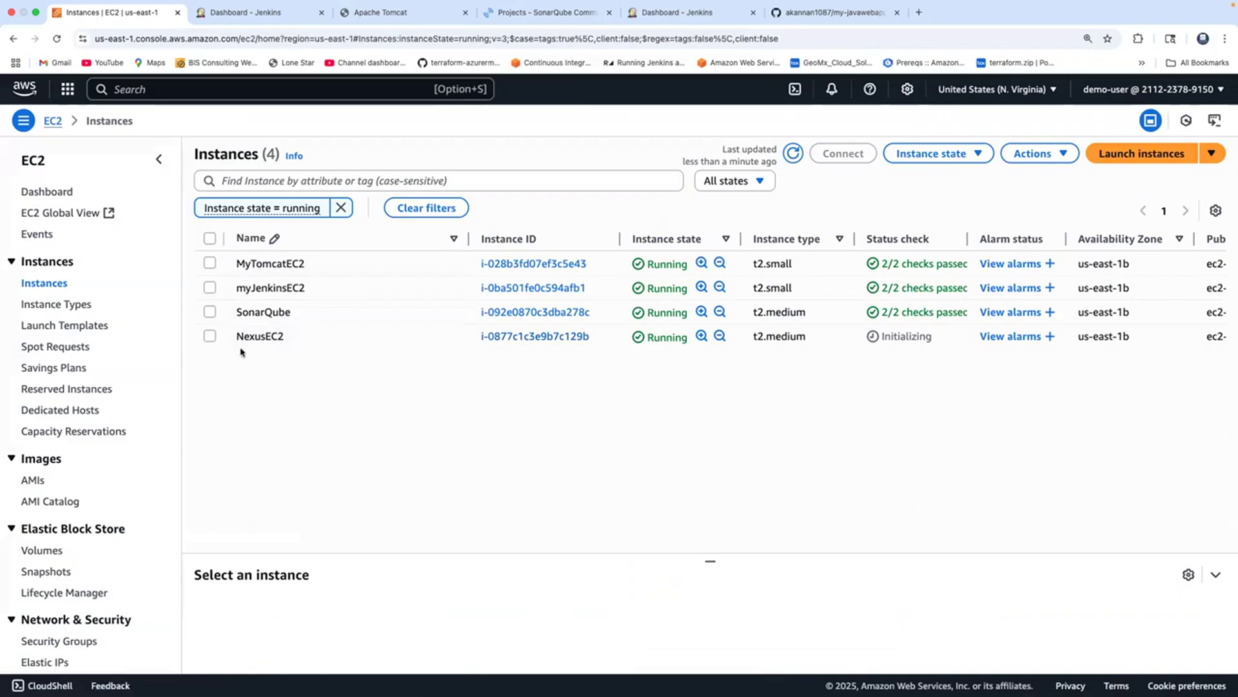
SSH into NexusEC2 using its example SSH client command, then bring back the OneNote notes.
left_click(205, 336)
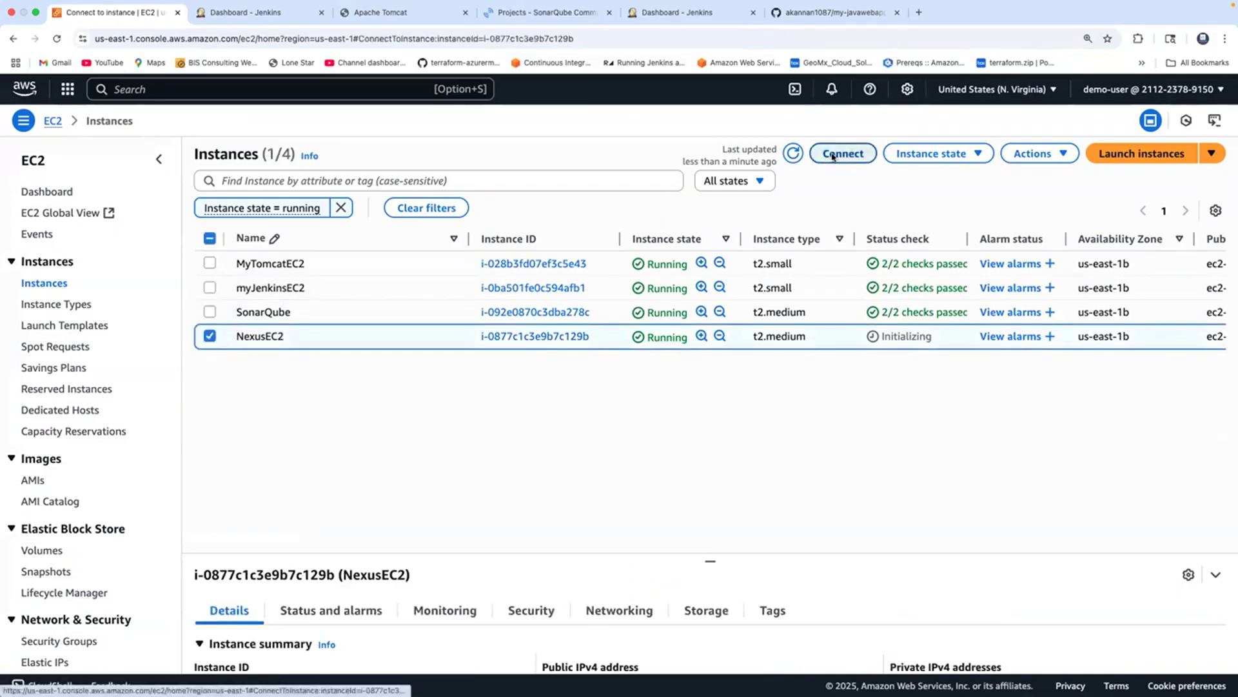
left_click(843, 154)
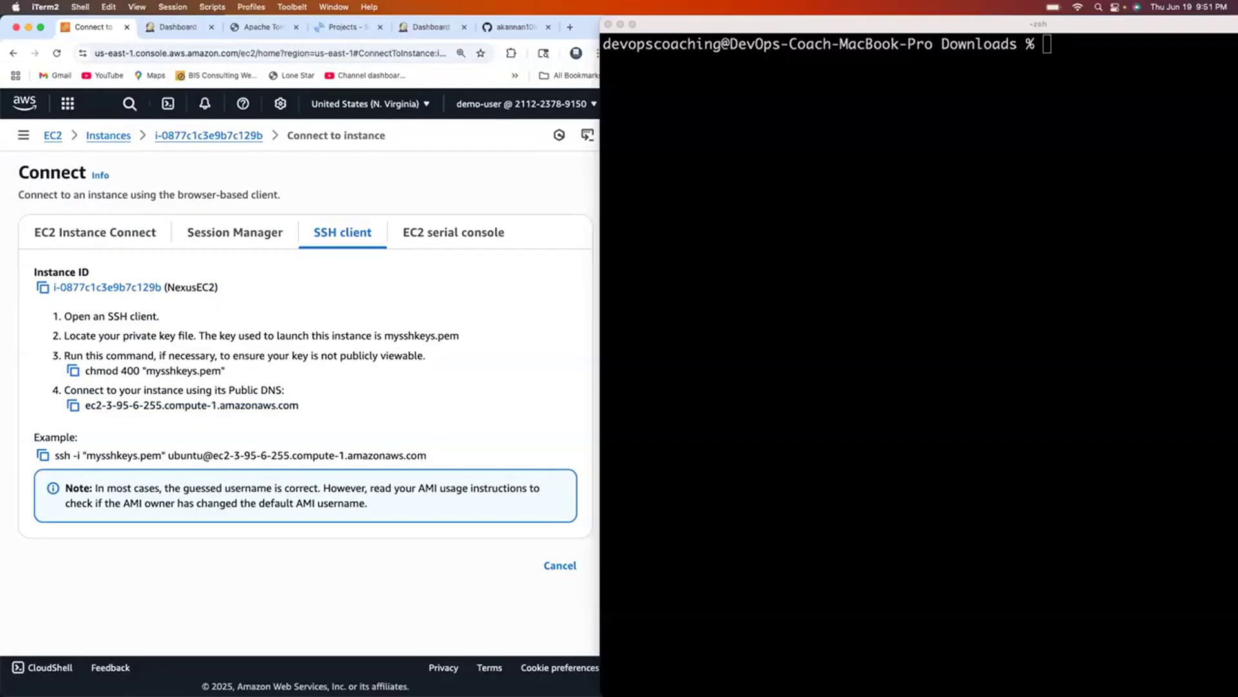
left_click(43, 455)
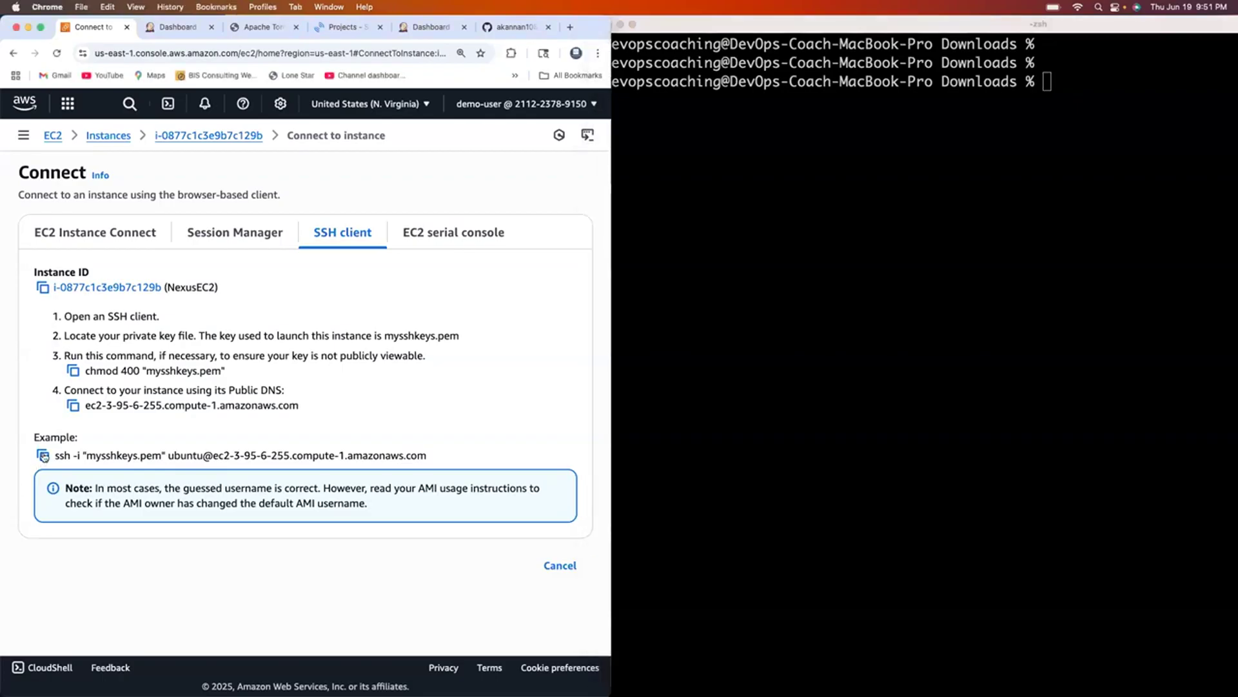
left_click(42, 455)
left_click(667, 340)
key("super+v")
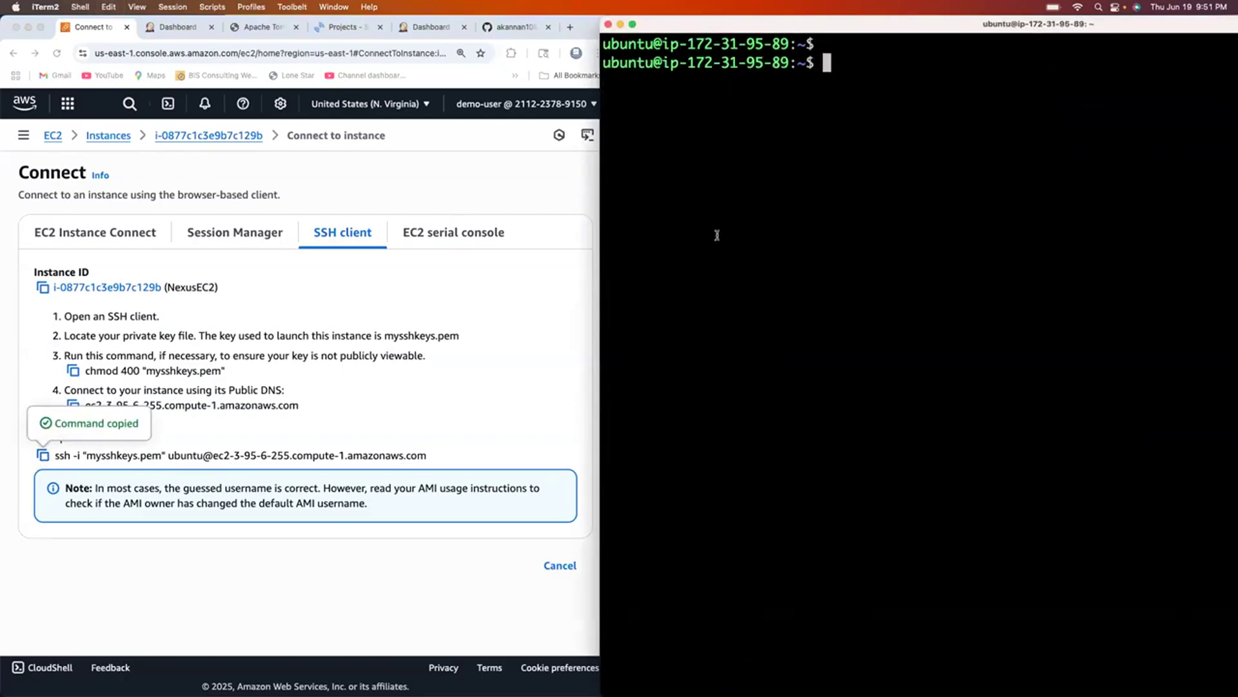
left_click(455, 336)
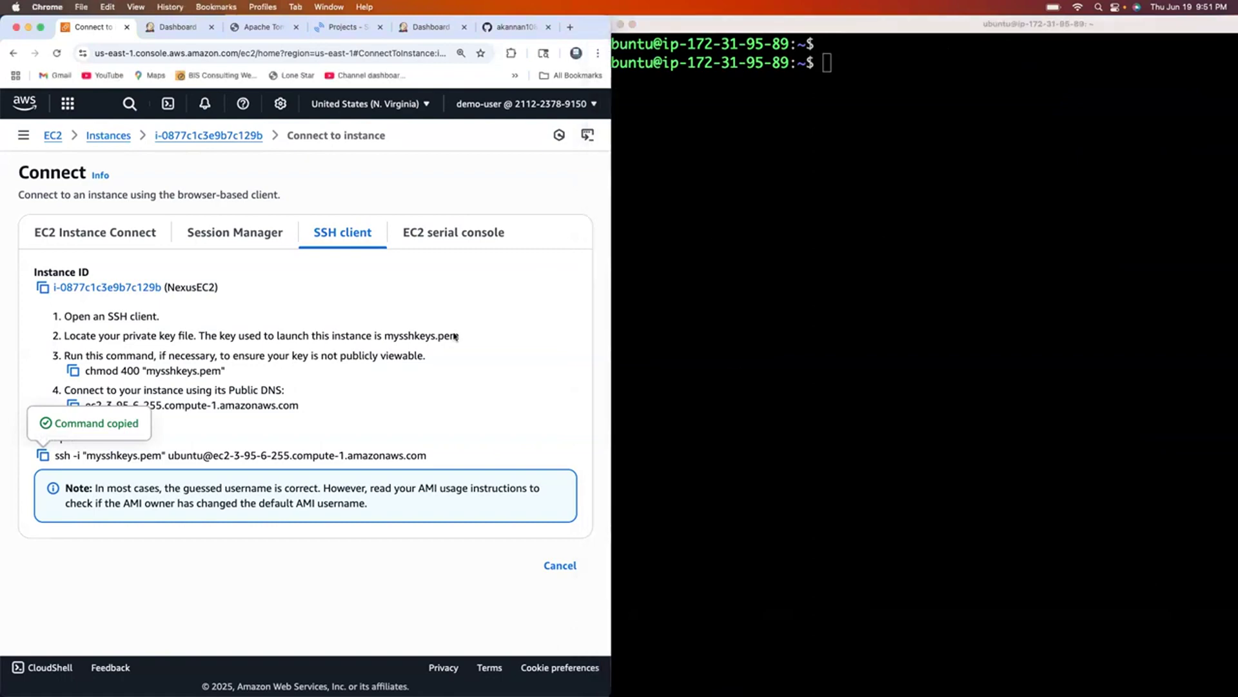
key("super+Tab")
key("super+Tab")
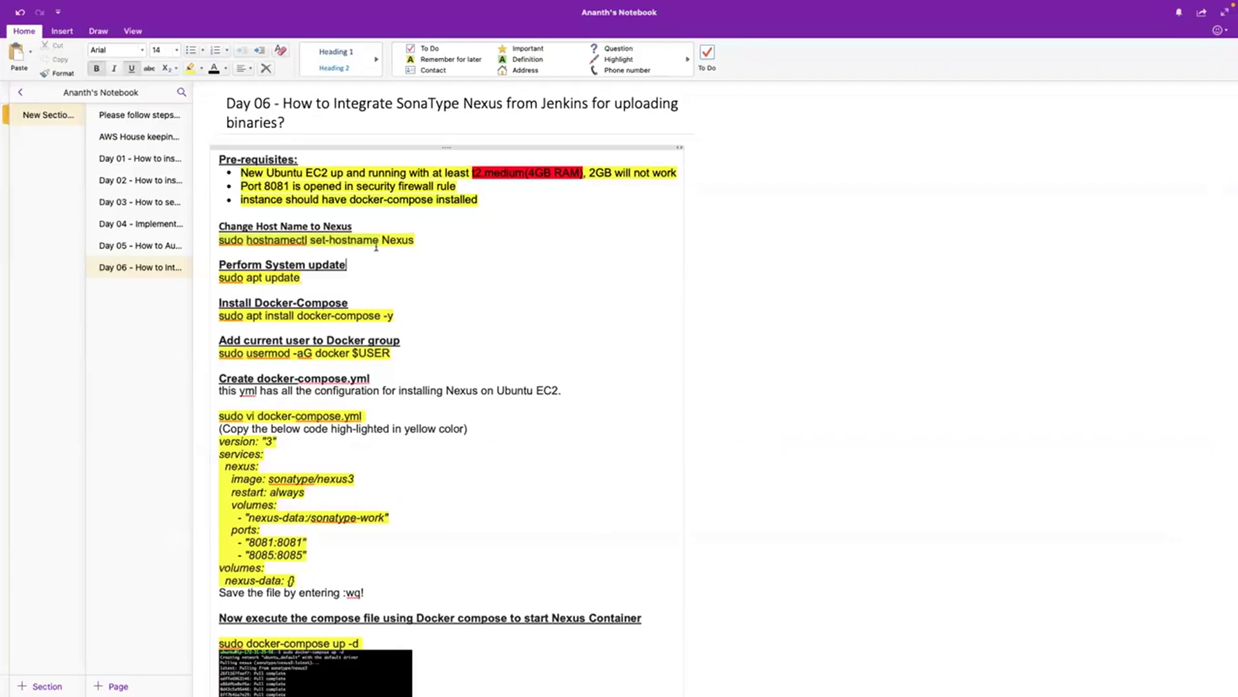
Set the hostname to Nexus, exit, and reconnect over SSH with a cleared screen.
left_click_drag(349, 238, 222, 244)
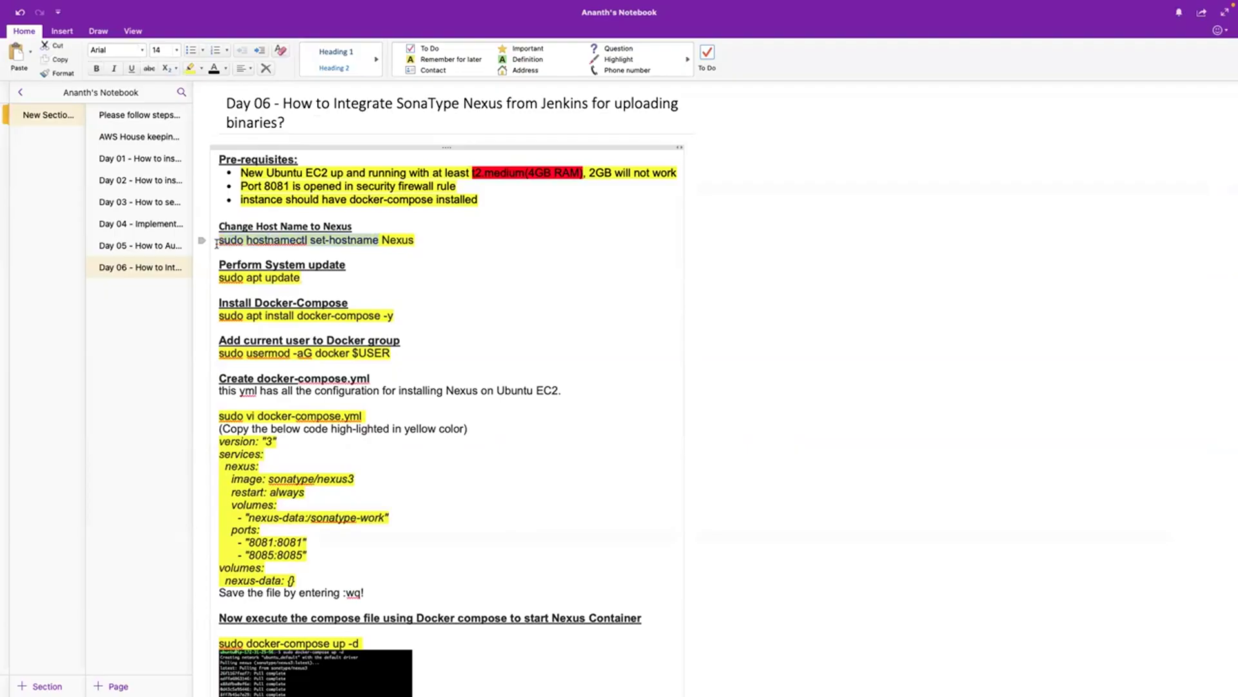
type("exit")
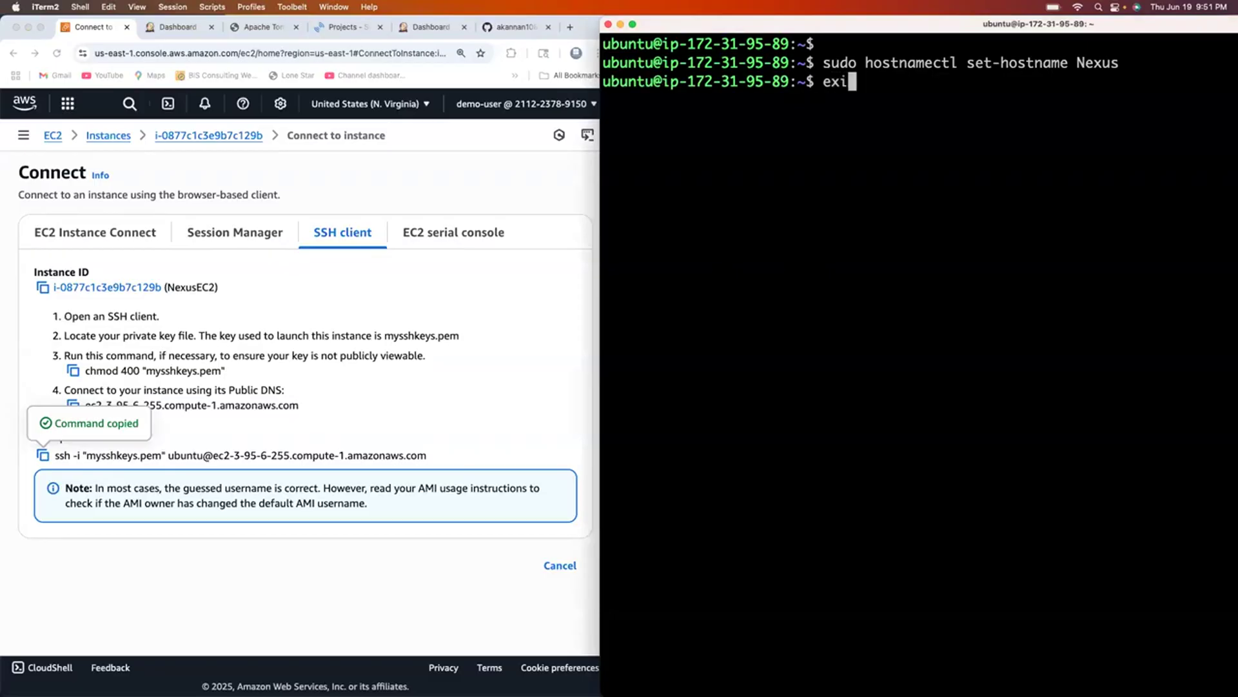
key("Return")
key("super+v")
key("Return")
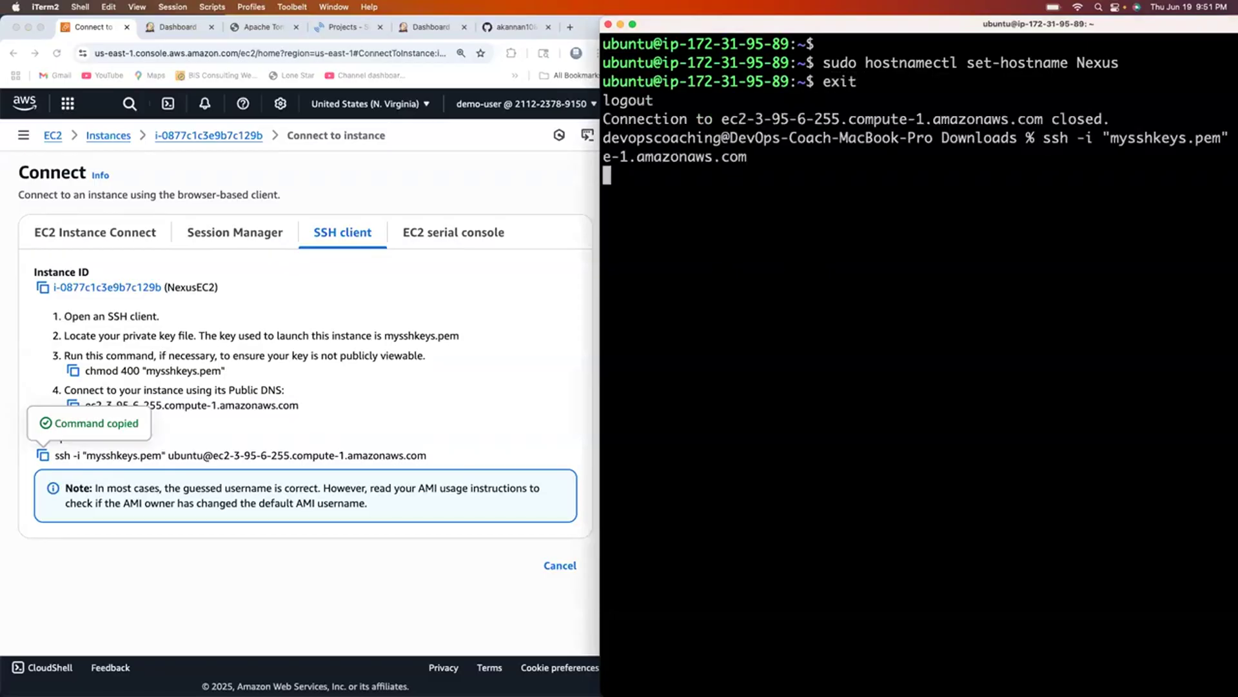
key("Return")
type("clear")
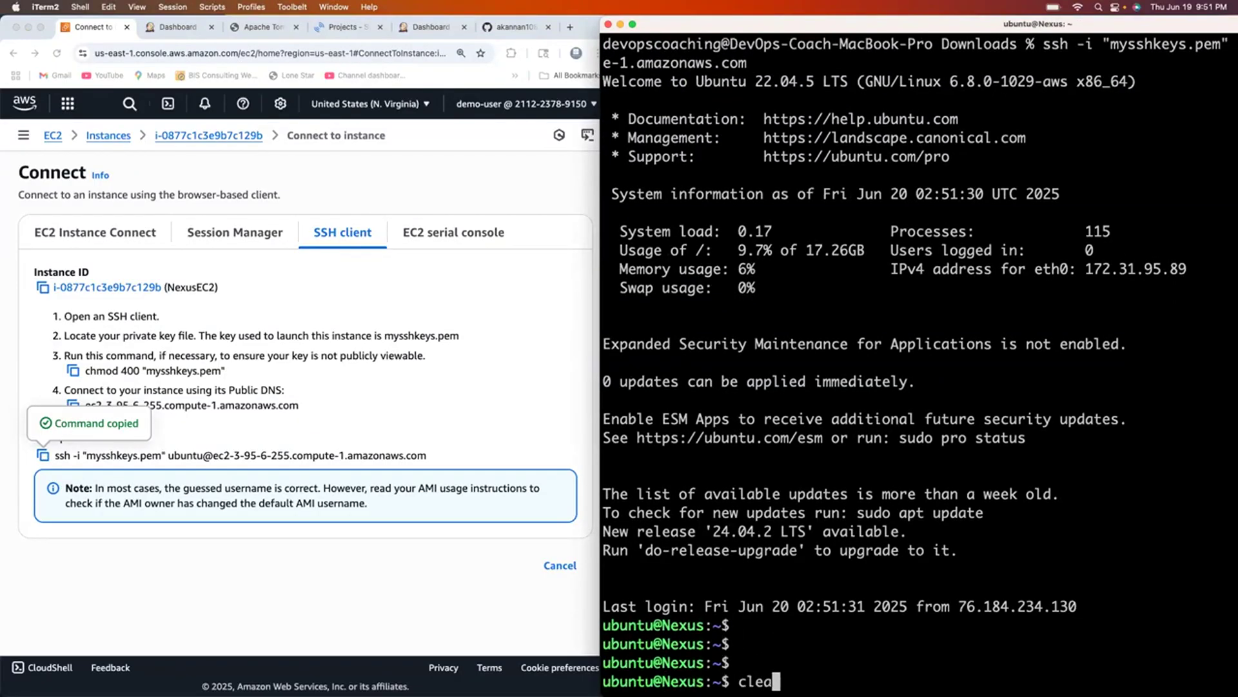
key("Return")
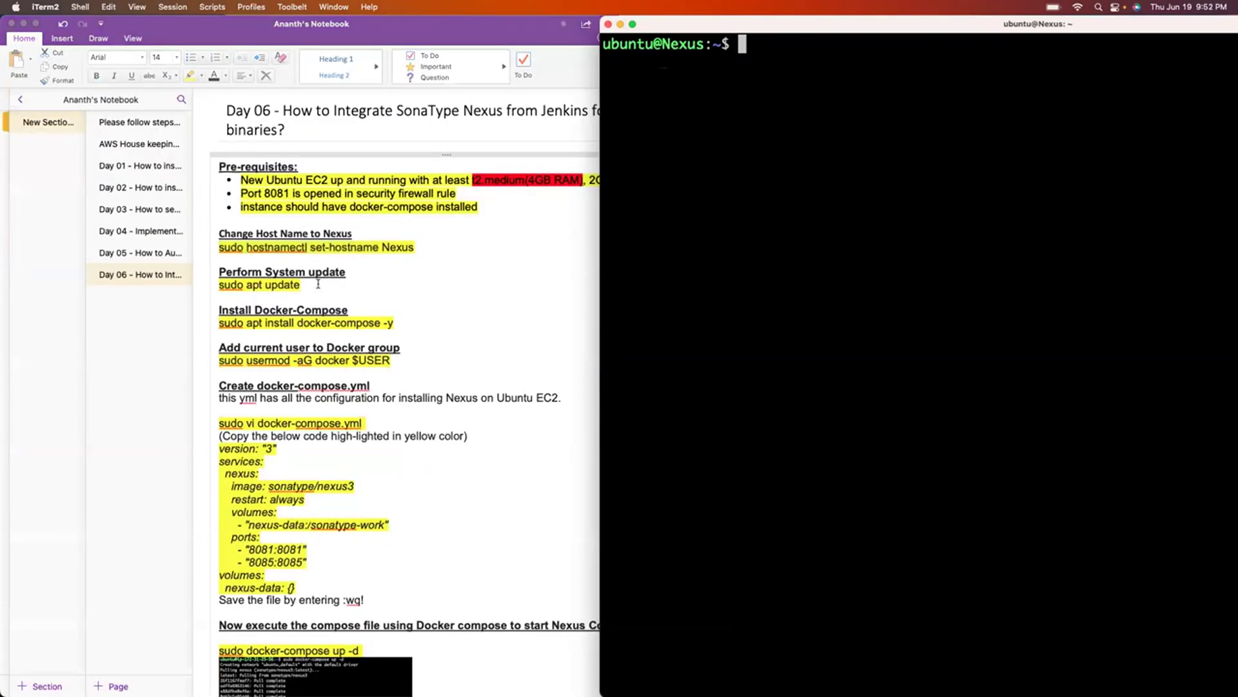
Copy sudo apt update from the notes and run it on the server.
left_click(268, 284)
triple_click(269, 284)
key("super+c")
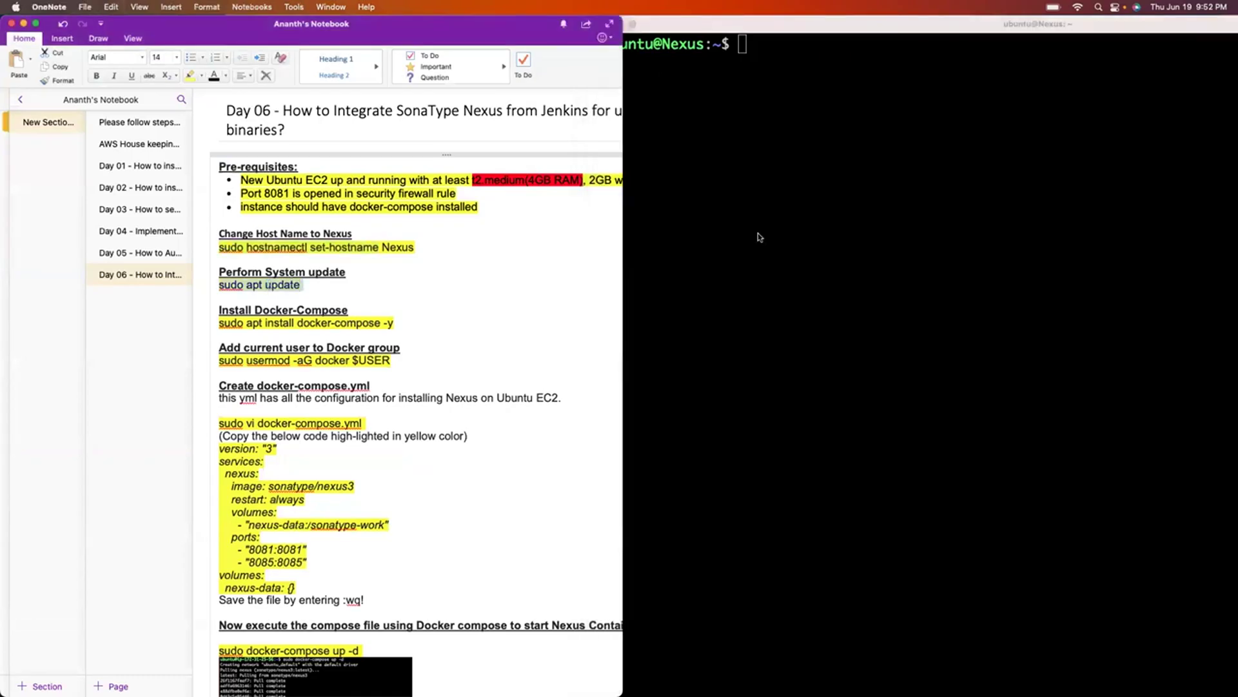
left_click(757, 234)
key("super+v")
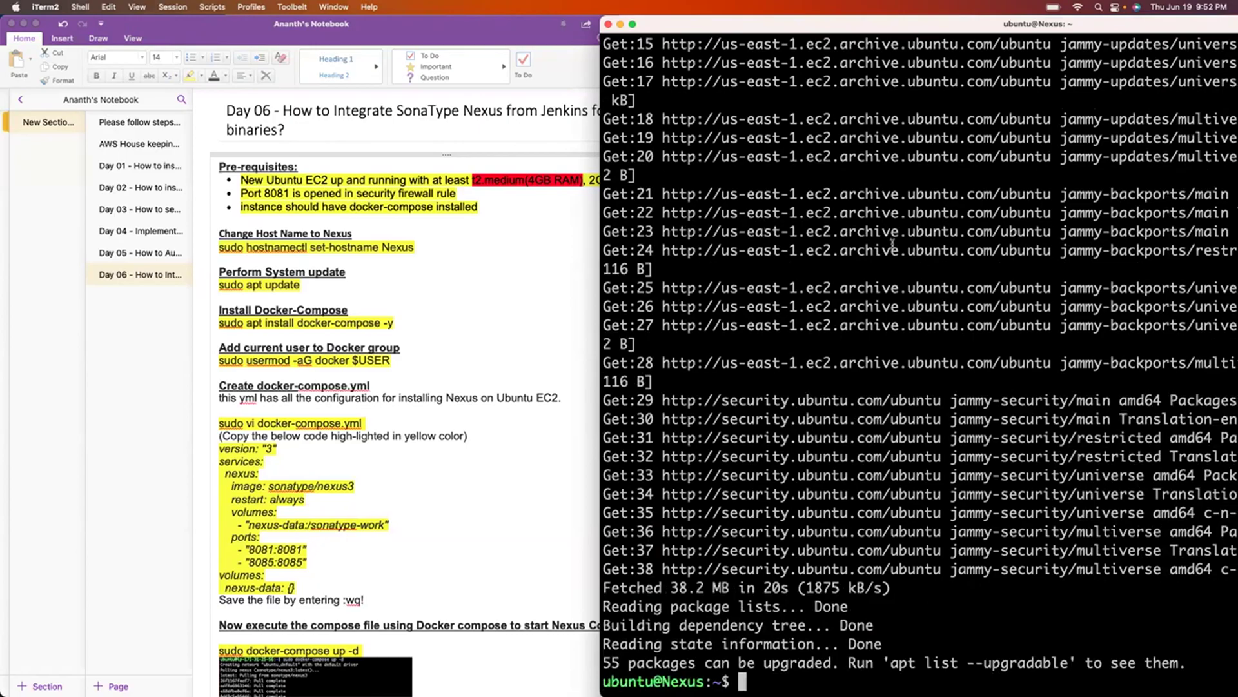
Clear the terminal and run sudo apt install docker-compose -y.
key("Return")
key("Return")
type("clear")
key("Return")
key("Return")
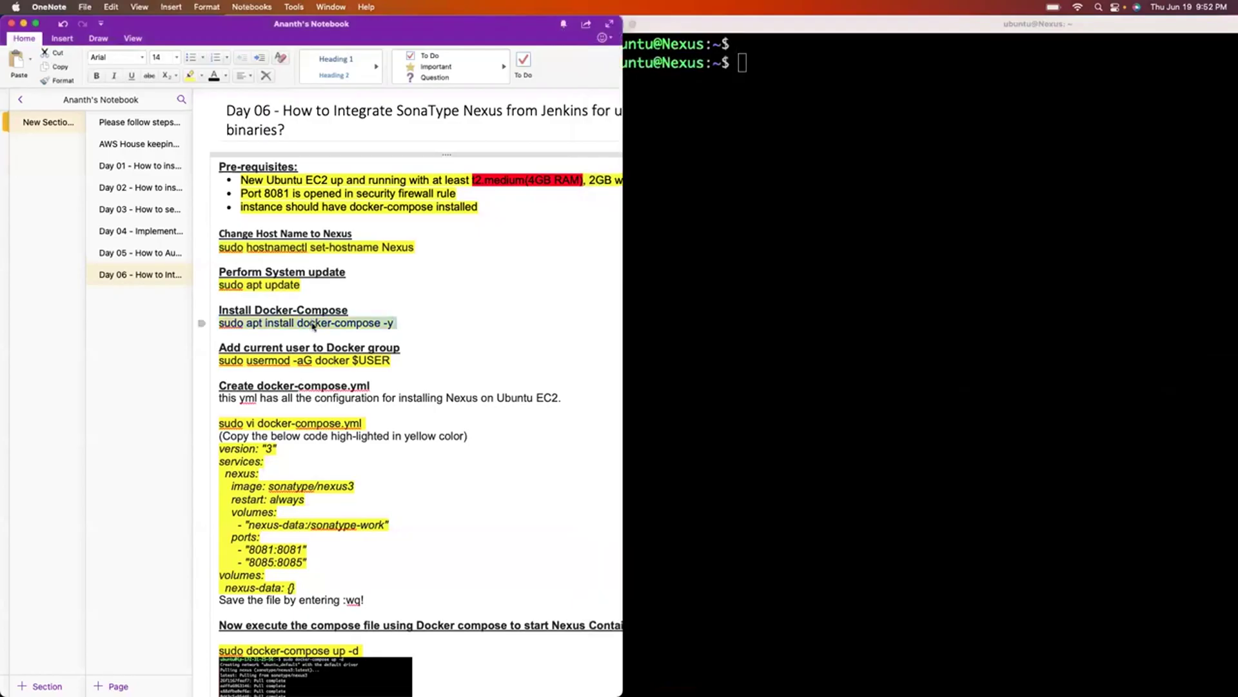
key("super+v")
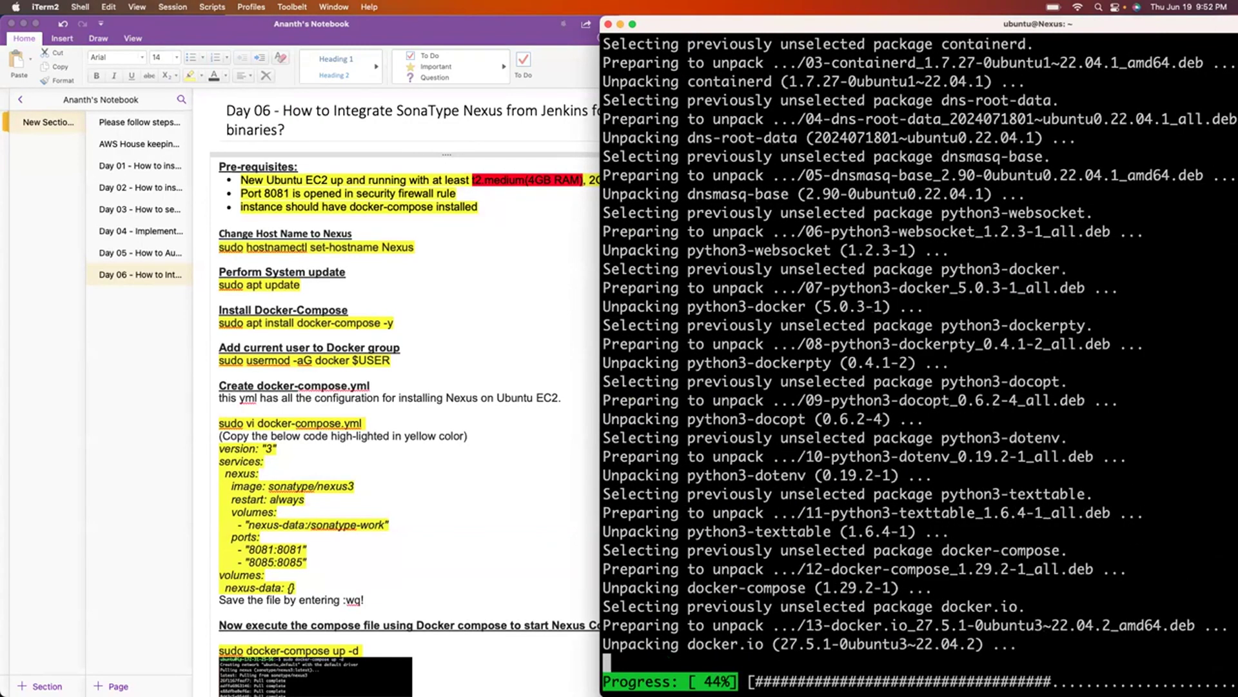
Check docker version and docker-compose version (1.29.2), then clear the screen.
key("Return")
type("docke")
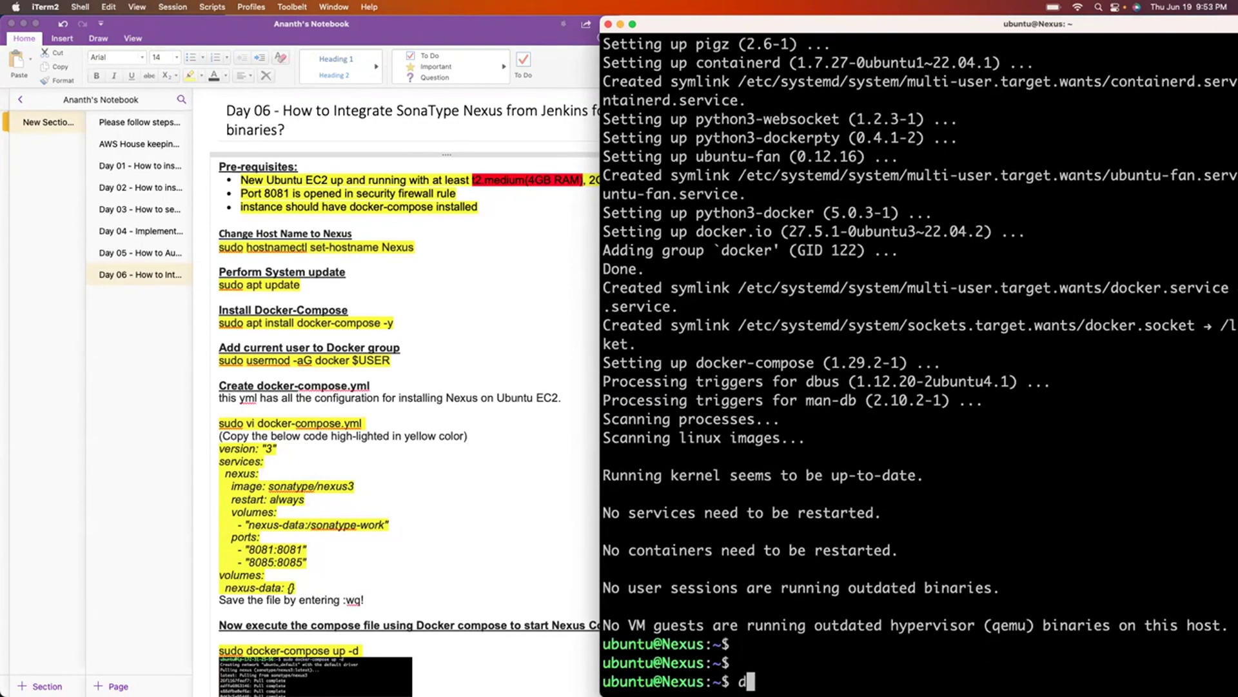
type("r-")
key("BackSpace")
type("version")
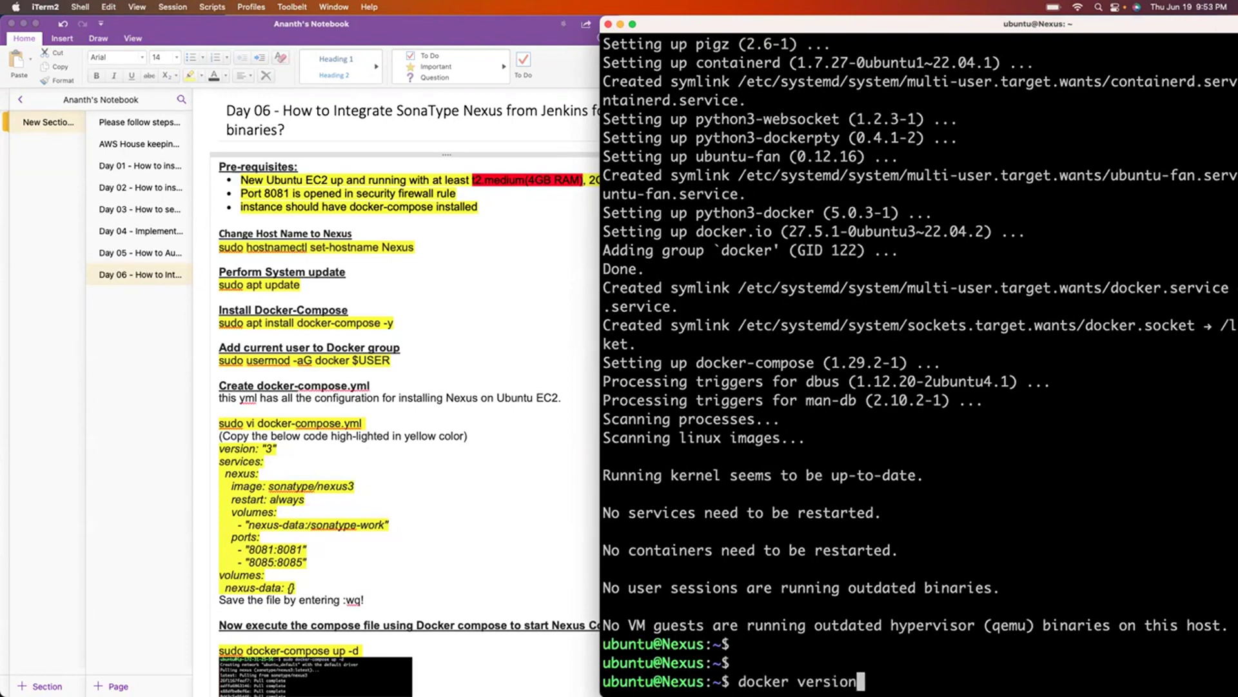
key("Return")
key("Up")
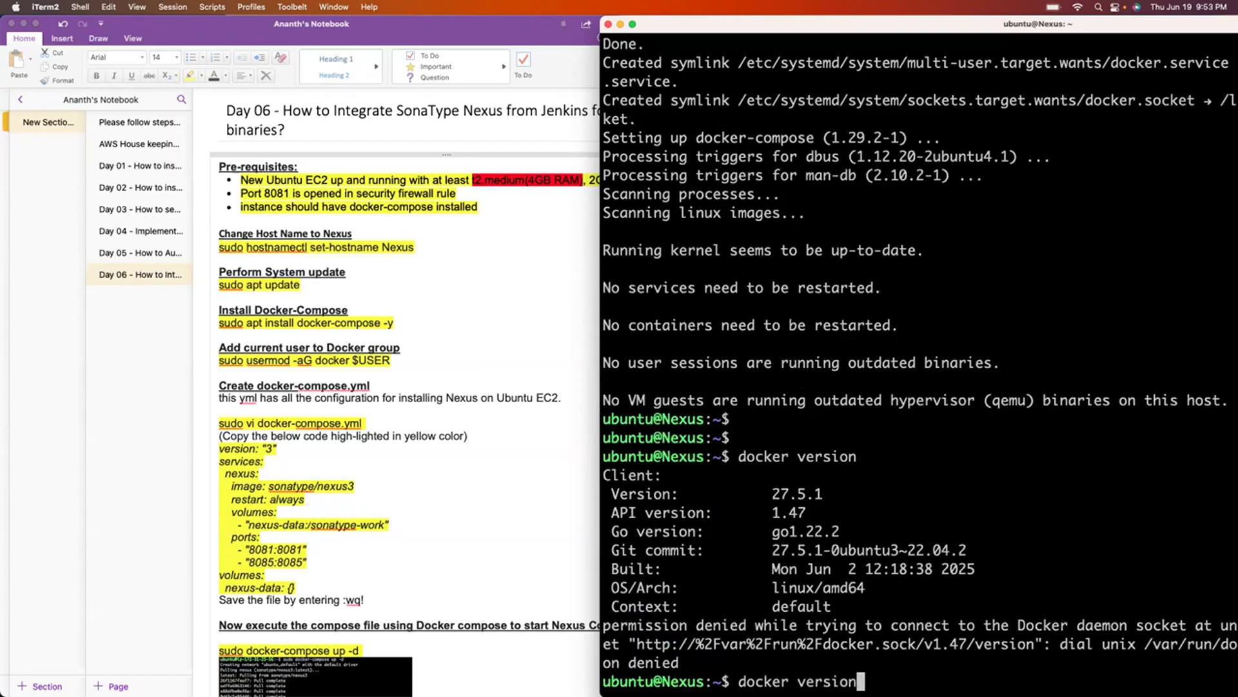
key("Left")
key("Left")
key("Left")
key("Left")
key("Left")
key("Left")
key("Left")
key("Left")
type("-compos")
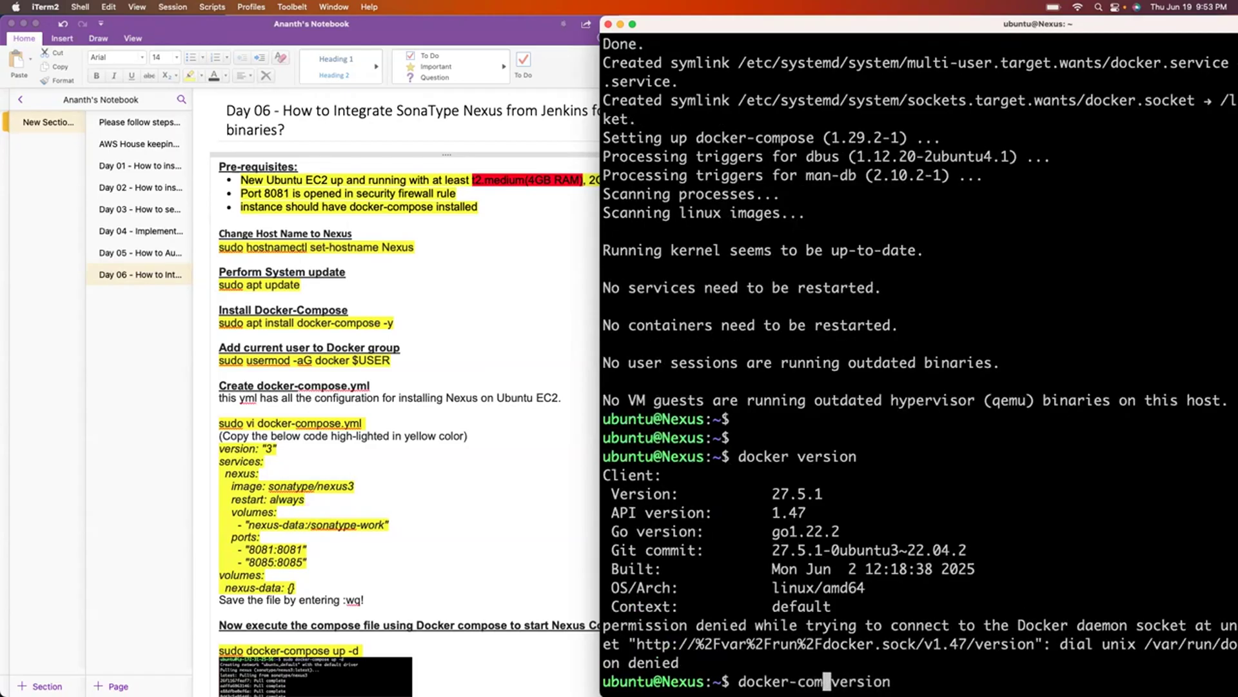
type("e")
key("Return")
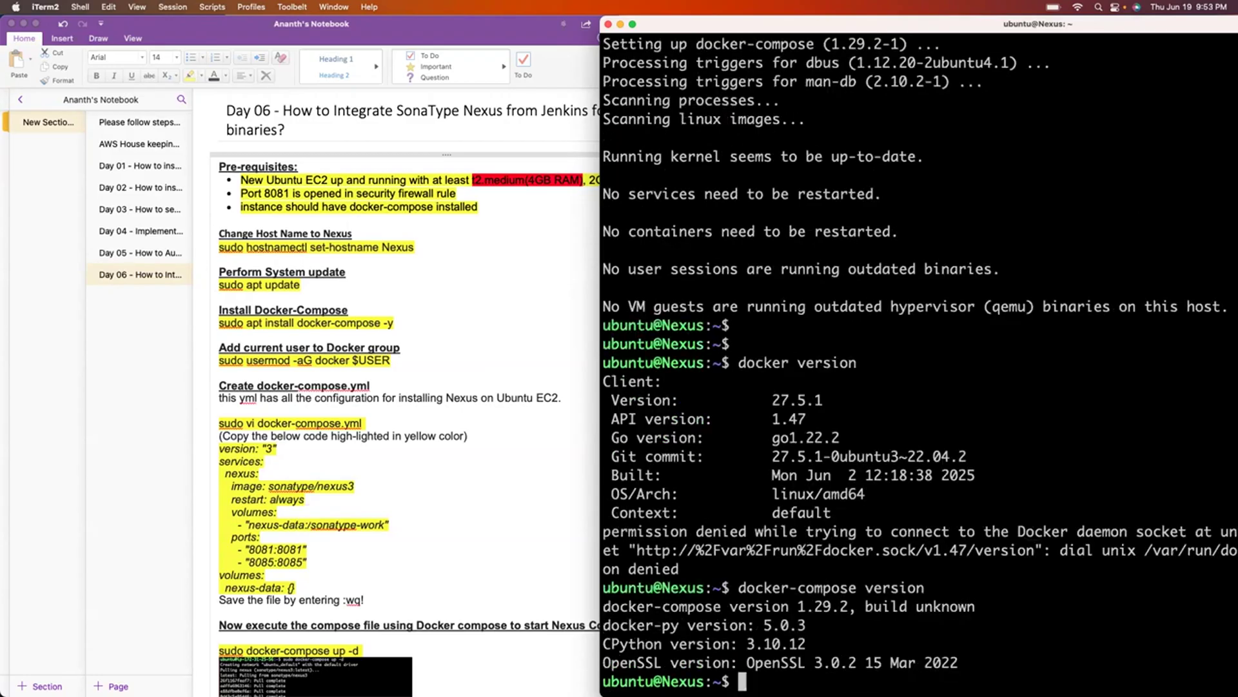
key("Return")
key("Return")
key("Return")
type("clear")
key("Return")
key("Return")
key("Return")
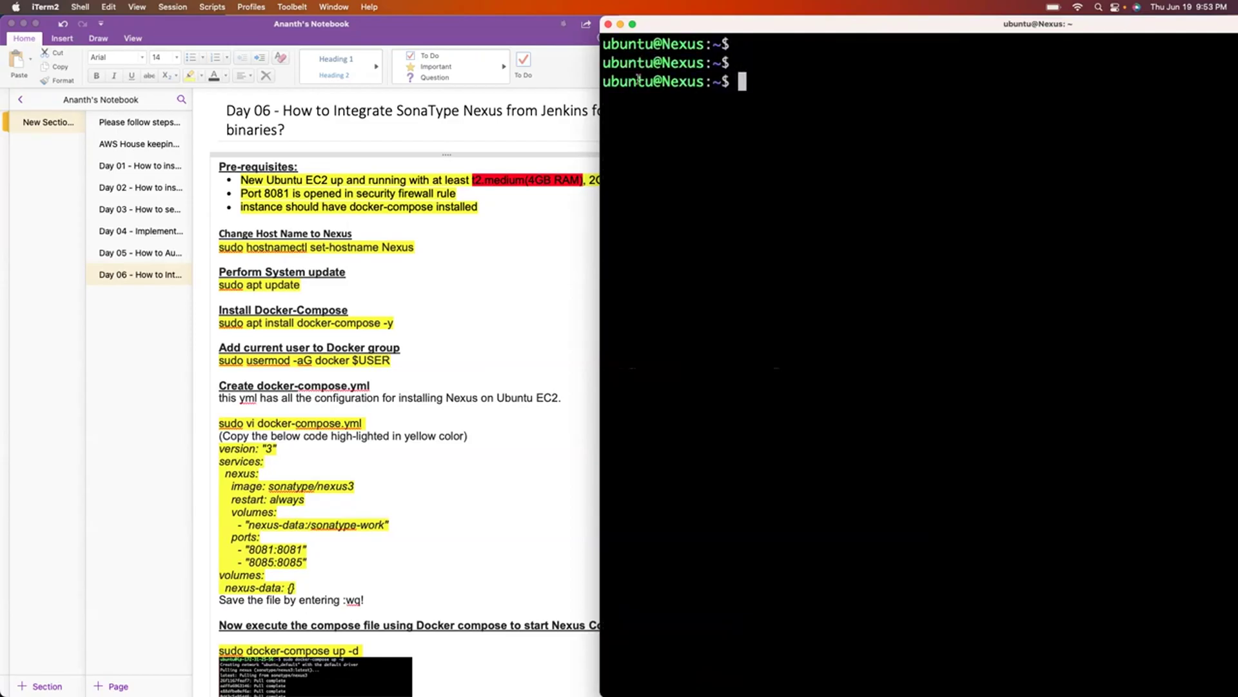
Copy and run sudo usermod -aG docker $USER on the Nexus server.
left_click(370, 357)
triple_click(367, 359)
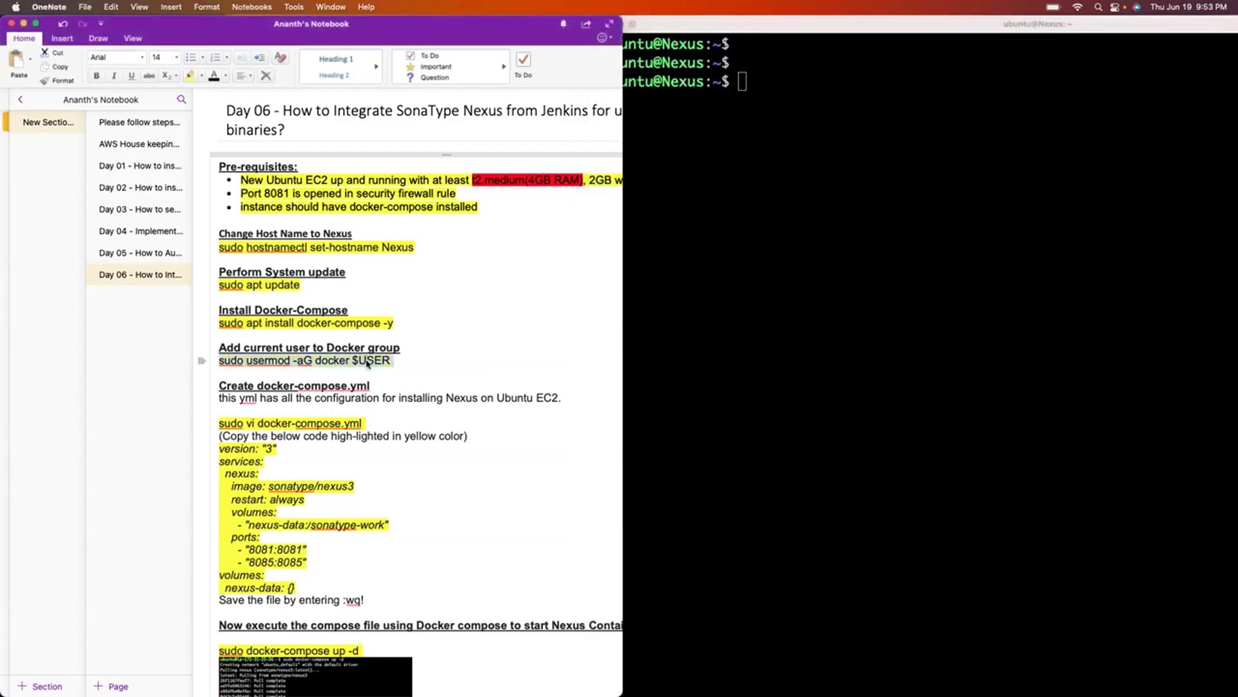
key("super+c")
key("super+Tab")
key("super+v")
key("Return")
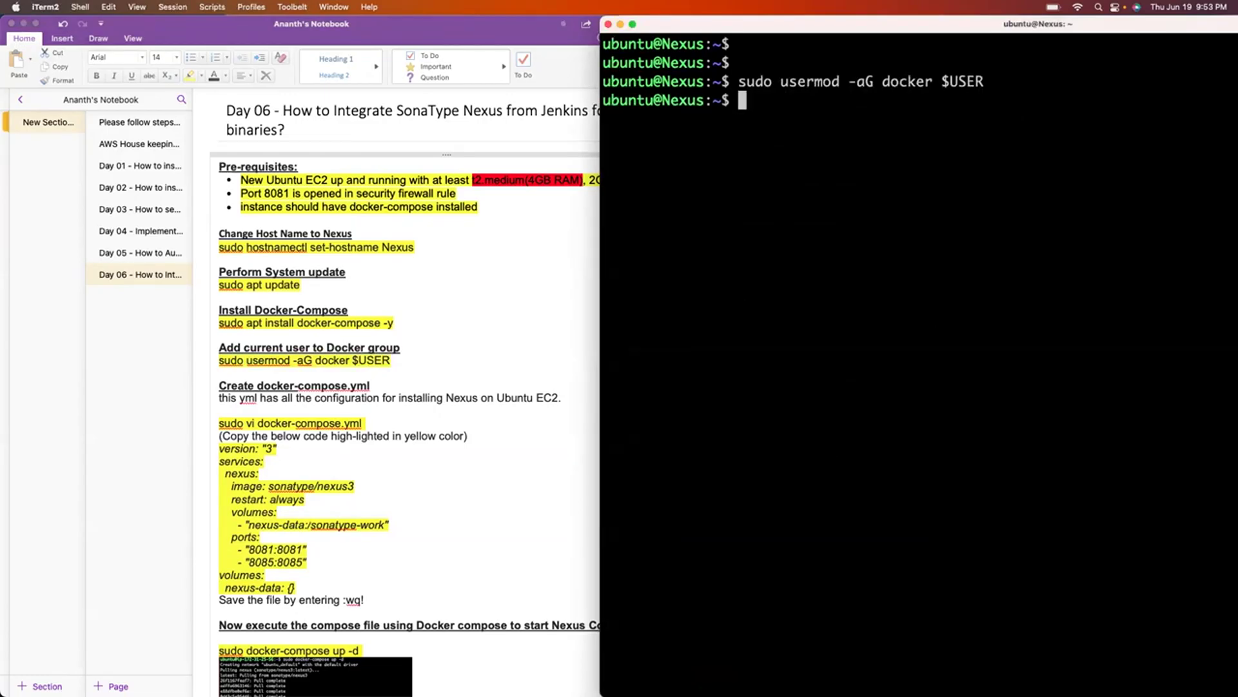
Log out, reconnect with the recalled ssh command, and clear the screen.
key("Return")
key("Return")
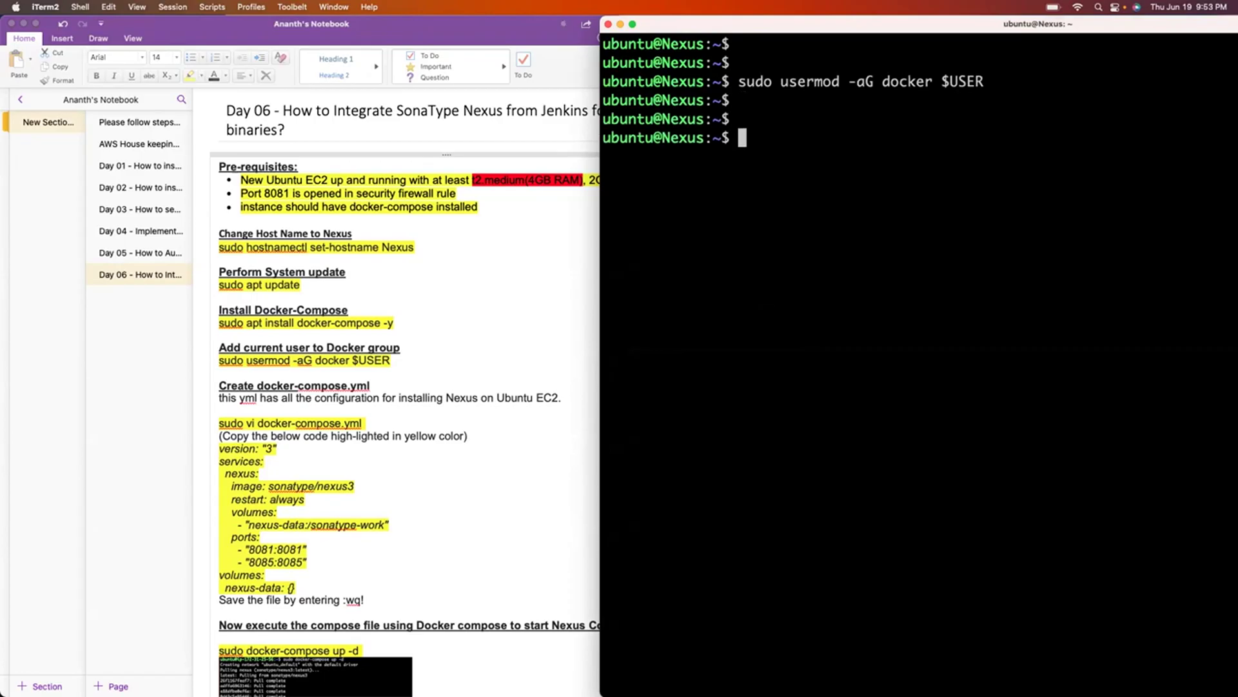
type("exit")
key("Return")
key("Up")
key("Return")
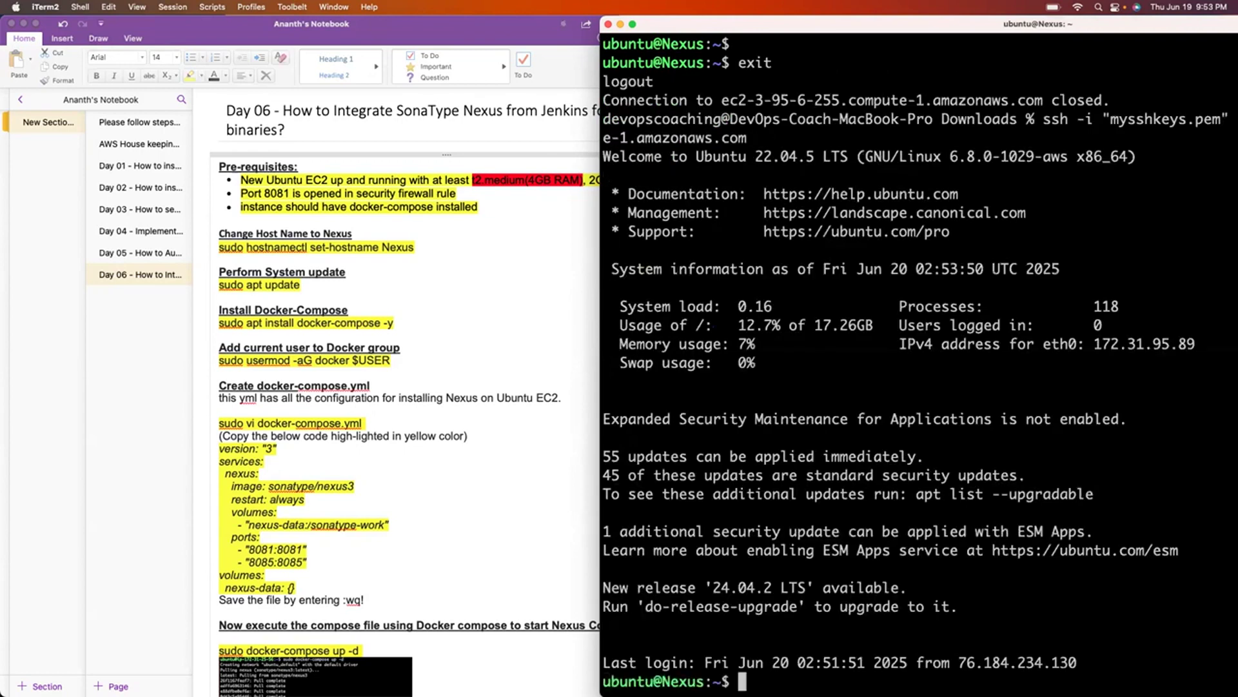
key("Return")
key("ctrl+l")
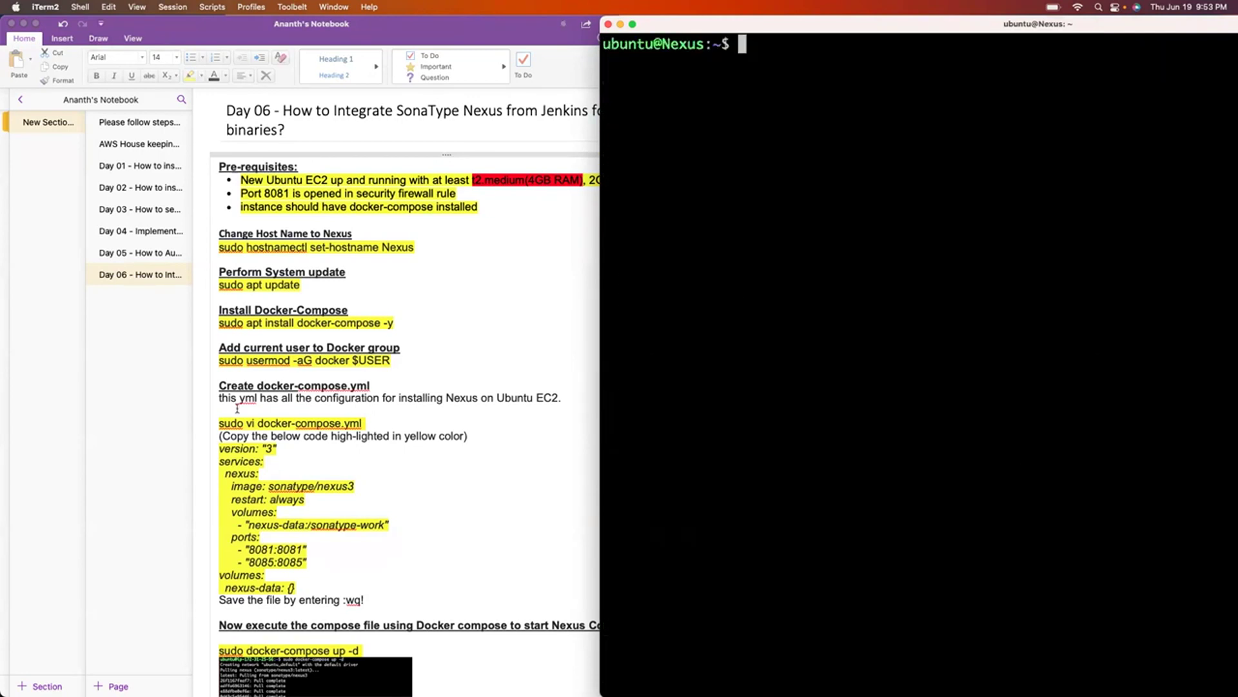
Open a new docker-compose.yml with sudo vi and enter insert mode.
scroll(310, 431, "down", 1)
triple_click(303, 390)
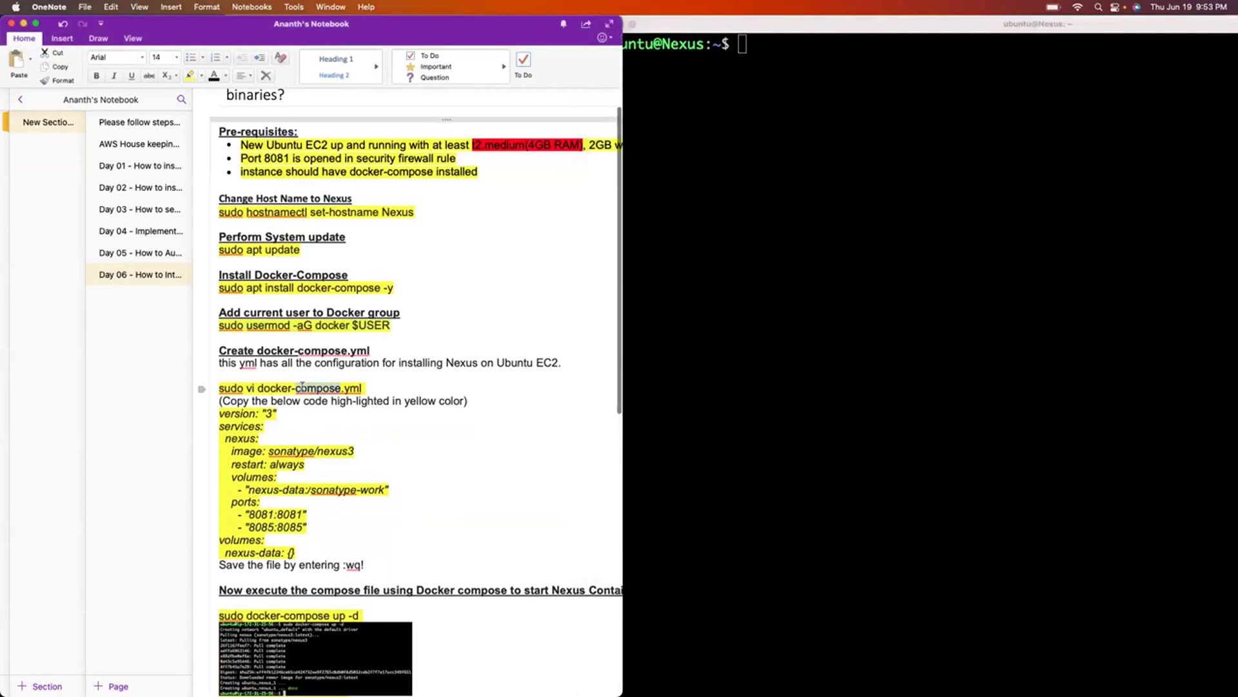
left_click(725, 260)
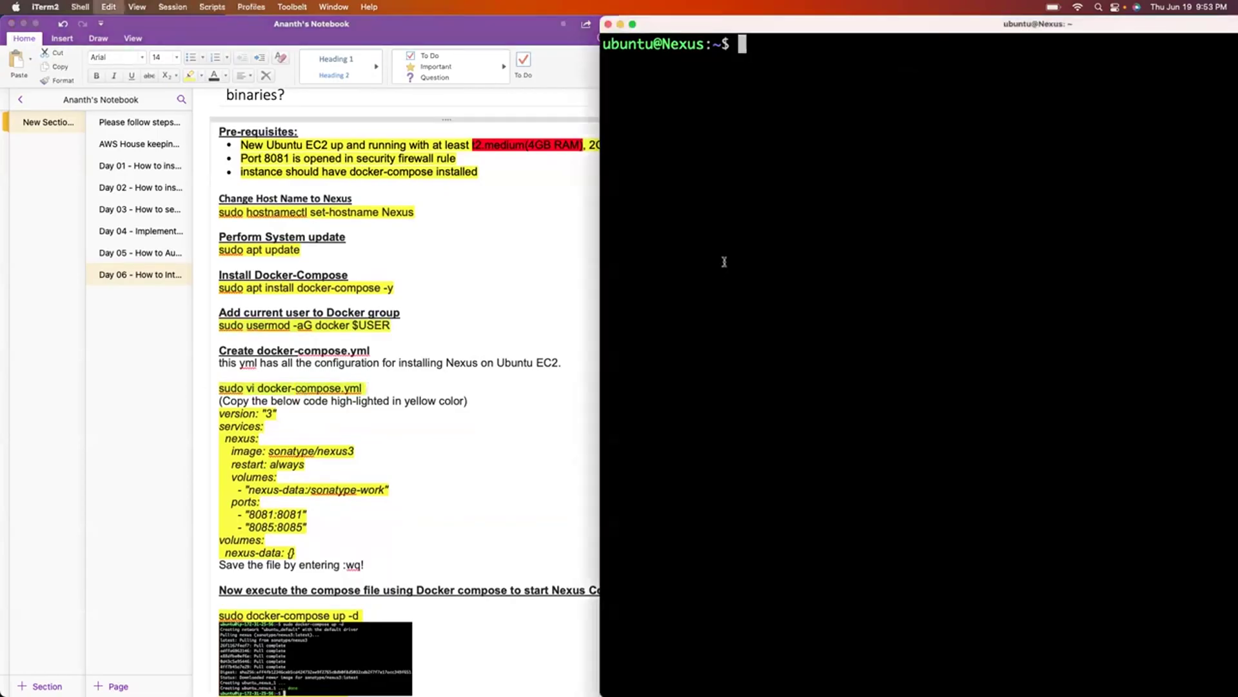
triple_click(292, 388)
key("super+c")
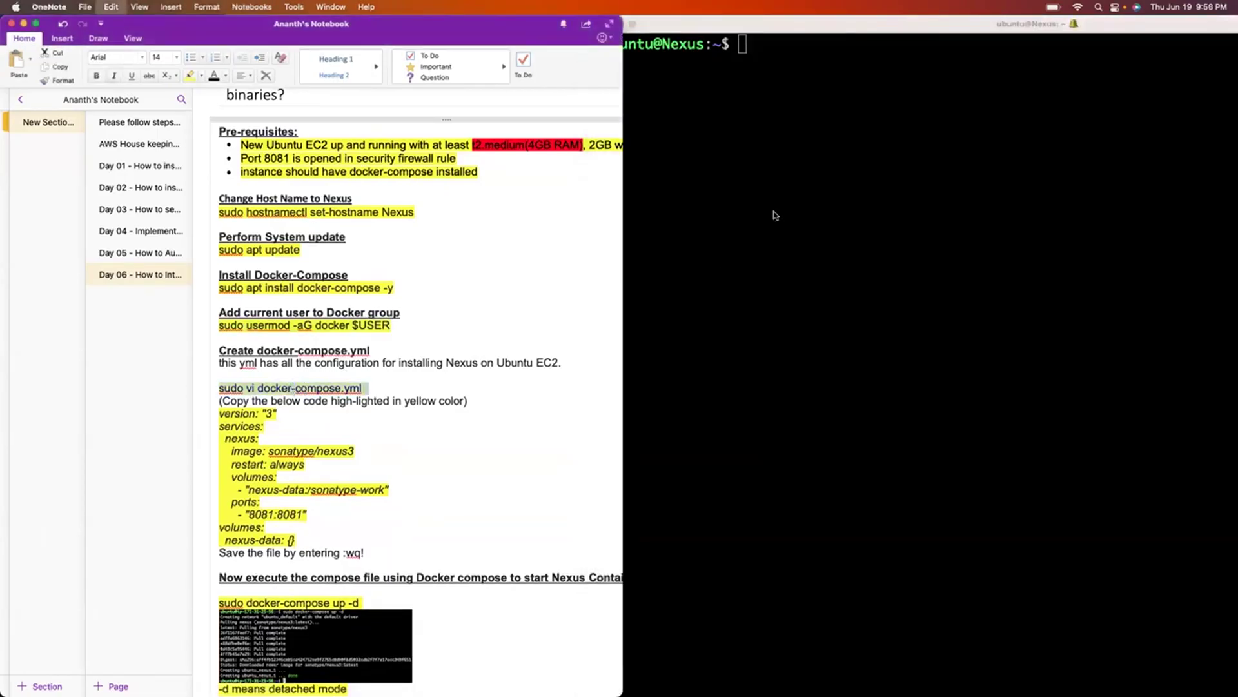
left_click(774, 212)
key("super+v")
key("Return")
key("i")
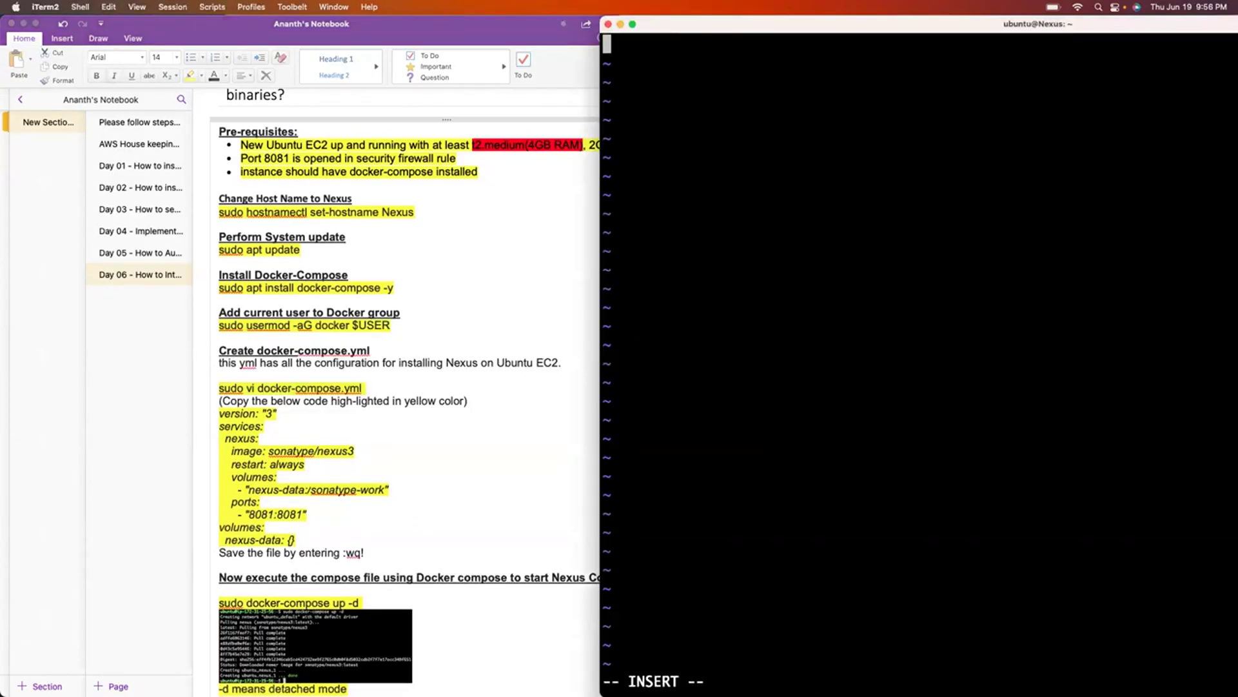
Paste the Nexus YAML block from the OneNote notes into docker-compose.yml.
left_click(414, 458)
left_click(300, 539)
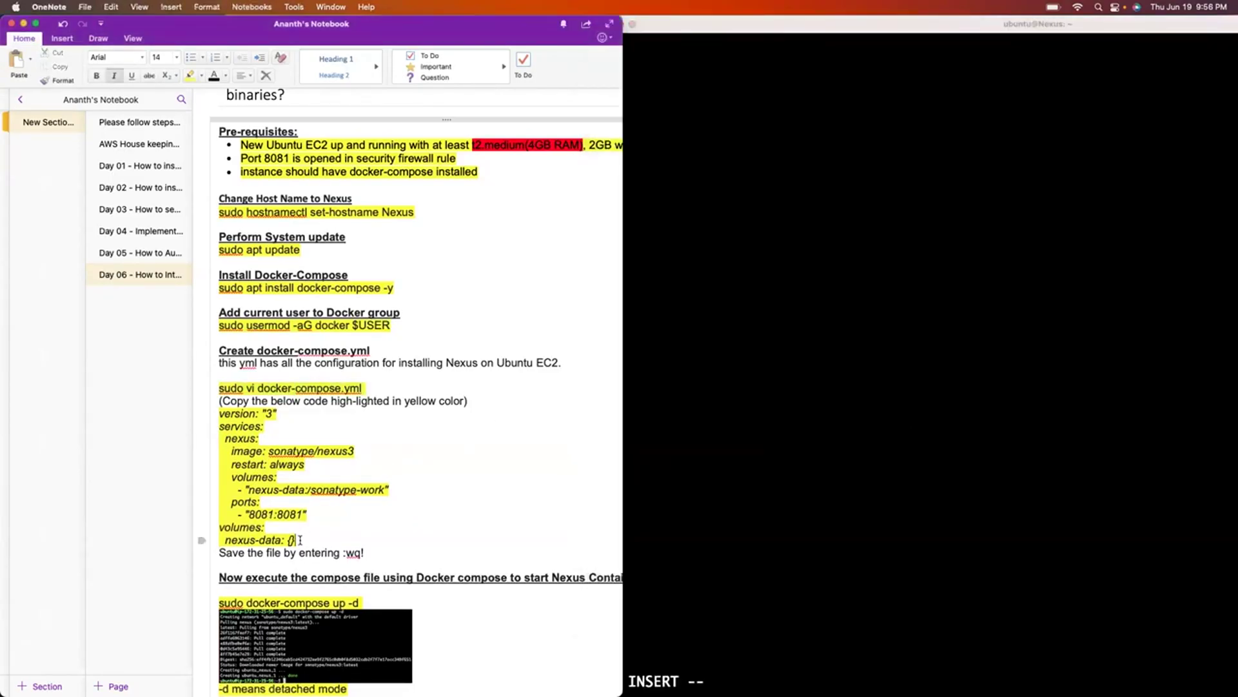
left_click_drag(295, 541, 213, 418)
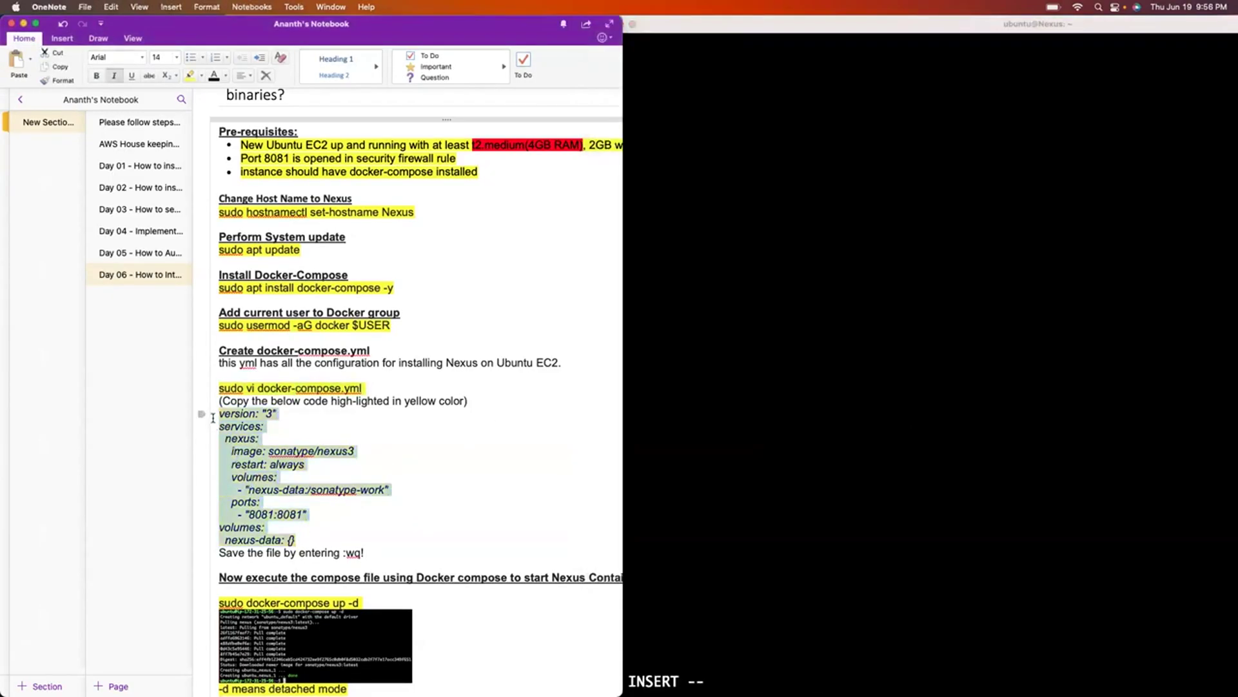
key("super+c")
left_click(730, 166)
key("super+v")
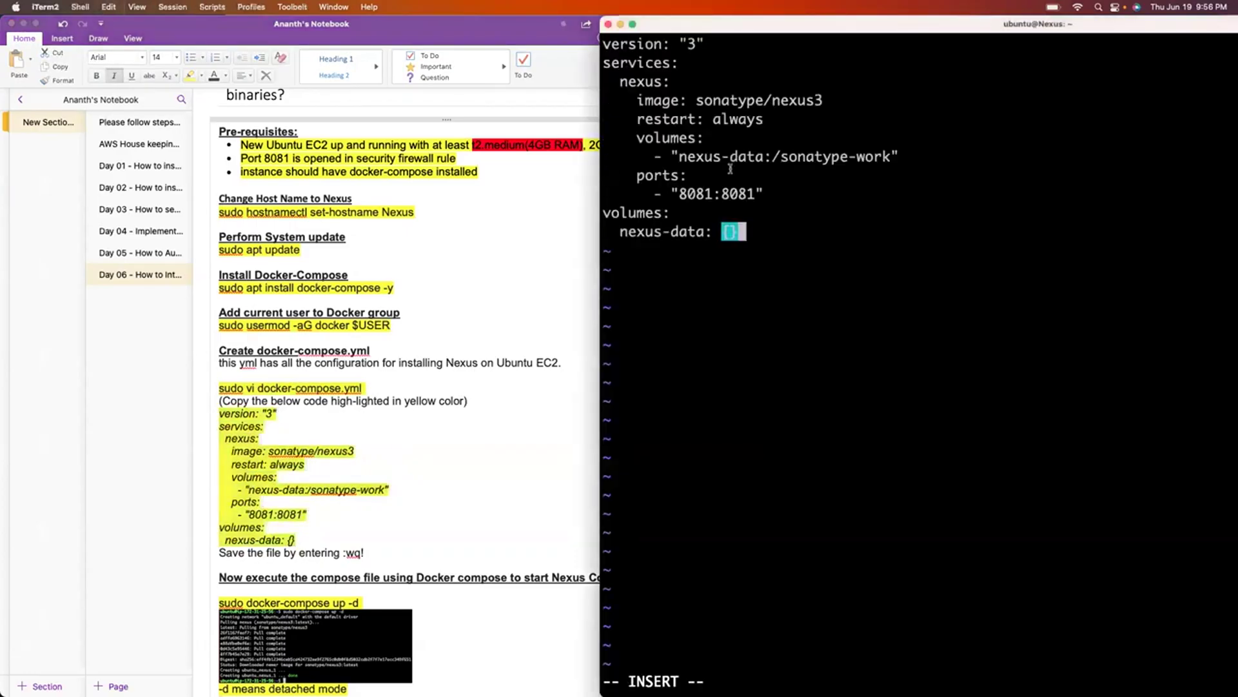
key("Escape")
Highlight the sonatype/nexus3 image, 8081:8081 port, nexus-data volume, and restart: always lines.
key("Up")
key("Up")
key("Up")
key("Up")
key("Up")
key("Up")
key("Up")
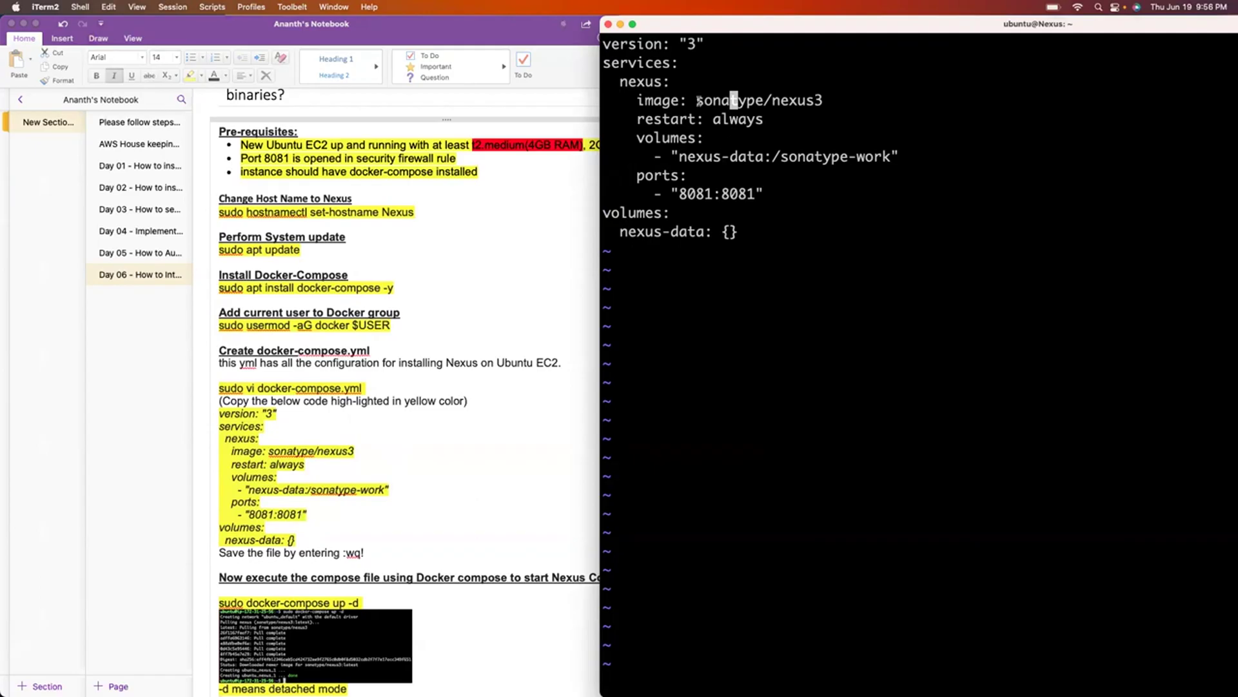
left_click_drag(699, 100, 817, 100)
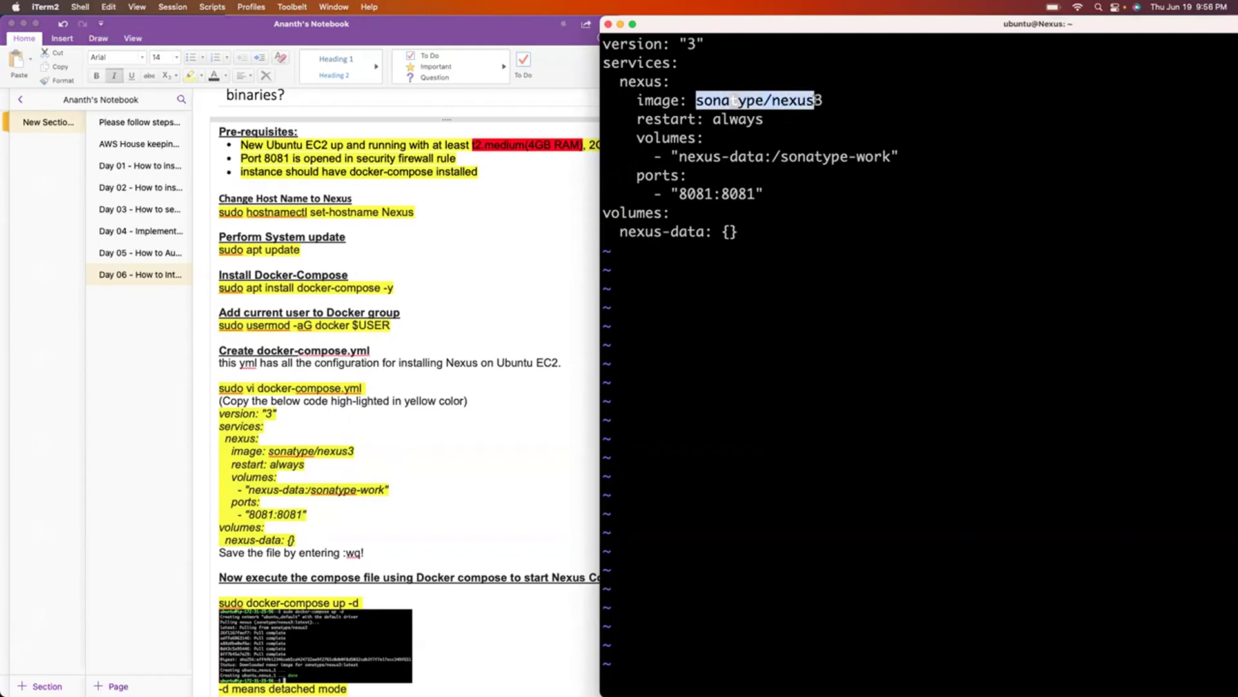
left_click(807, 129)
left_click_drag(681, 193, 723, 193)
left_click_drag(741, 195, 753, 194)
left_click(772, 192)
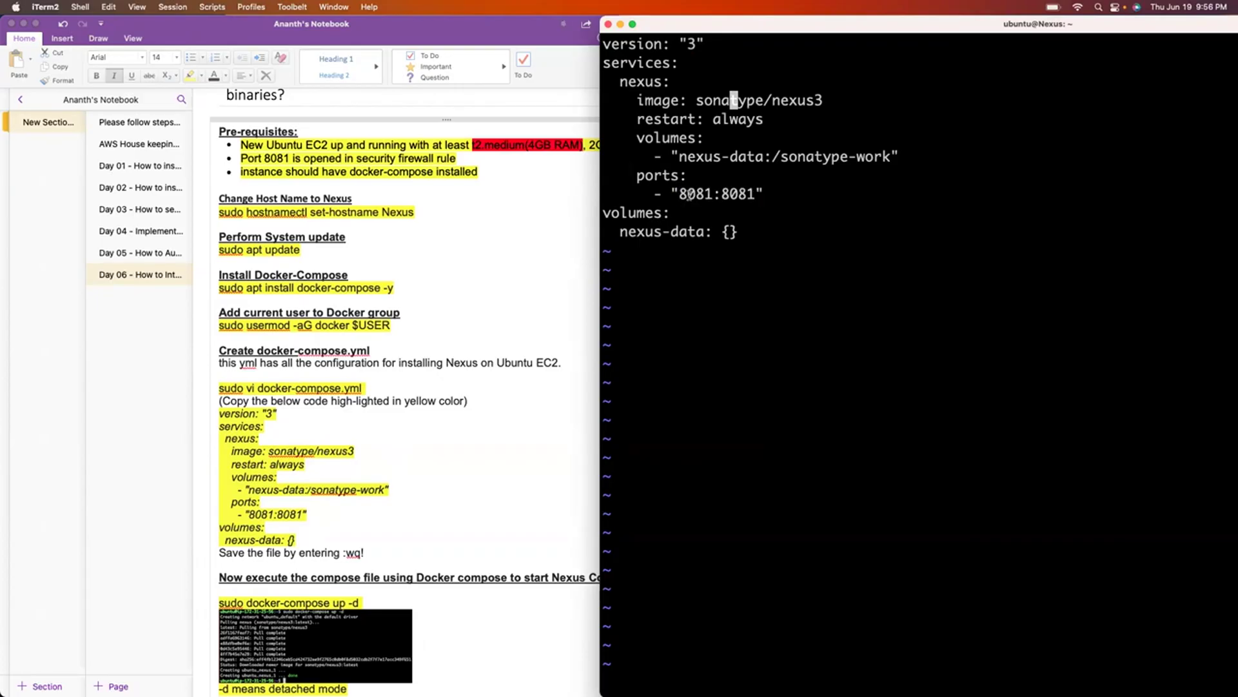
left_click_drag(679, 191, 751, 194)
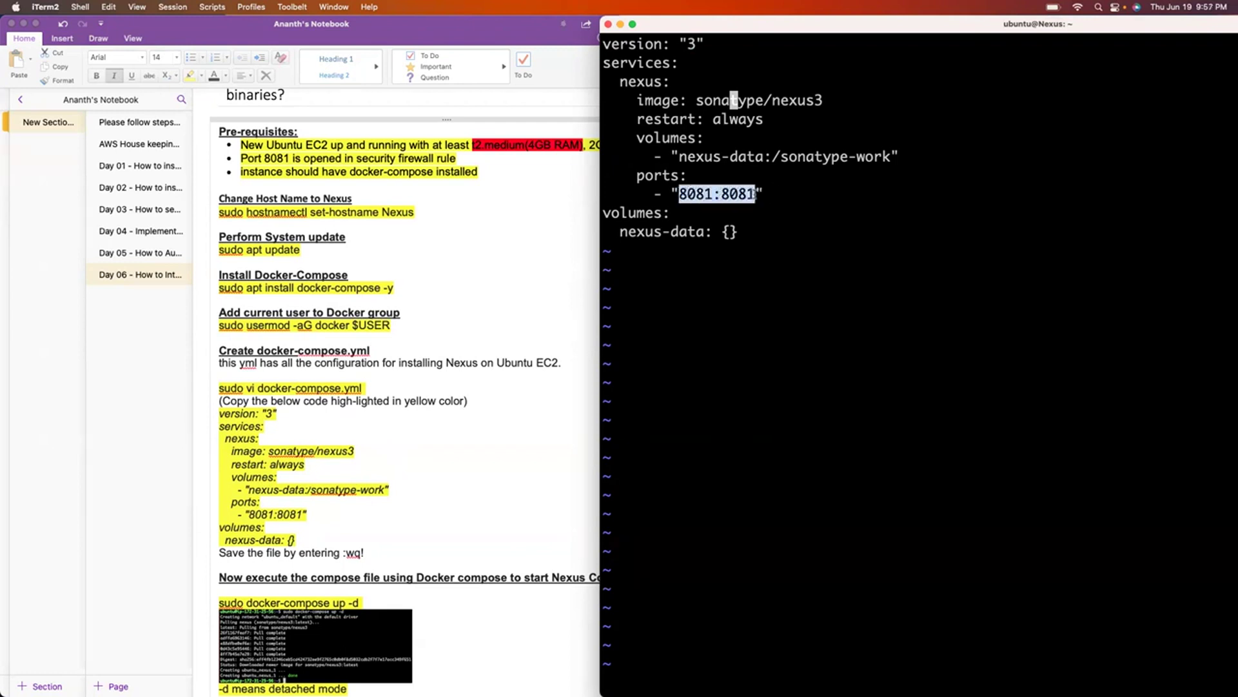
left_click(788, 194)
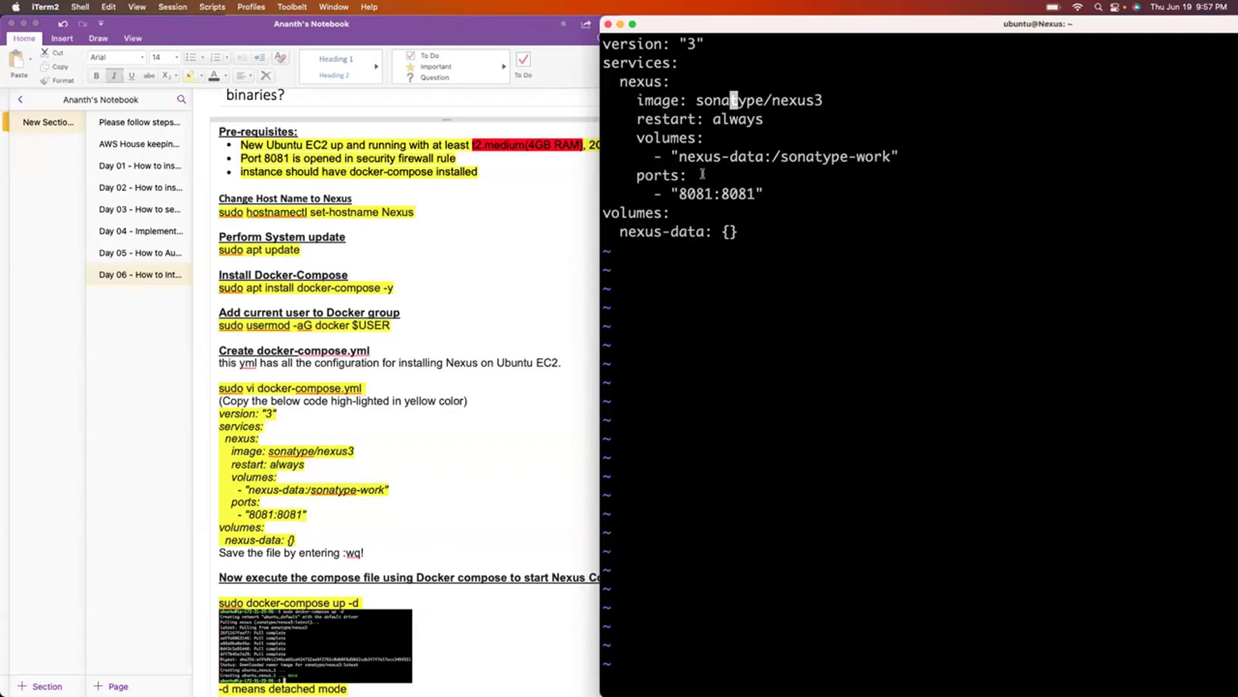
left_click_drag(678, 156, 888, 158)
left_click(844, 245)
left_click_drag(637, 119, 772, 126)
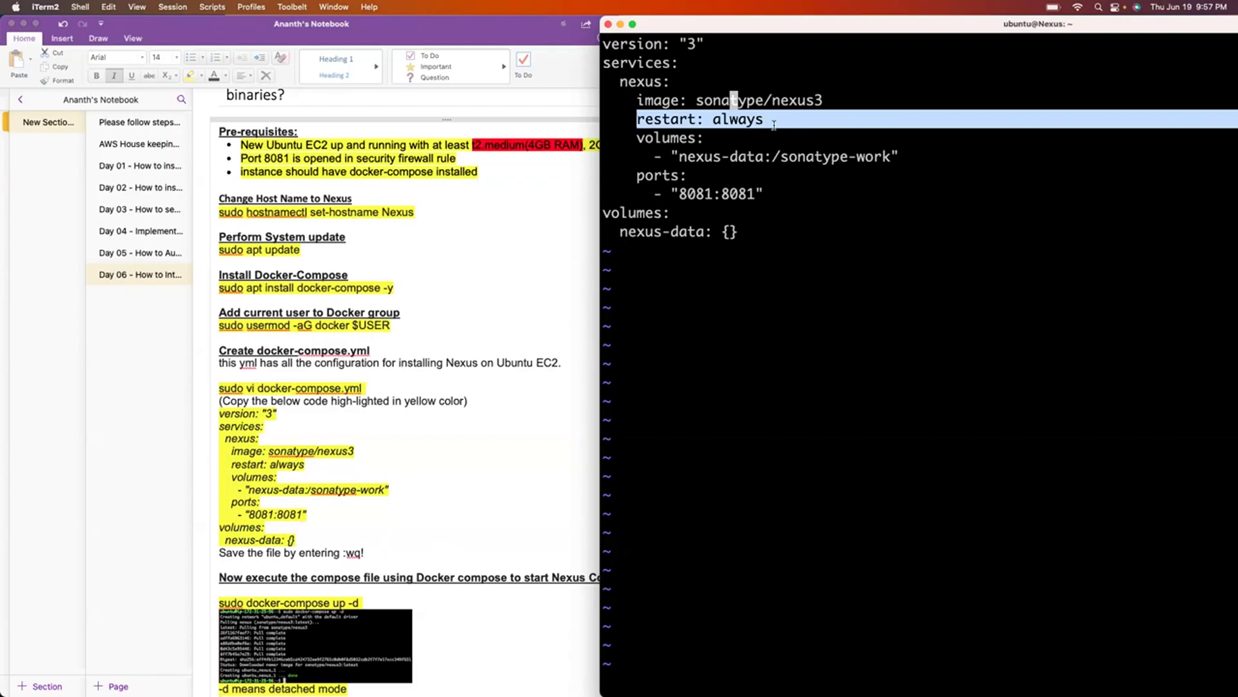
left_click(766, 343)
Save docker-compose.yml with :wq and start Nexus with sudo docker-compose up -d.
type(":wq!")
key("Return")
key("Return")
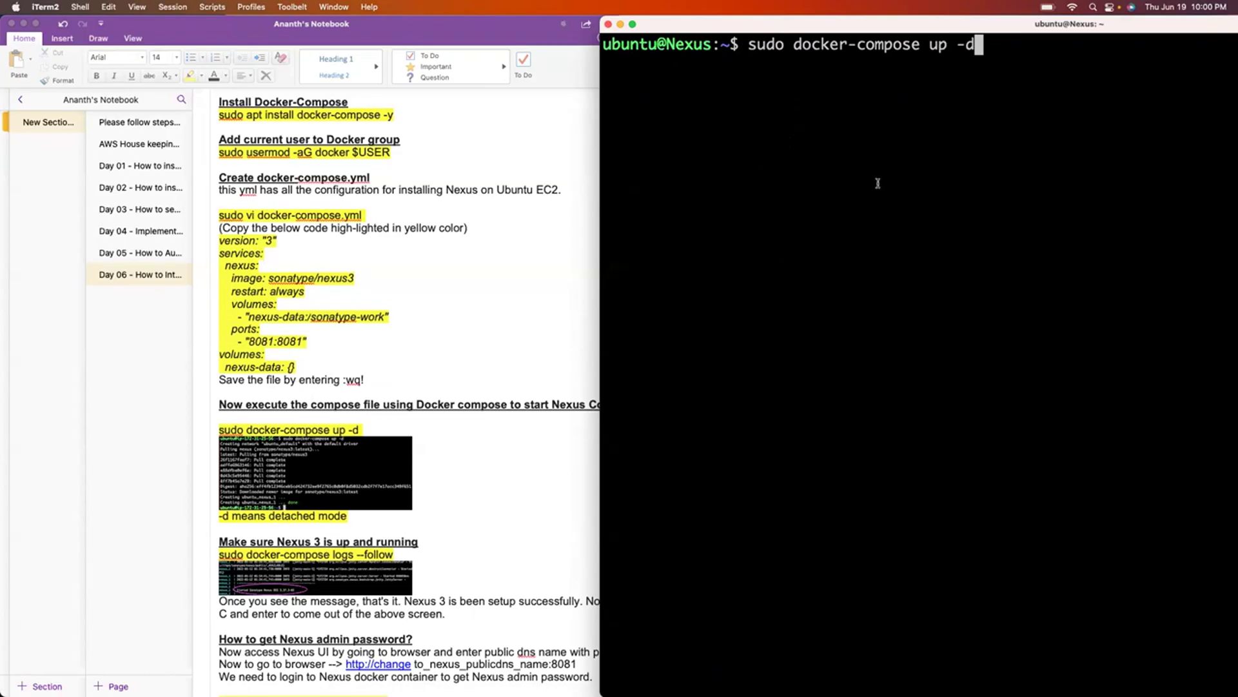
key("Return")
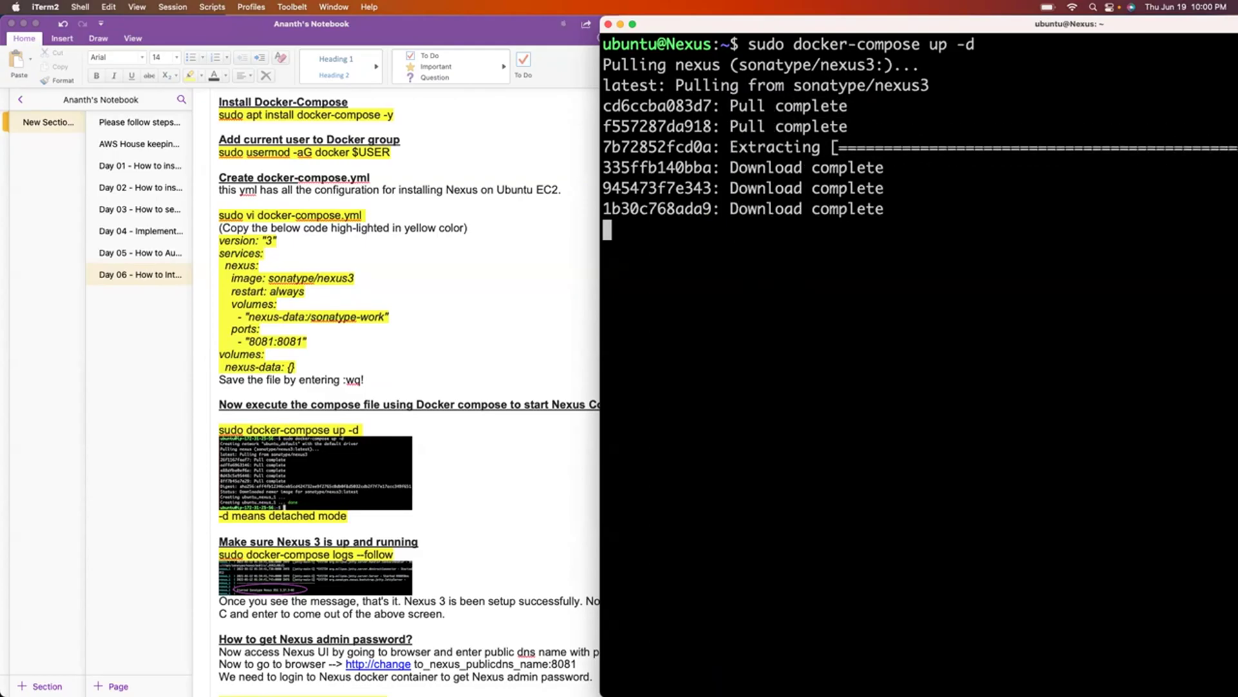
Clear the screen and follow sudo docker-compose logs until 'Started Sonatype Nexus' appears.
scroll(469, 322, "down", 4)
left_click(395, 379)
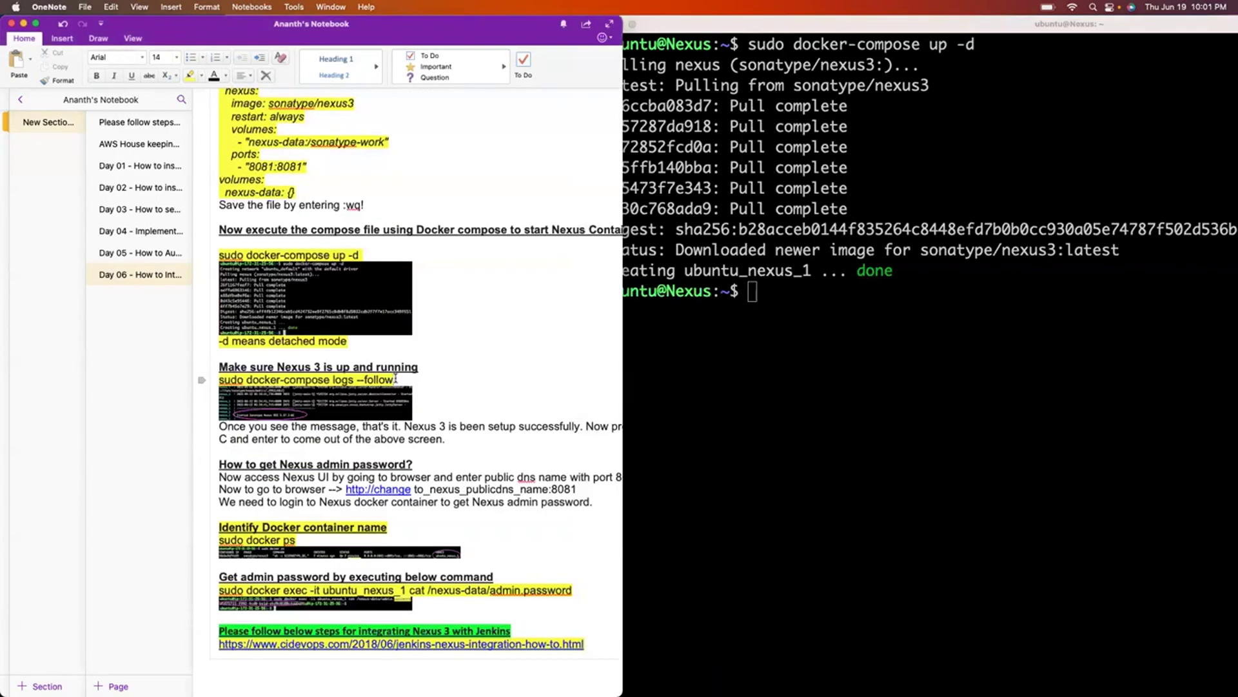
left_click_drag(394, 379, 218, 380)
key("super+c")
key("super+c")
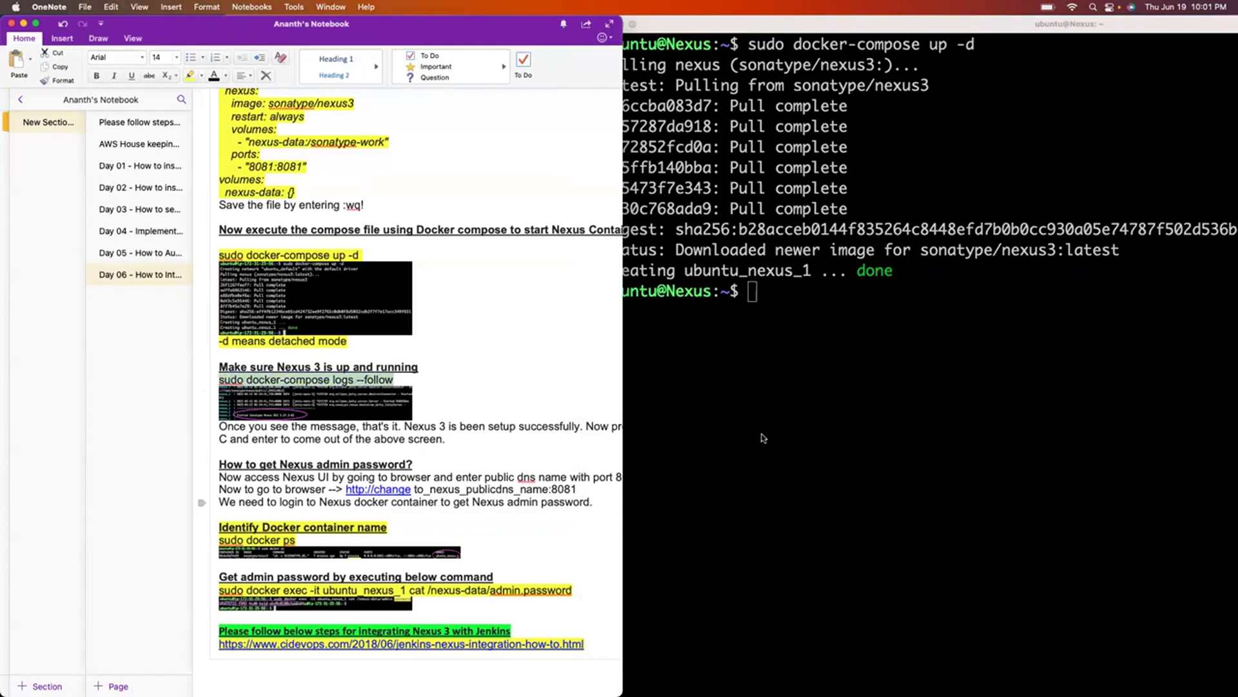
left_click(762, 437)
key("Return")
key("Return")
key("Return")
type("clea")
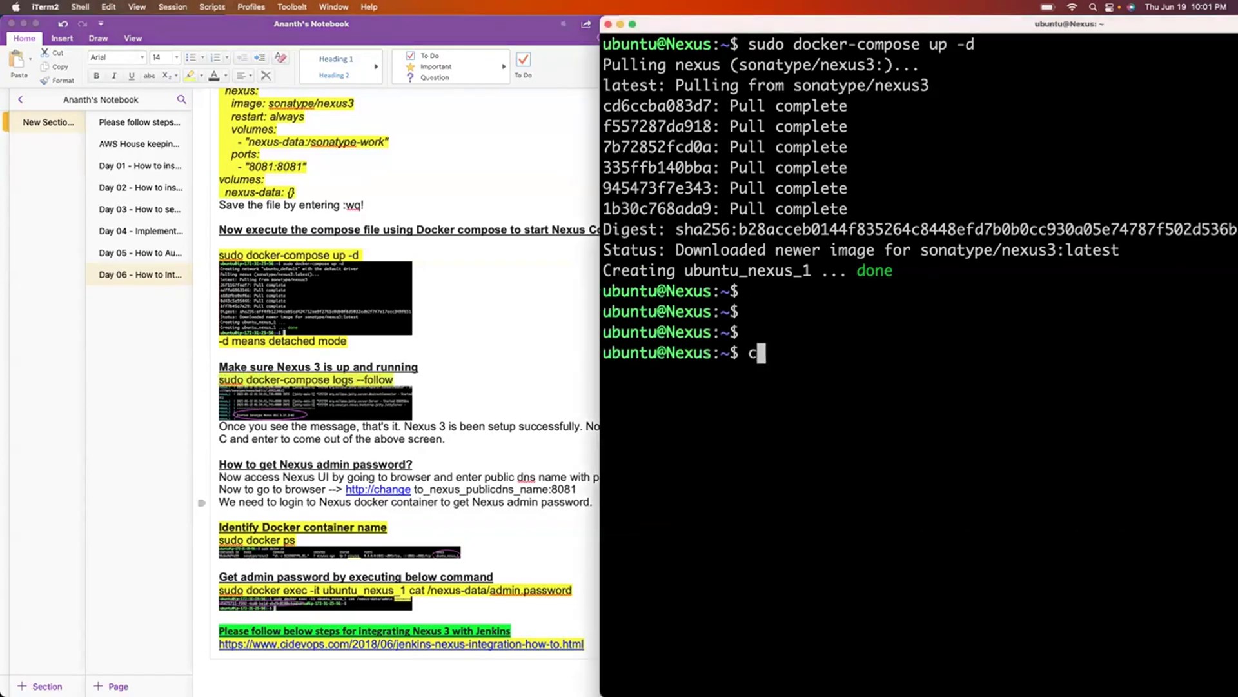
type("r")
key("Return")
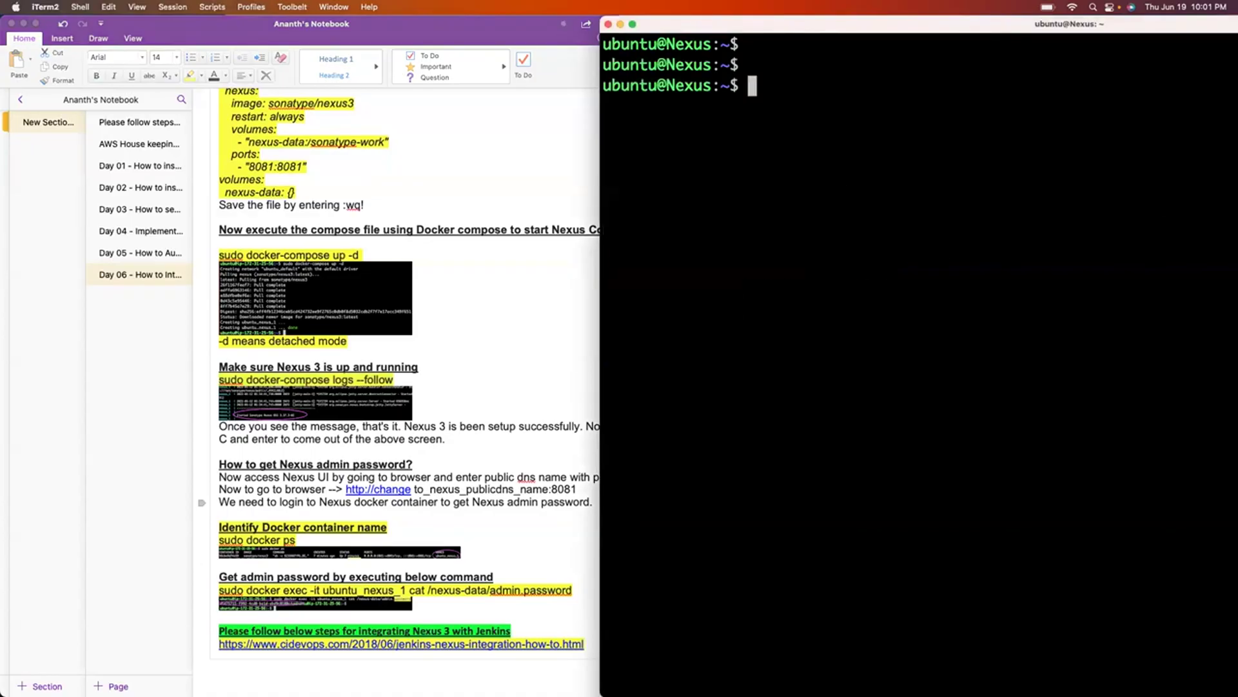
key("super+v")
key("Return")
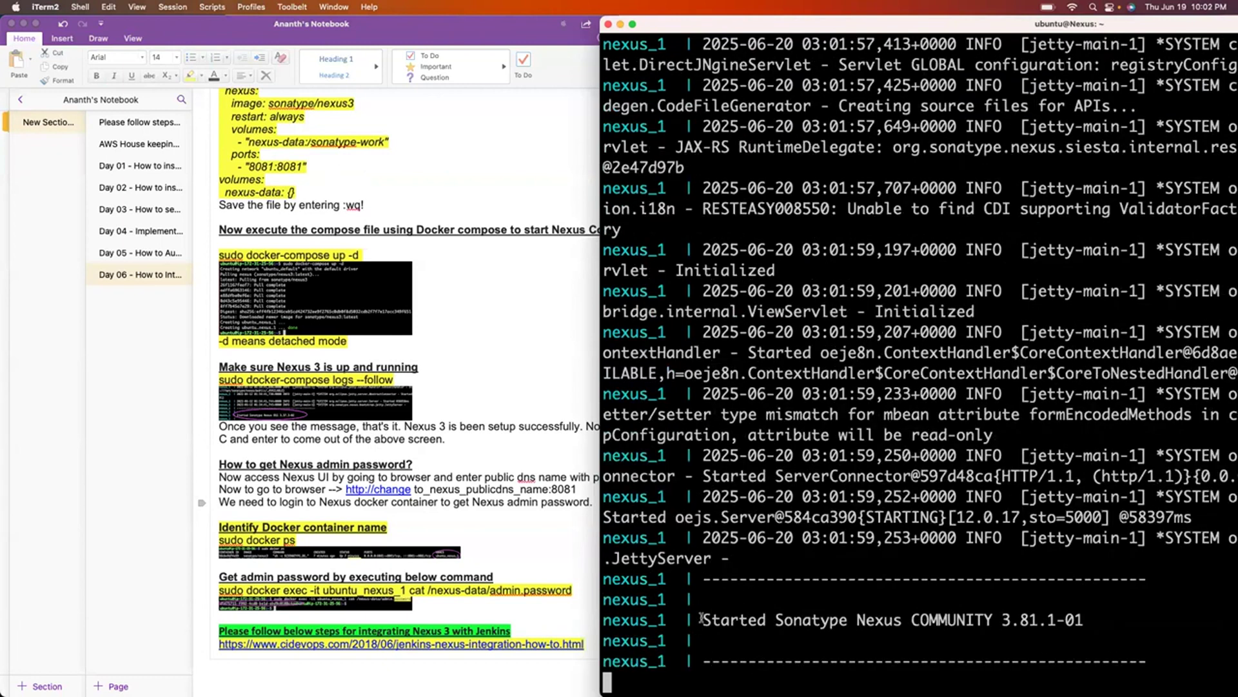
left_click_drag(703, 618, 821, 632)
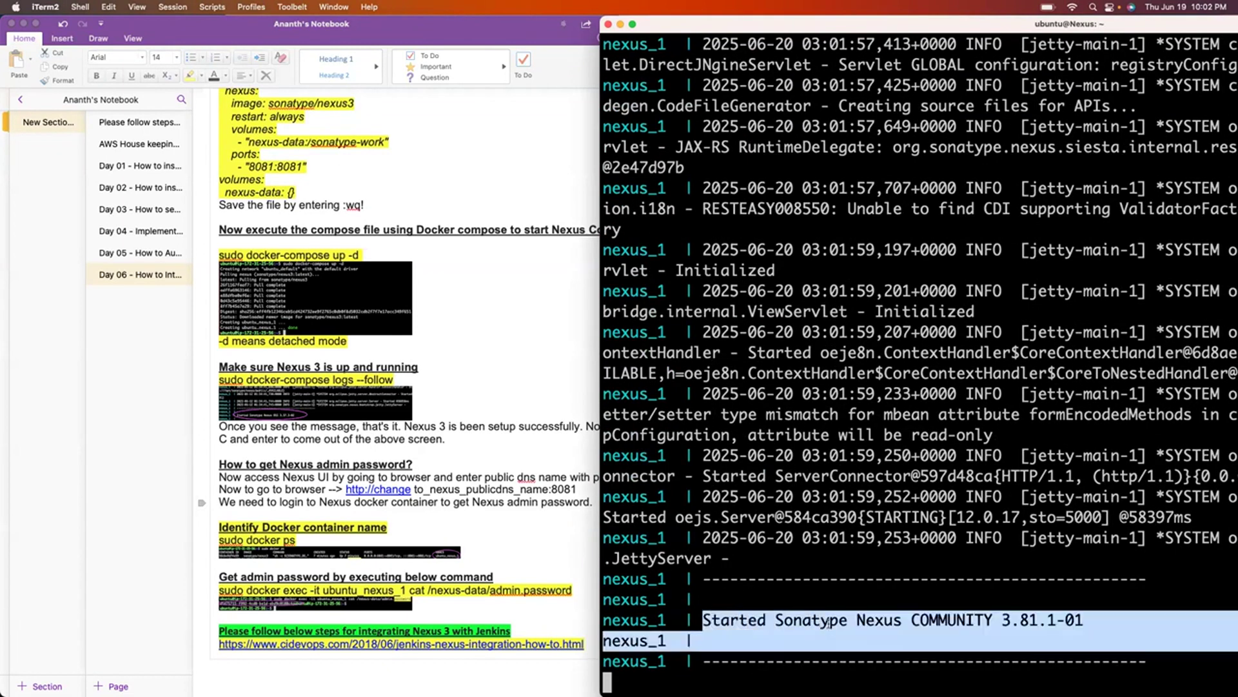
left_click(823, 631)
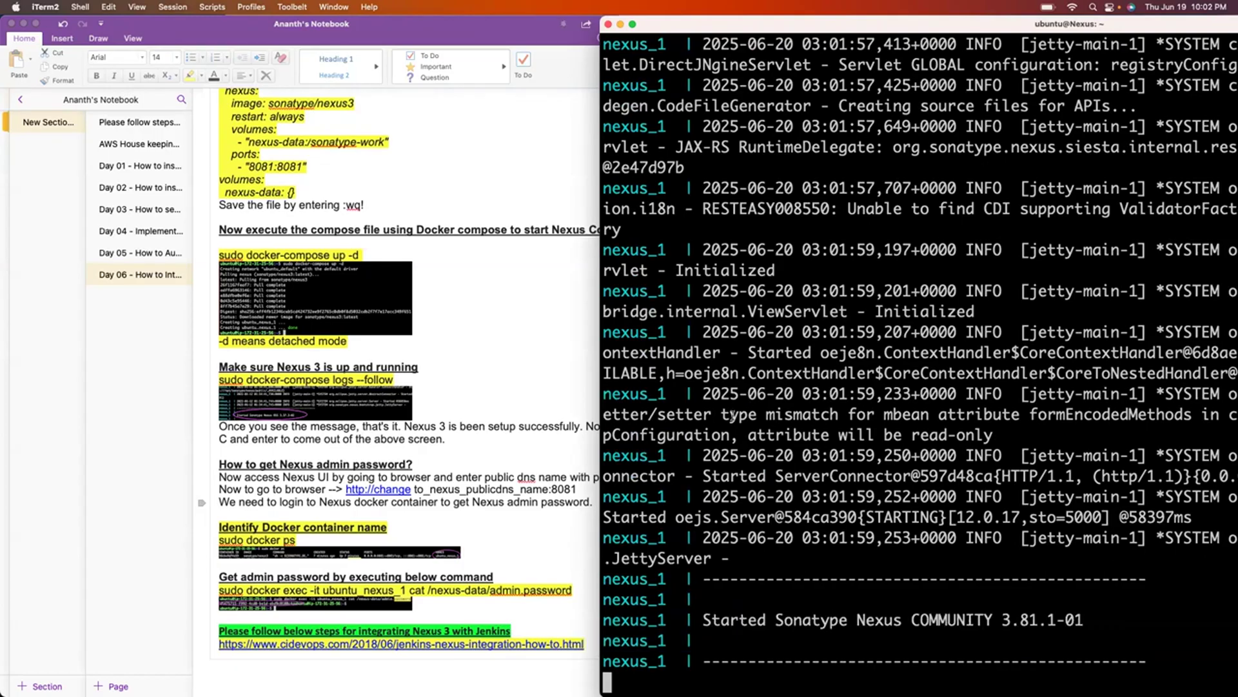
key("super+Tab")
key("super+Tab")
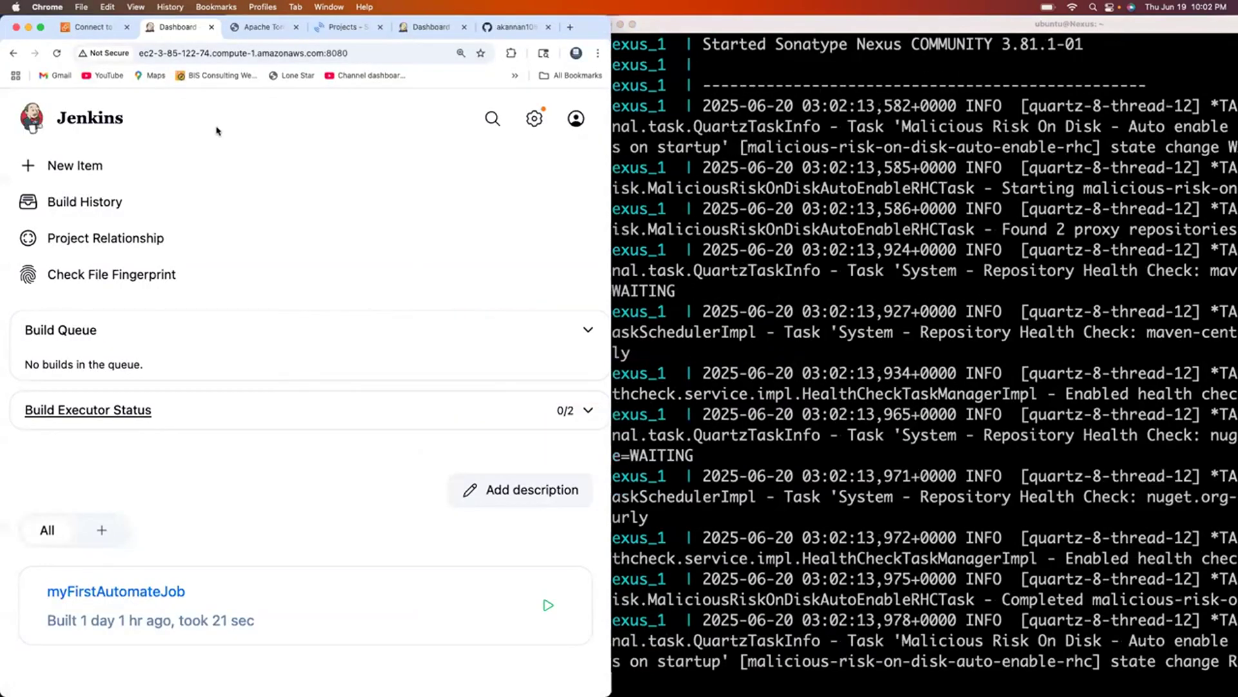
Load the instance's public DNS on port 8081 in a new full-screen tab.
left_click(96, 27)
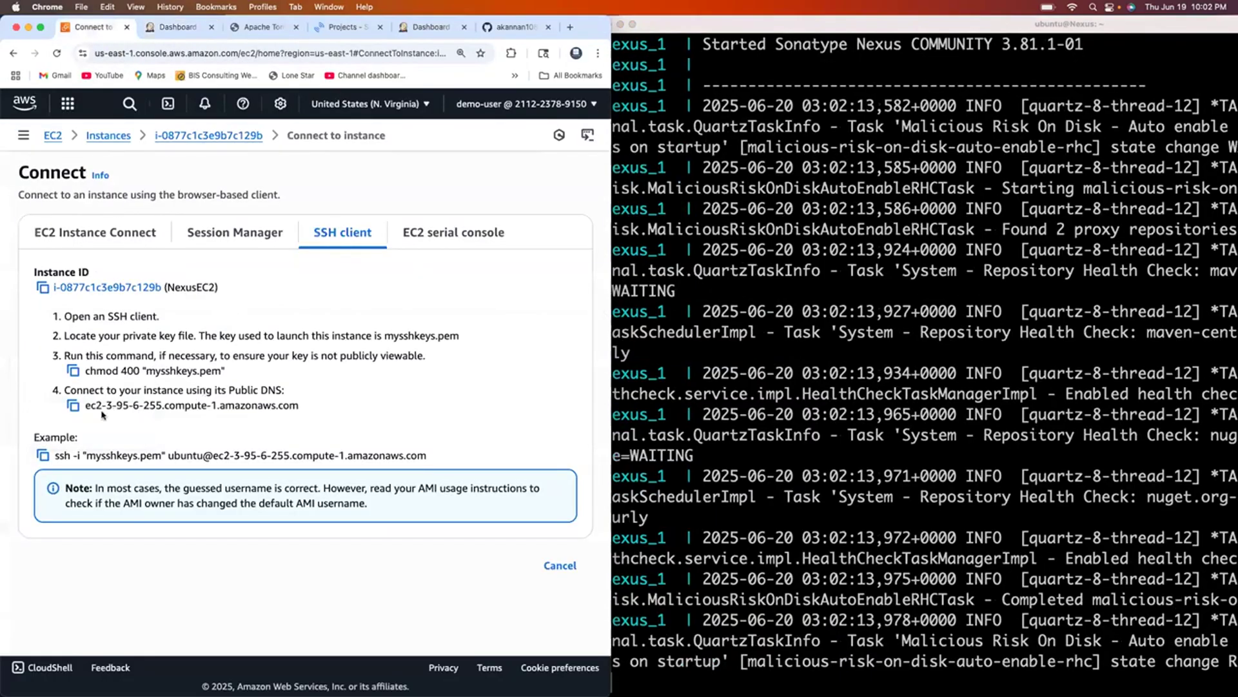
left_click(74, 406)
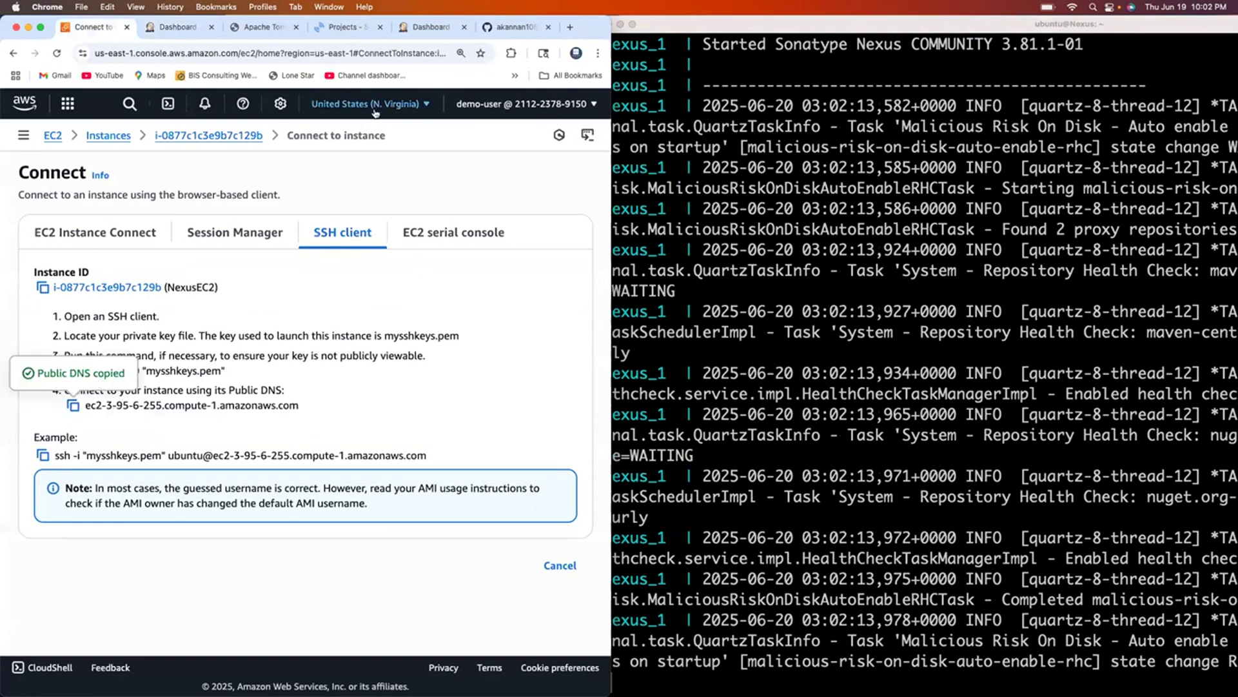
left_click(570, 28)
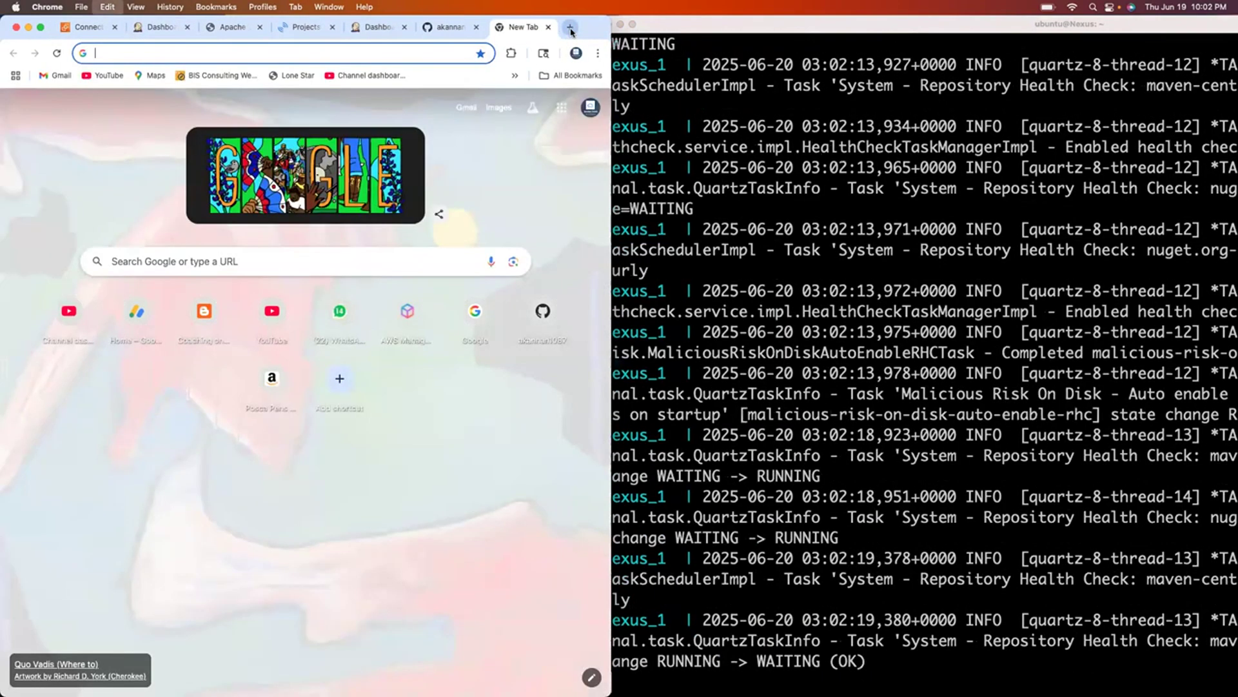
key("super+v")
type(":8081")
key("Return")
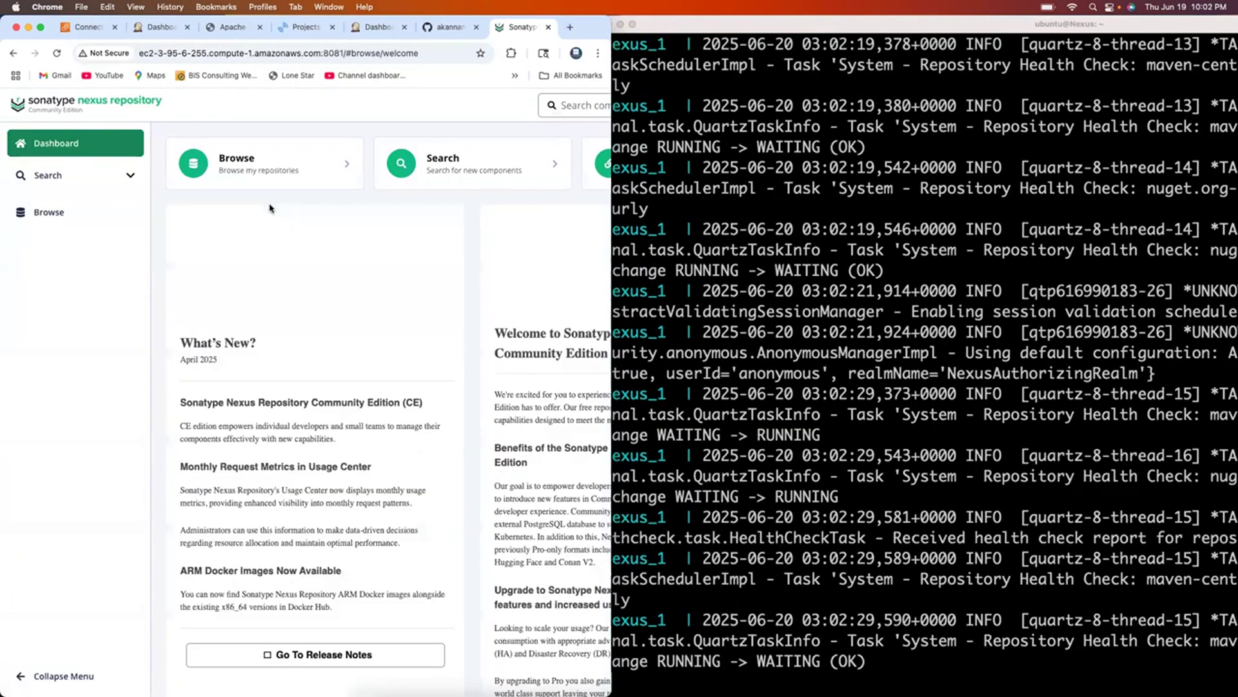
key("ctrl+super+f")
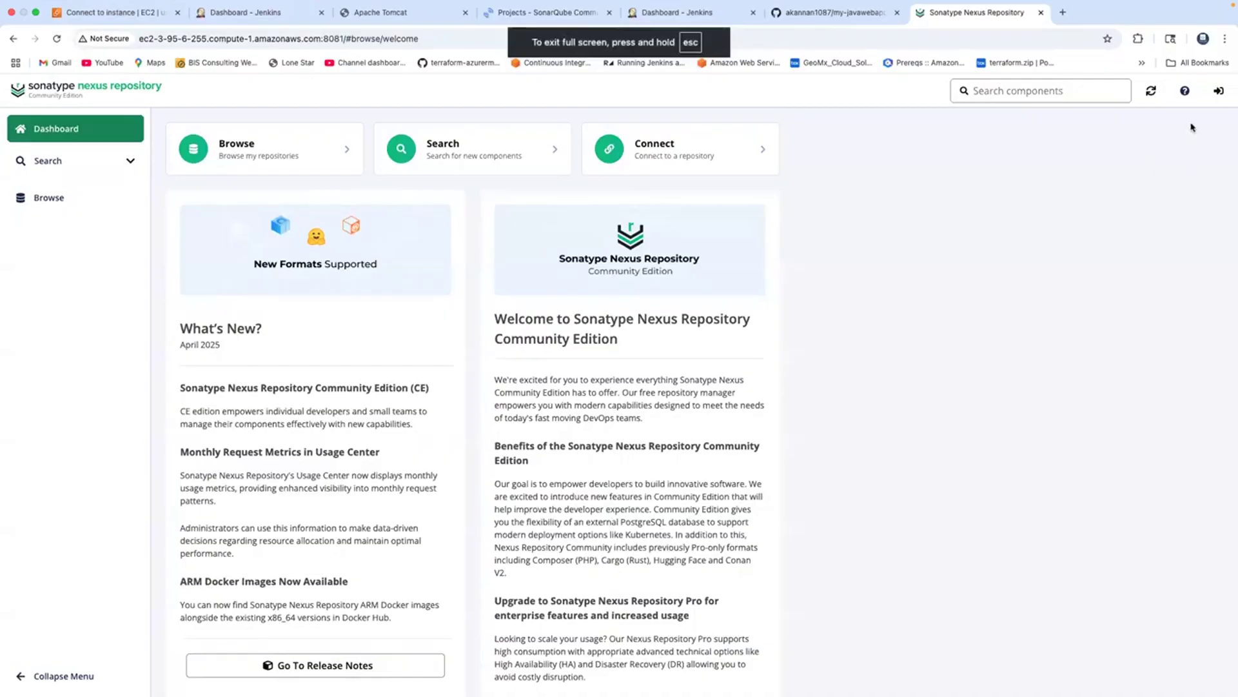
Enter admin as the Nexus username and highlight the admin.password file path.
left_click(1220, 92)
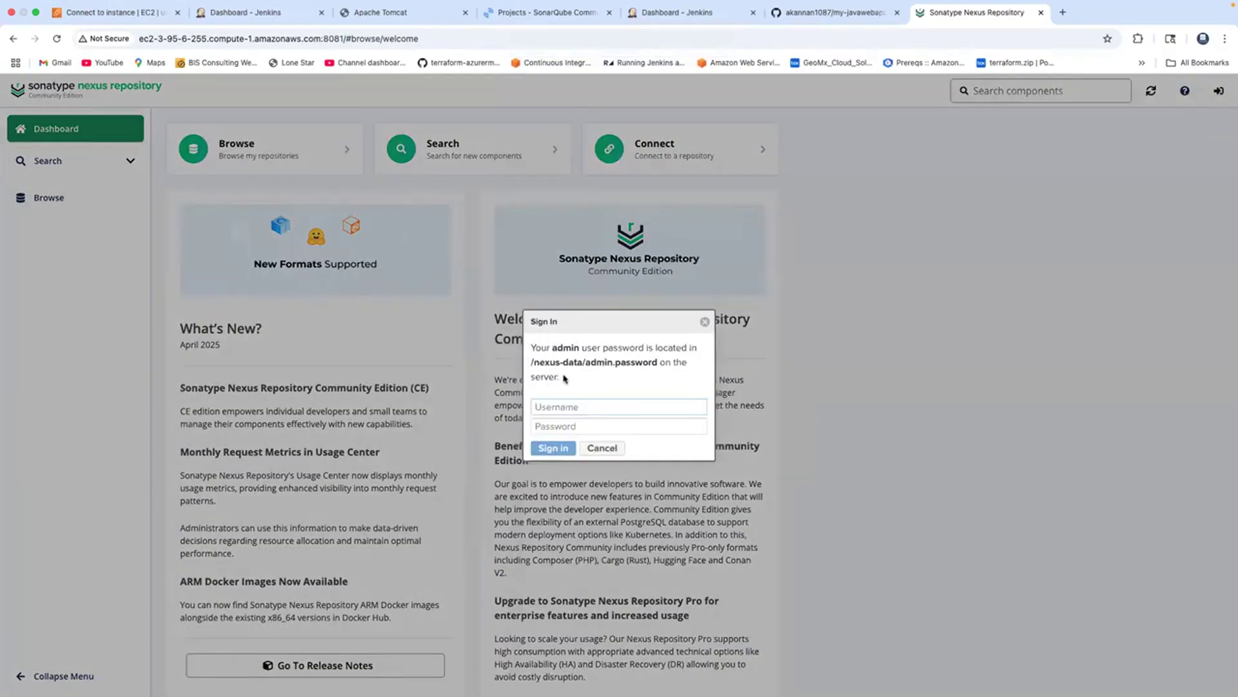
type("admin")
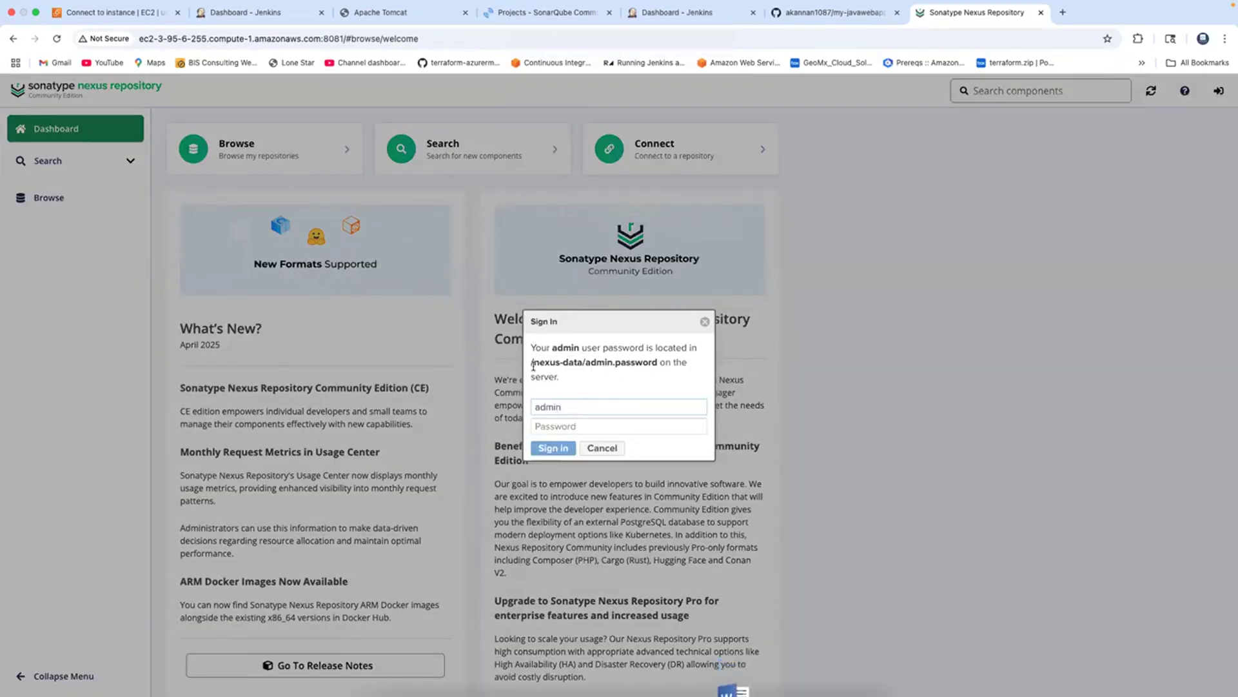
left_click_drag(533, 365, 655, 357)
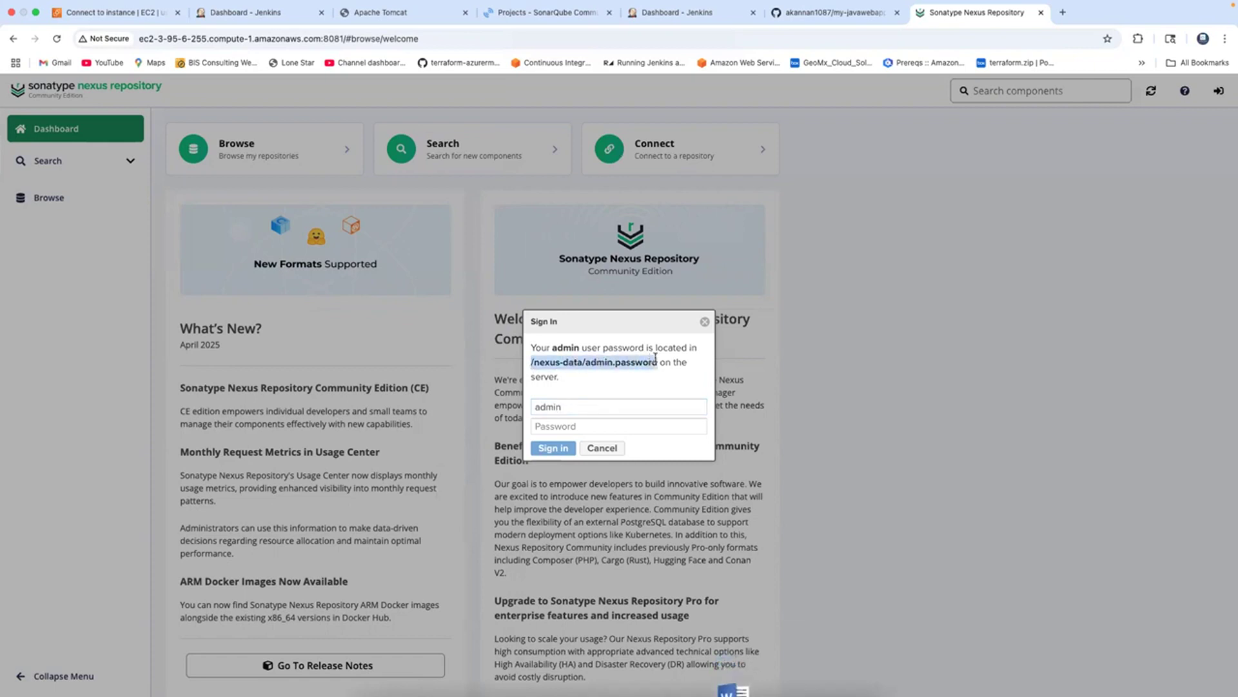
left_click(37, 28)
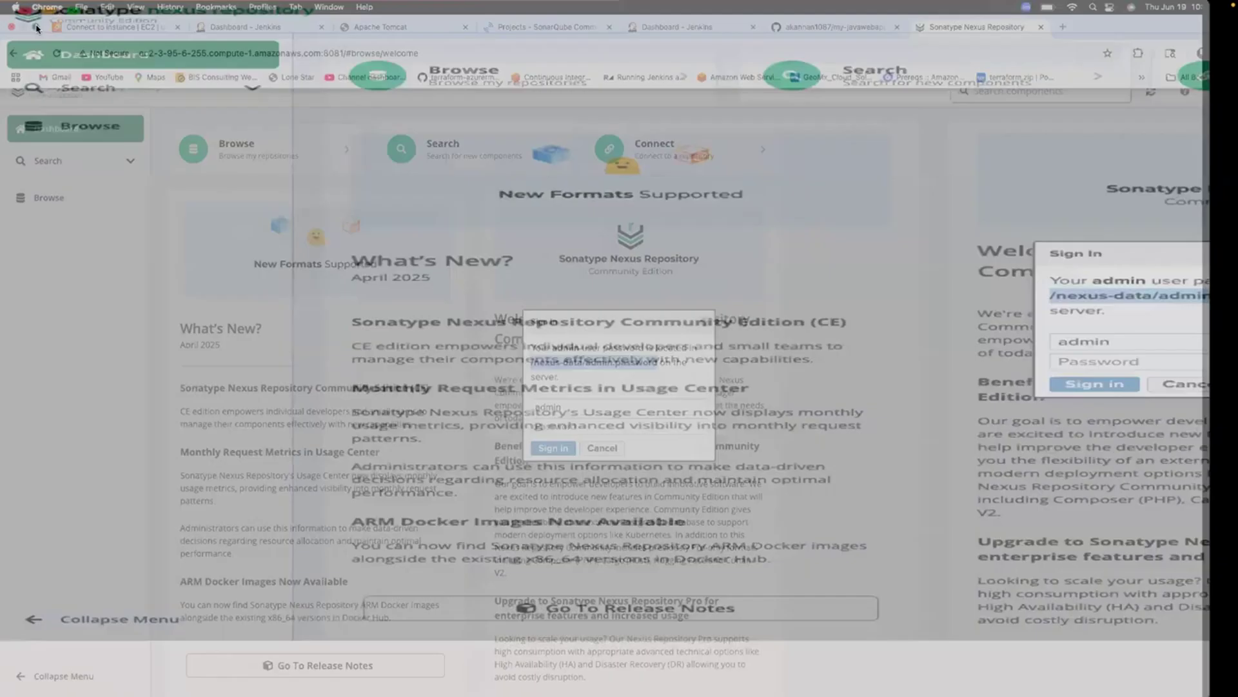
Tile Chrome beside iTerm and run sudo docker ps to list the running Nexus container.
left_click(762, 187)
type("sudo docker ")
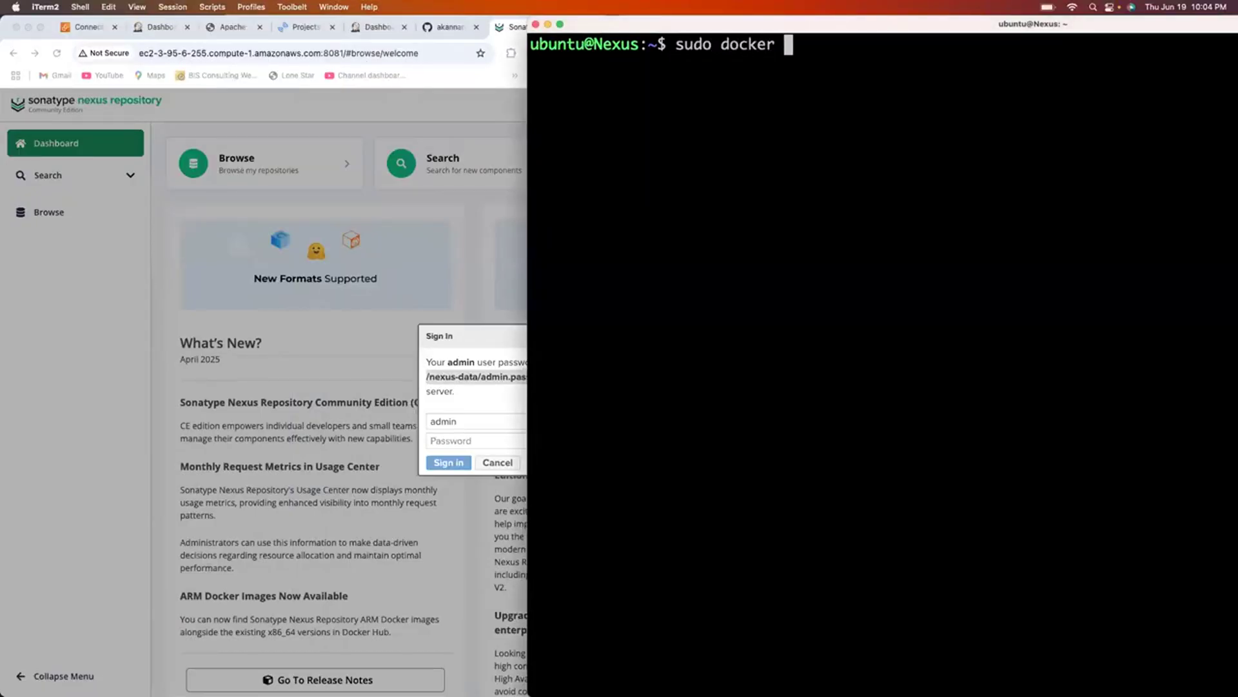
type("ps")
key("Return")
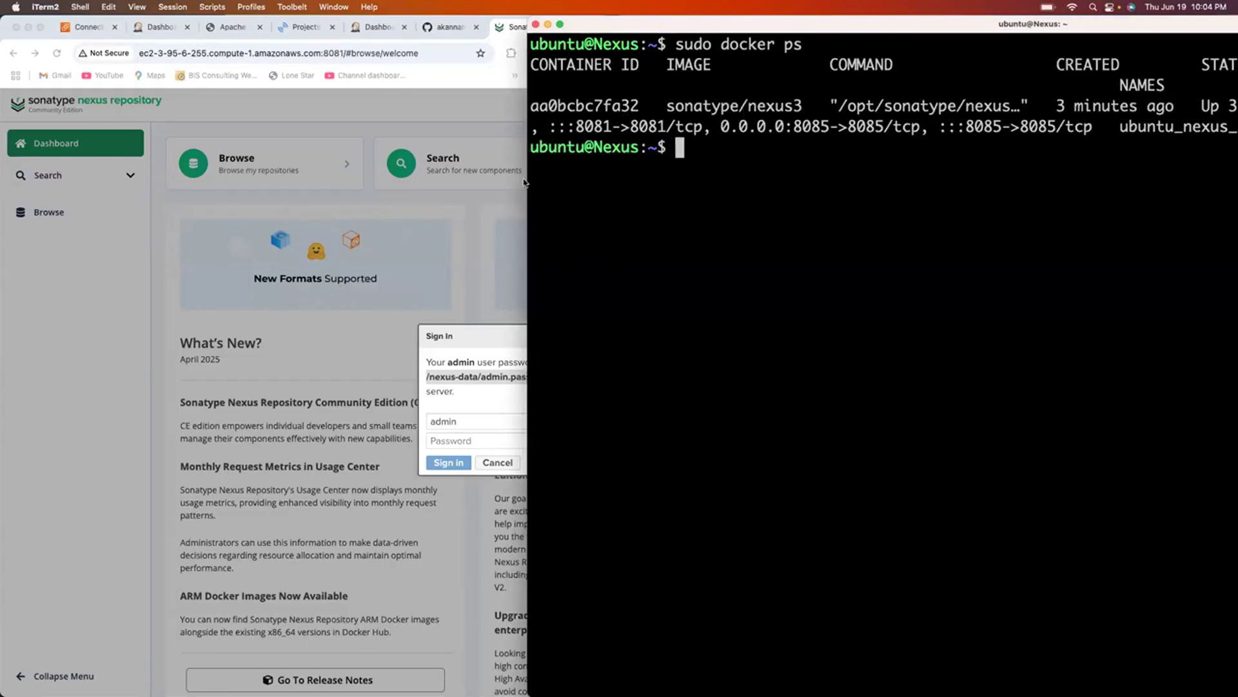
left_click_drag(528, 180, 262, 171)
double_click(434, 105)
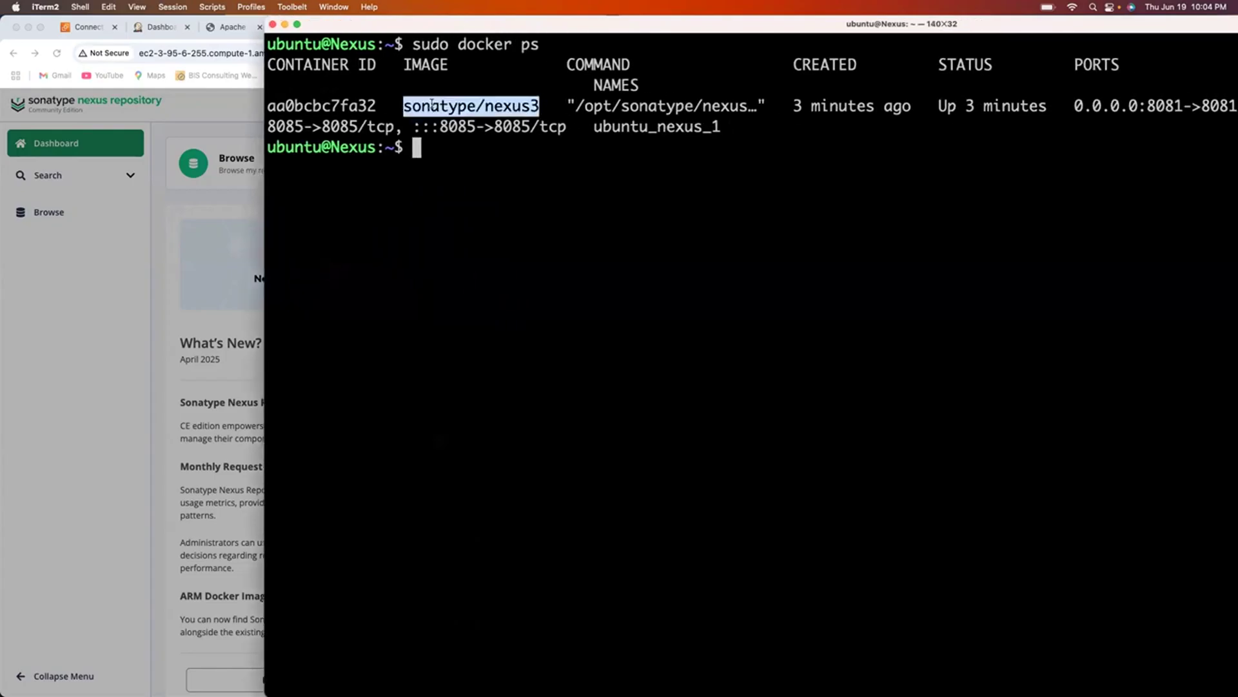
left_click(345, 105)
double_click(345, 104)
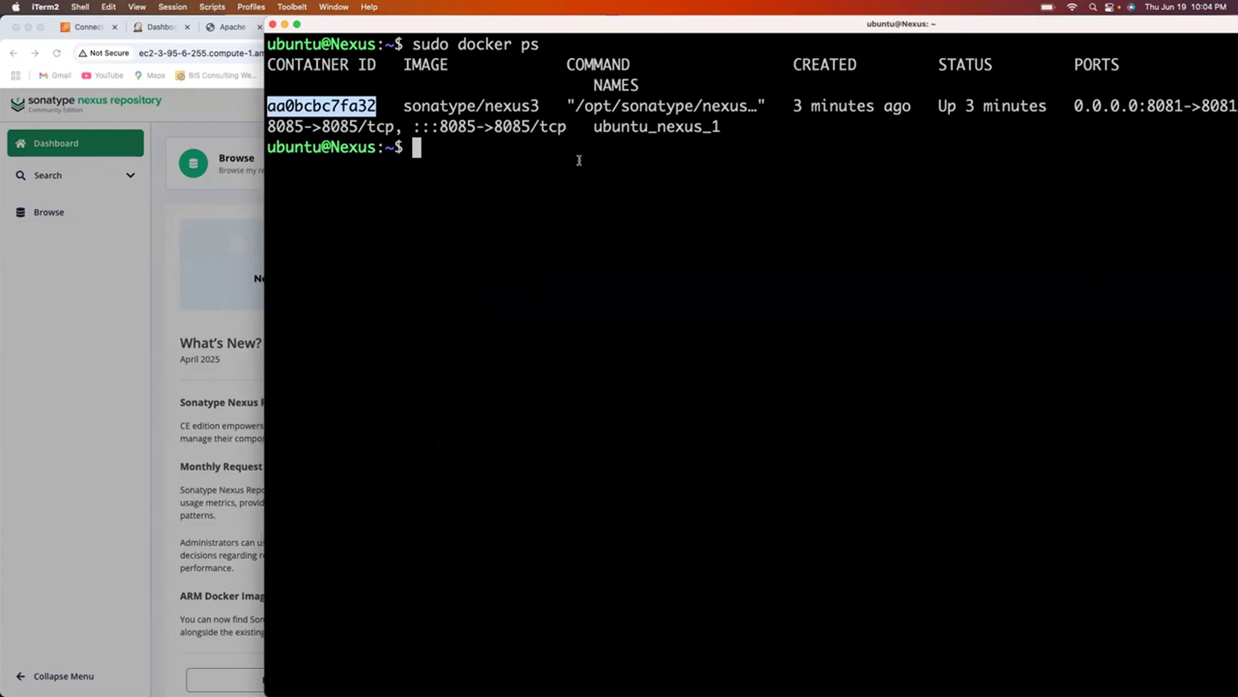
Compose docker exec -it ubuntu_nexus_1 and select the cat admin.password command in the notes.
left_click(160, 295)
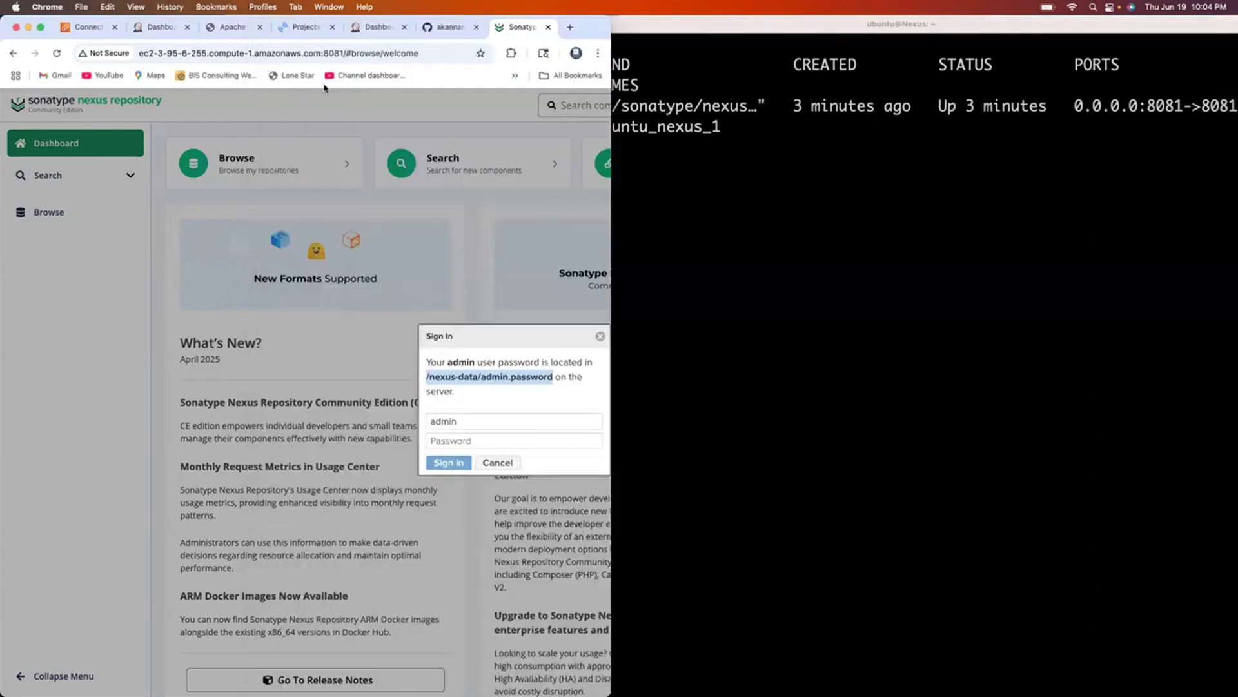
key("super+Tab")
key("super+Tab")
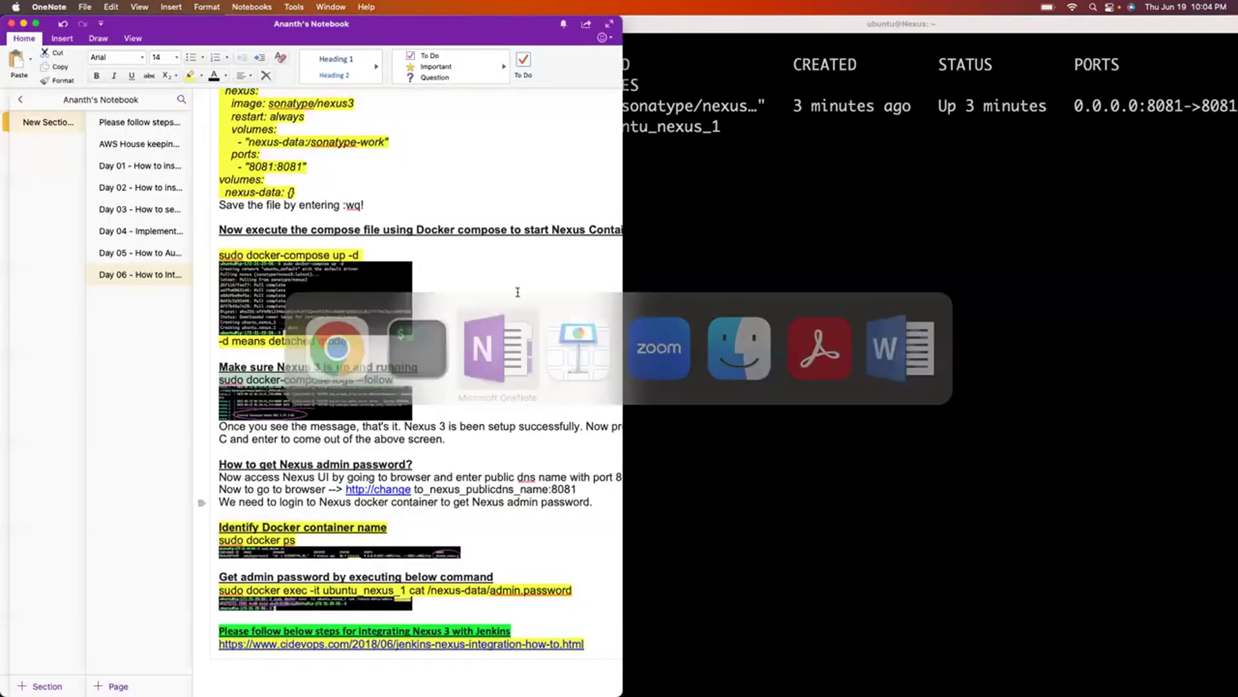
left_click(737, 272)
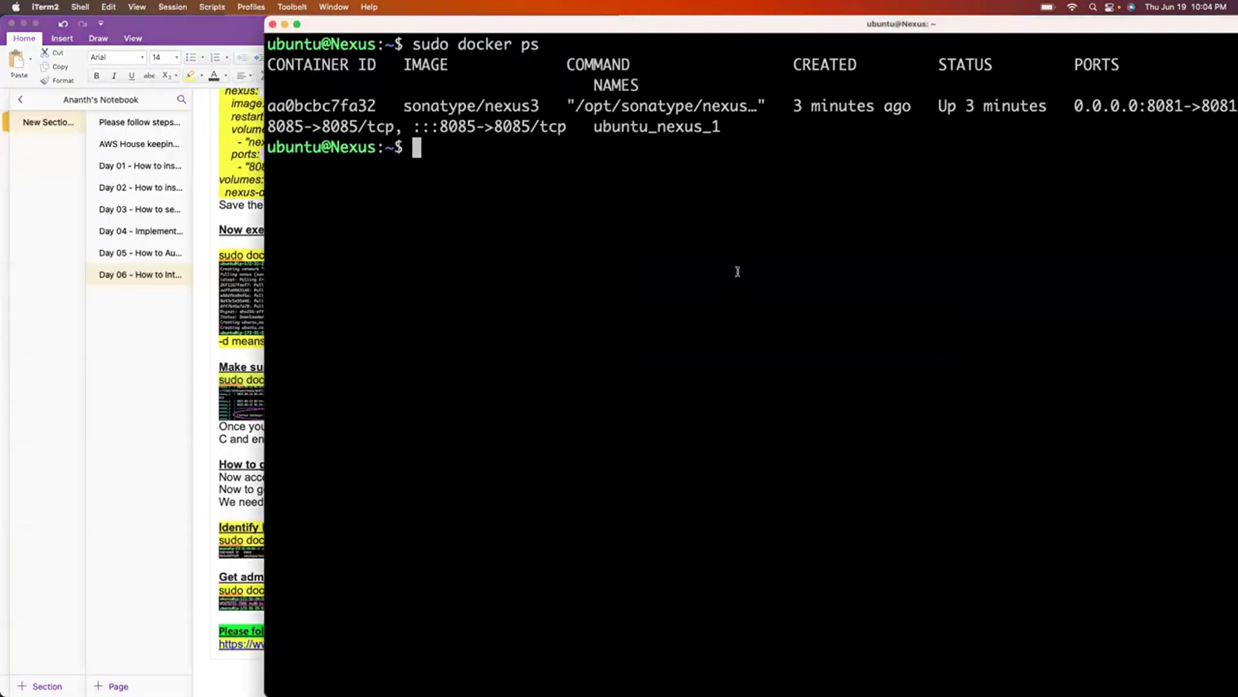
type("sudo docker exec")
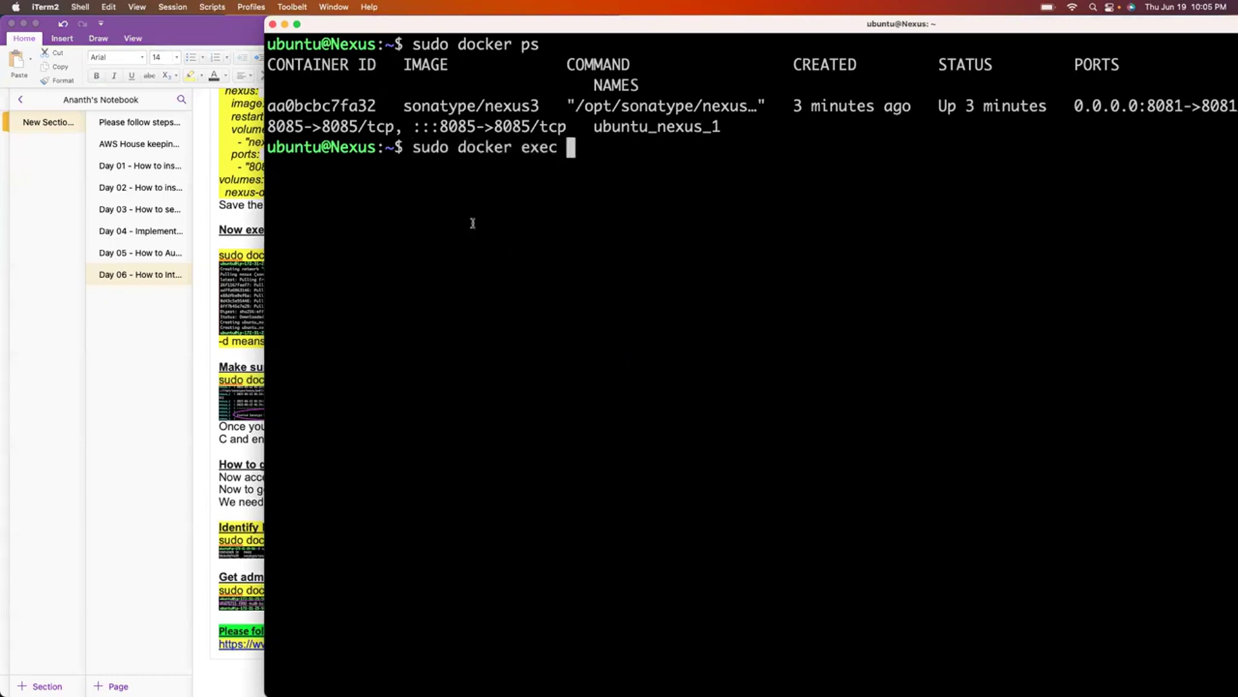
key("Left")
key("Left")
key("Left")
key("Left")
key("Left")
key("Left")
key("Left")
key("Left")
key("Left")
key("Left")
key("Left")
key("Left")
key("Left")
key("BackSpace")
key("BackSpace")
key("BackSpace")
key("BackSpace")
key("Right")
key("Right")
key("Right")
key("Right")
key("Right")
key("Right")
key("Right")
key("Right")
key("Right")
key("Right")
key("Right")
key("Right")
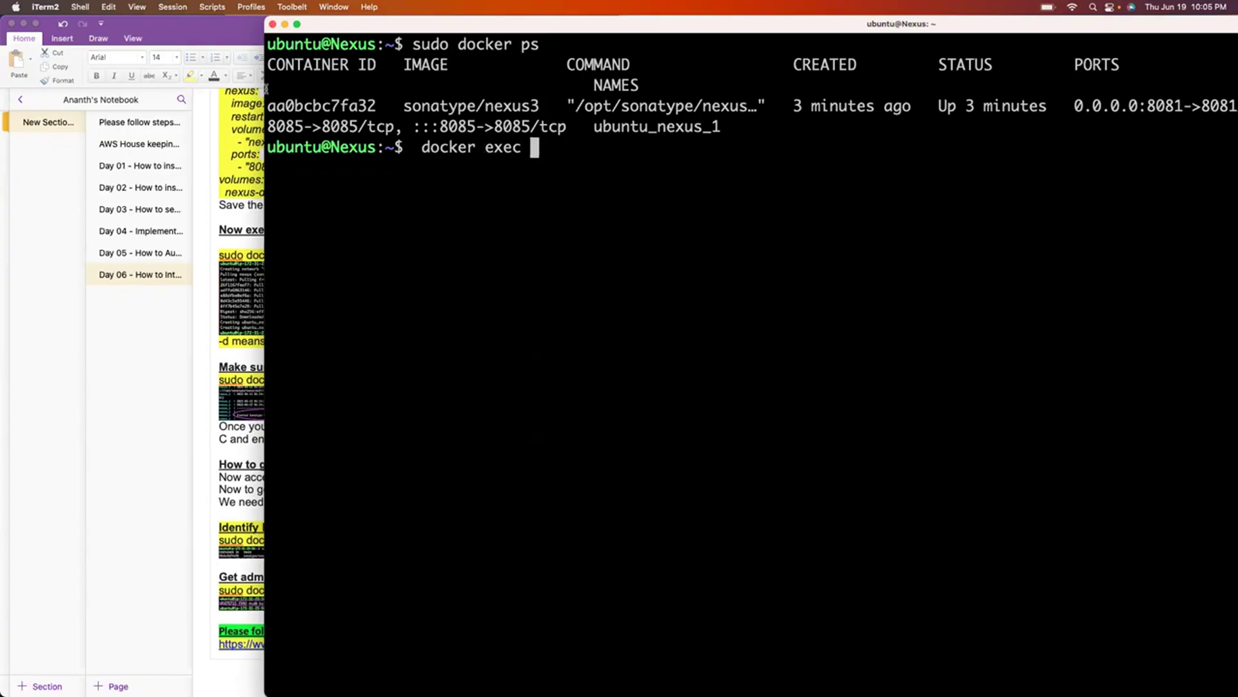
left_click_drag(265, 90, 420, 104)
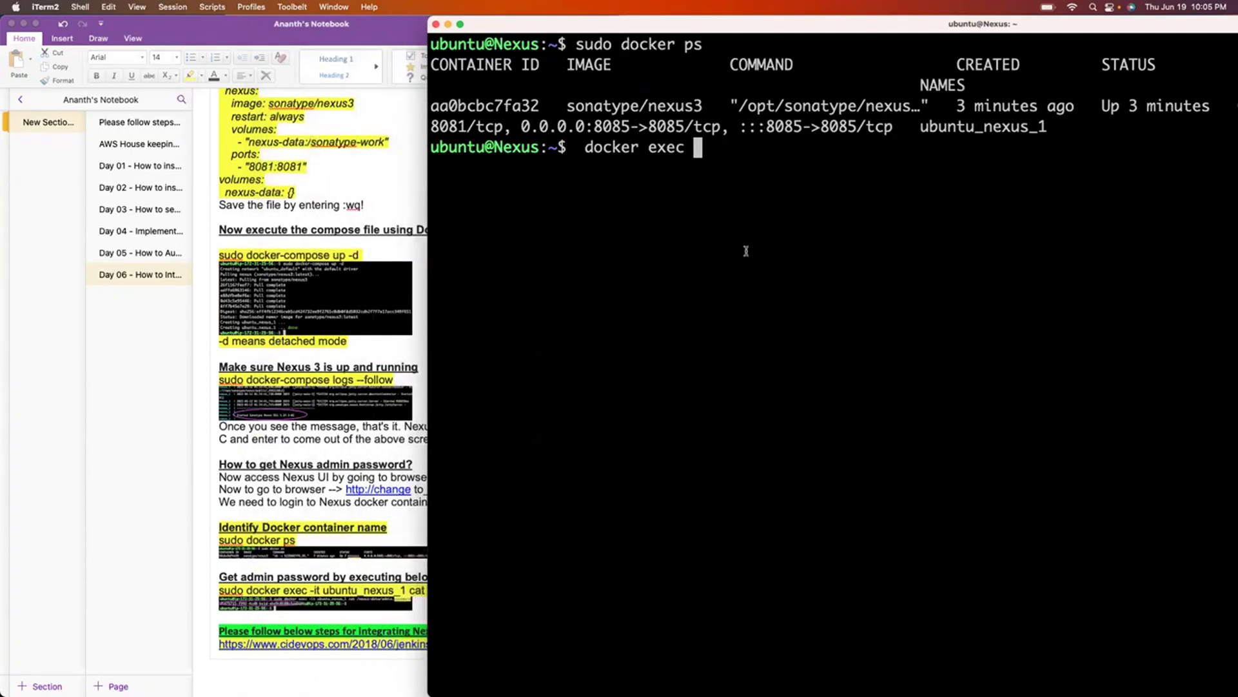
type("-it")
double_click(949, 128)
key("super+c")
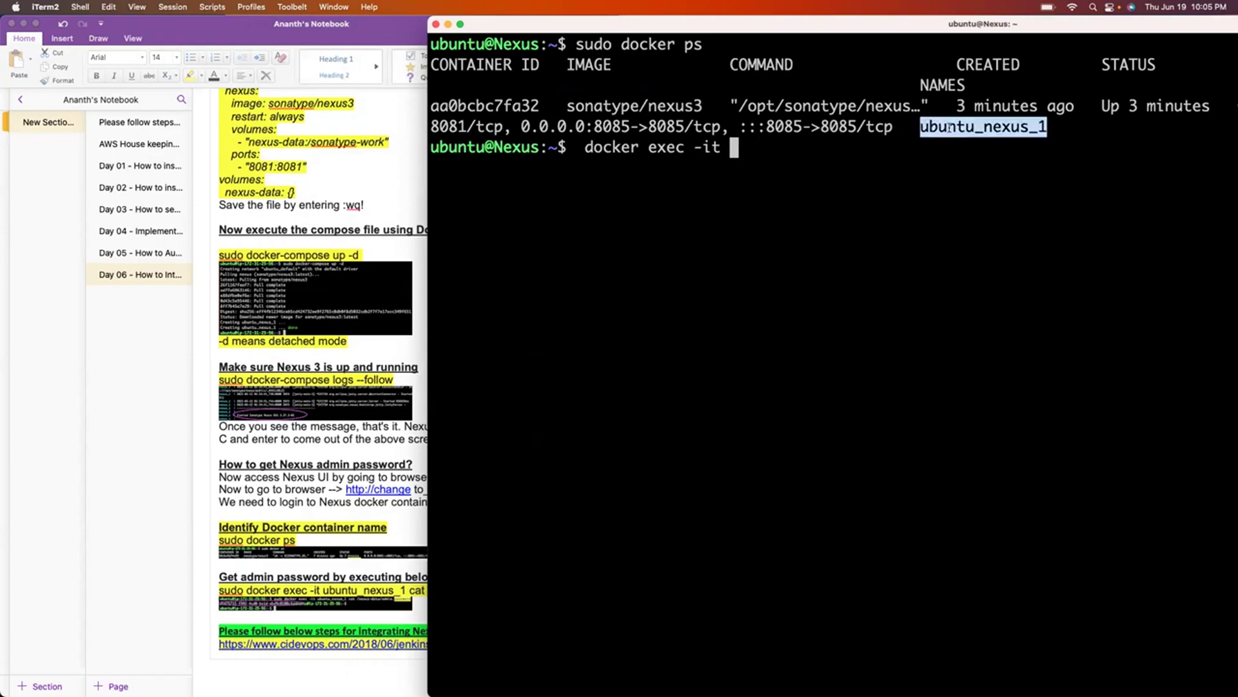
left_click(796, 146)
key("super+v")
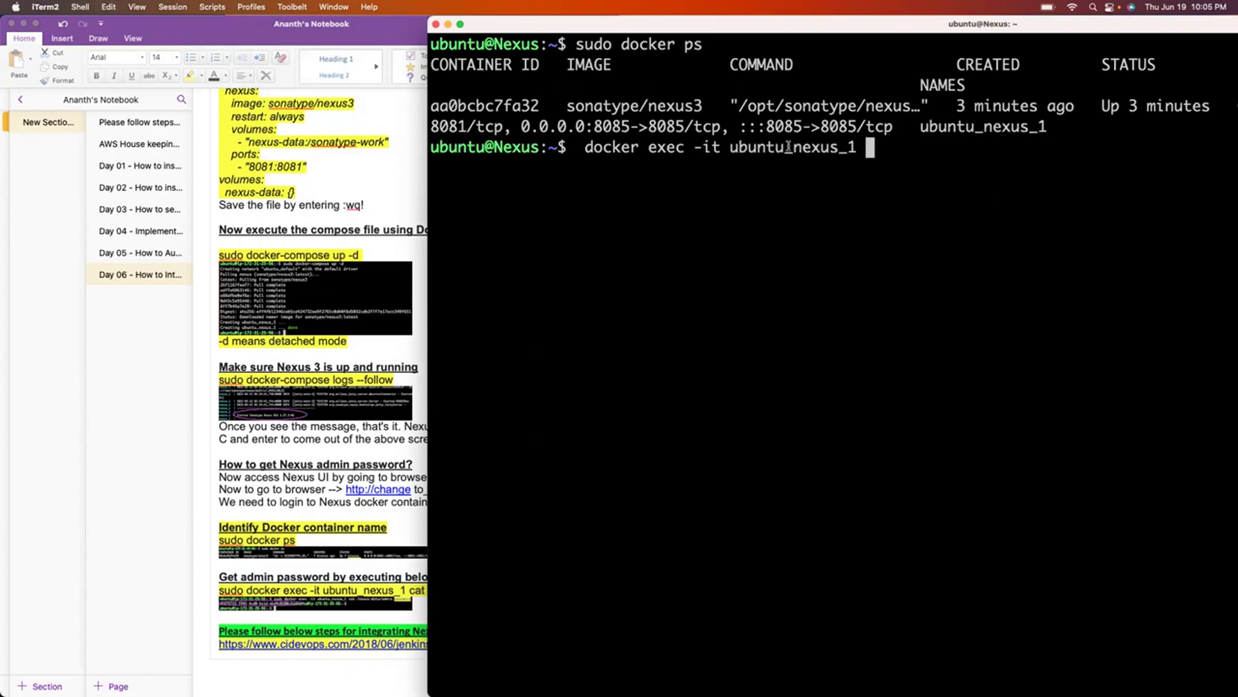
left_click(729, 672)
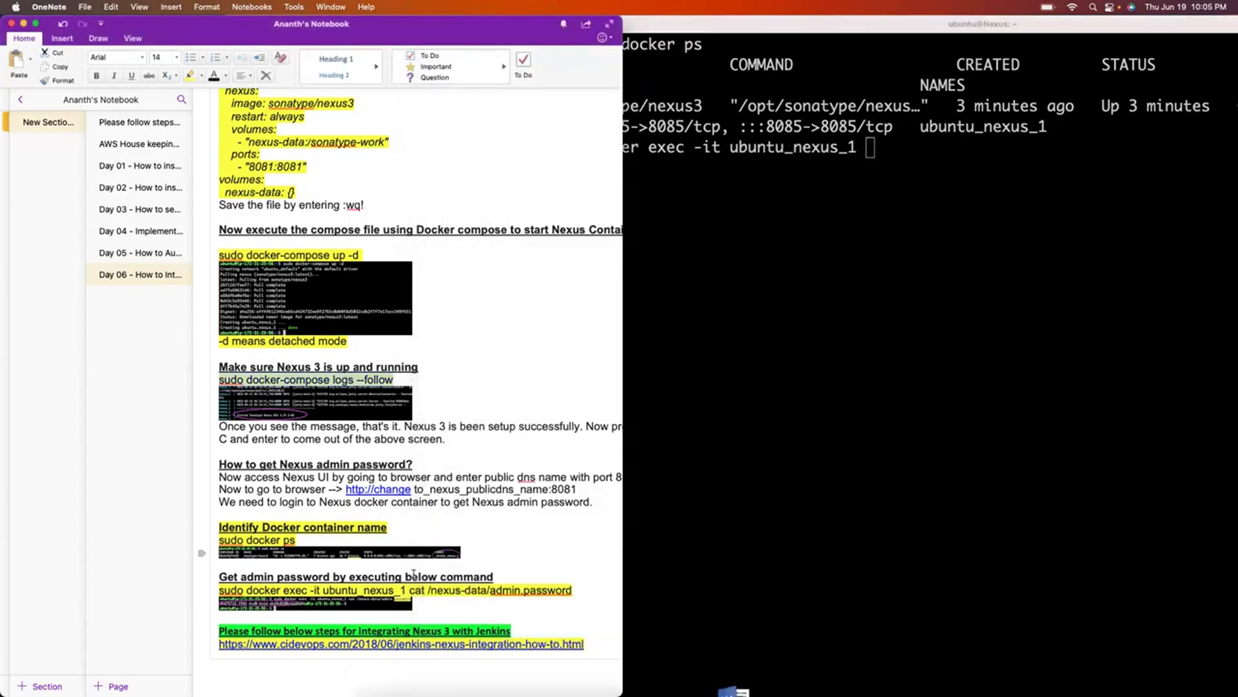
left_click_drag(410, 591, 571, 591)
Run the copied cat /nexus-data/admin.password command and select the printed admin password.
key("super+c")
key("super+Tab")
key("super+v")
key("Return")
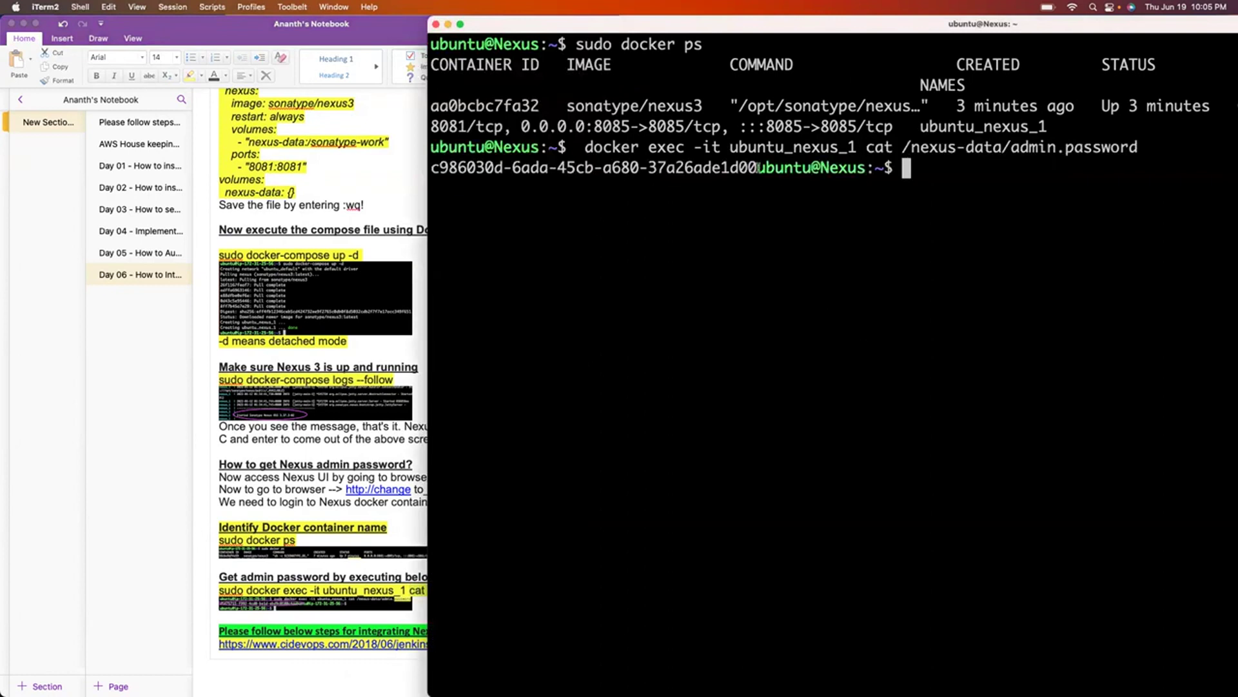
left_click_drag(758, 167, 433, 168)
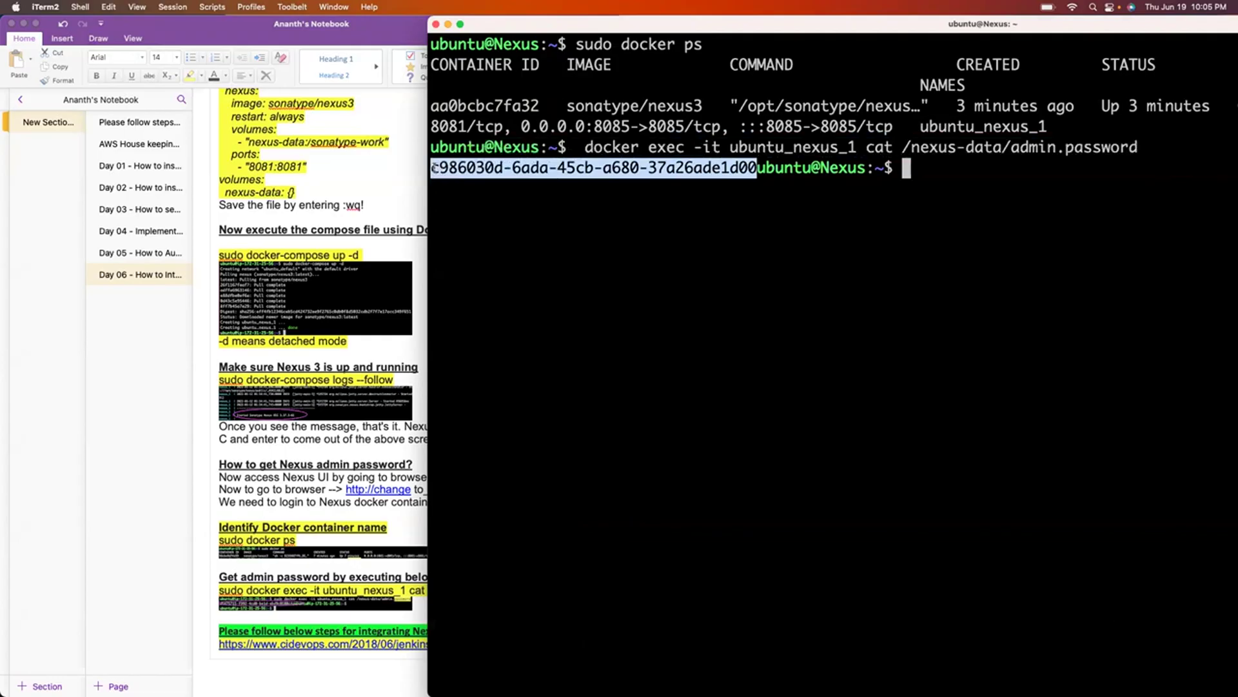
Paste the copied admin password into the Nexus sign-in Password field in Chrome.
key("super+Tab")
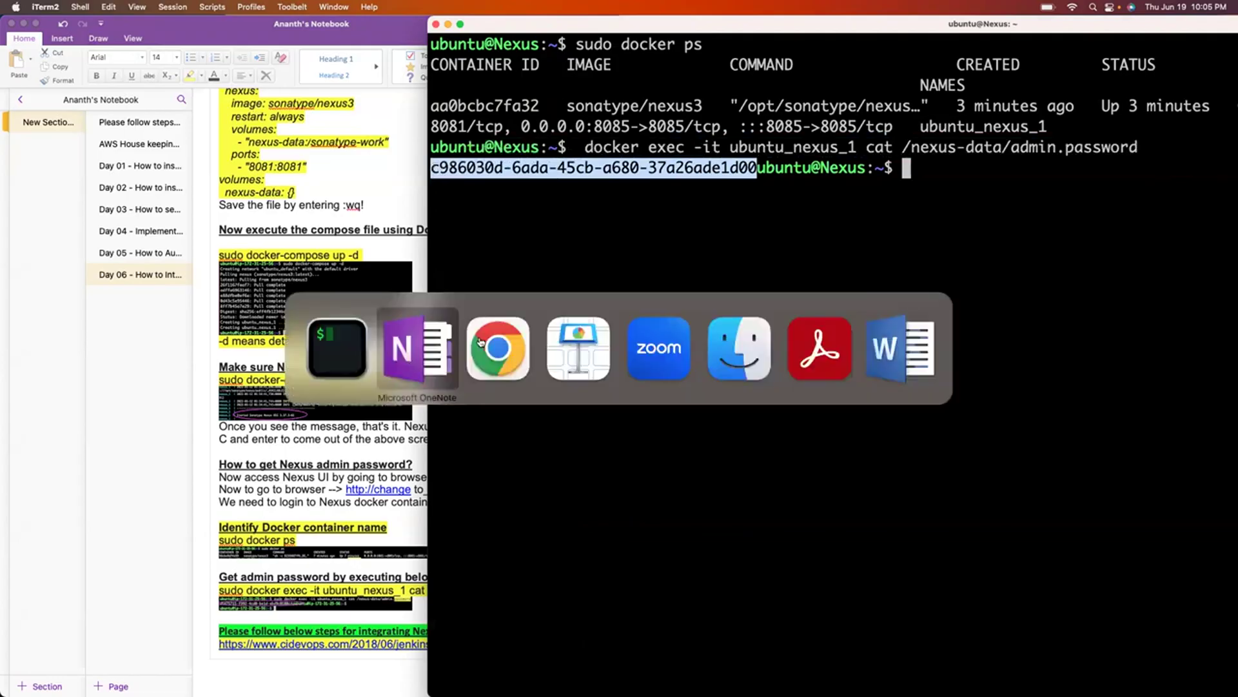
left_click(694, 246)
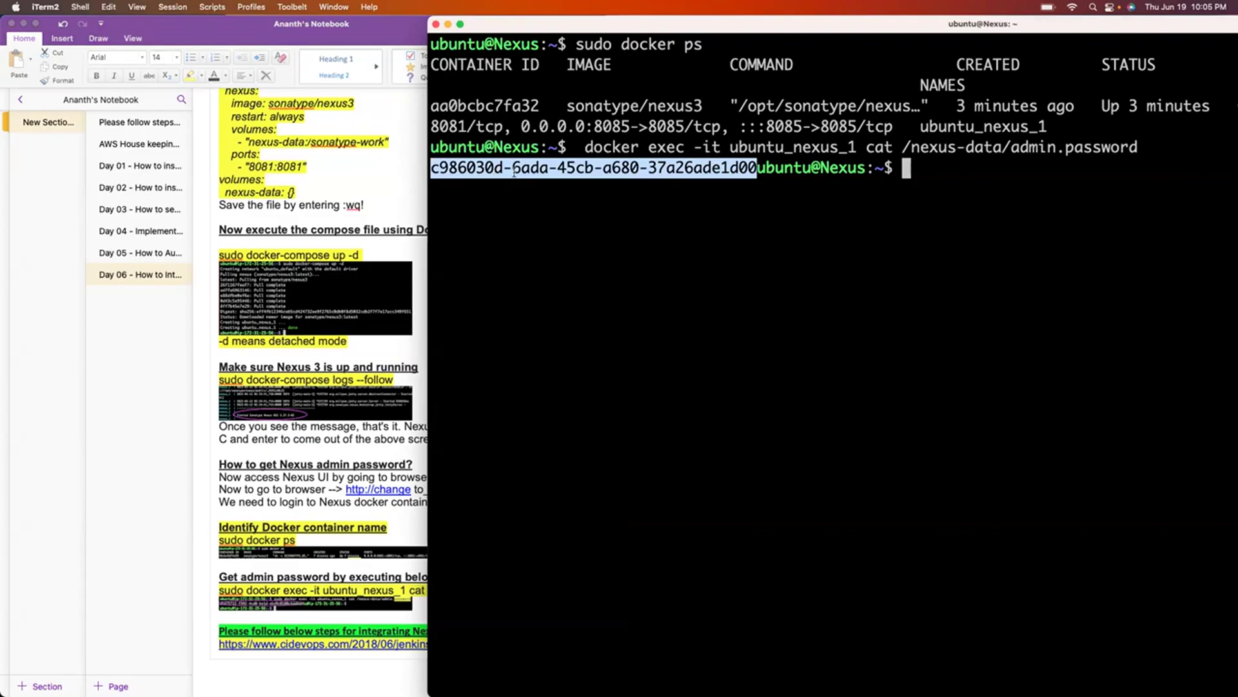
key("super+Tab")
key("Tab")
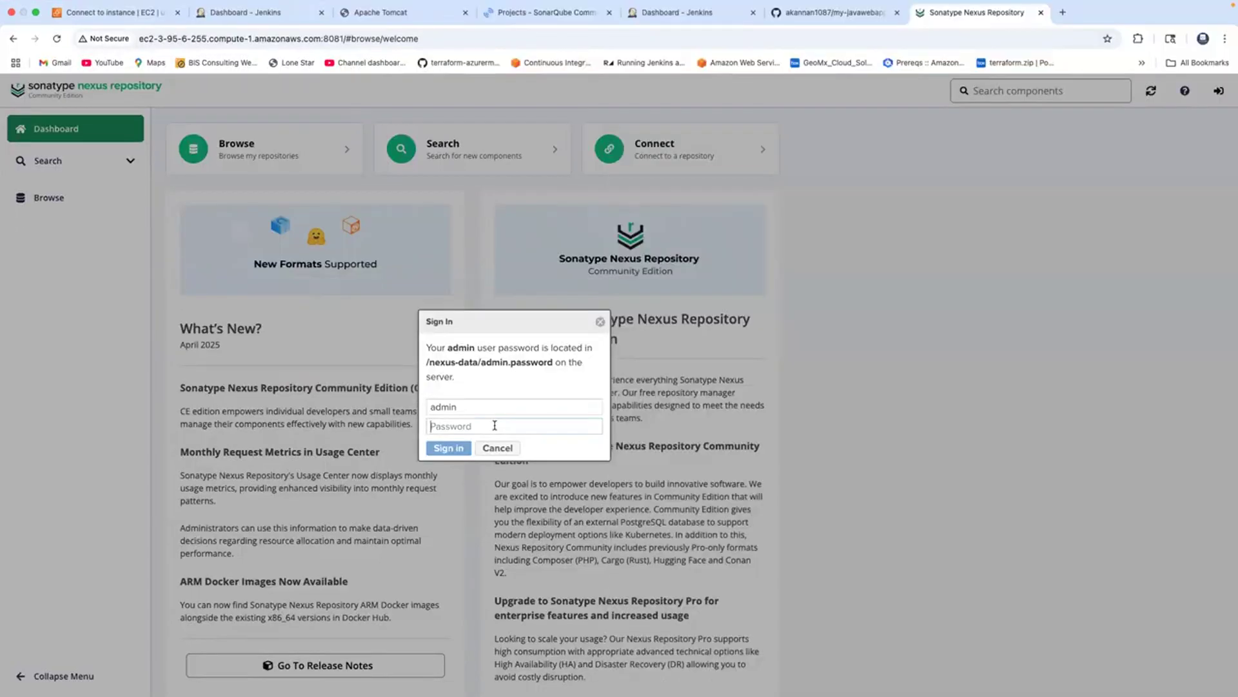
left_click(495, 425)
key("super+v")
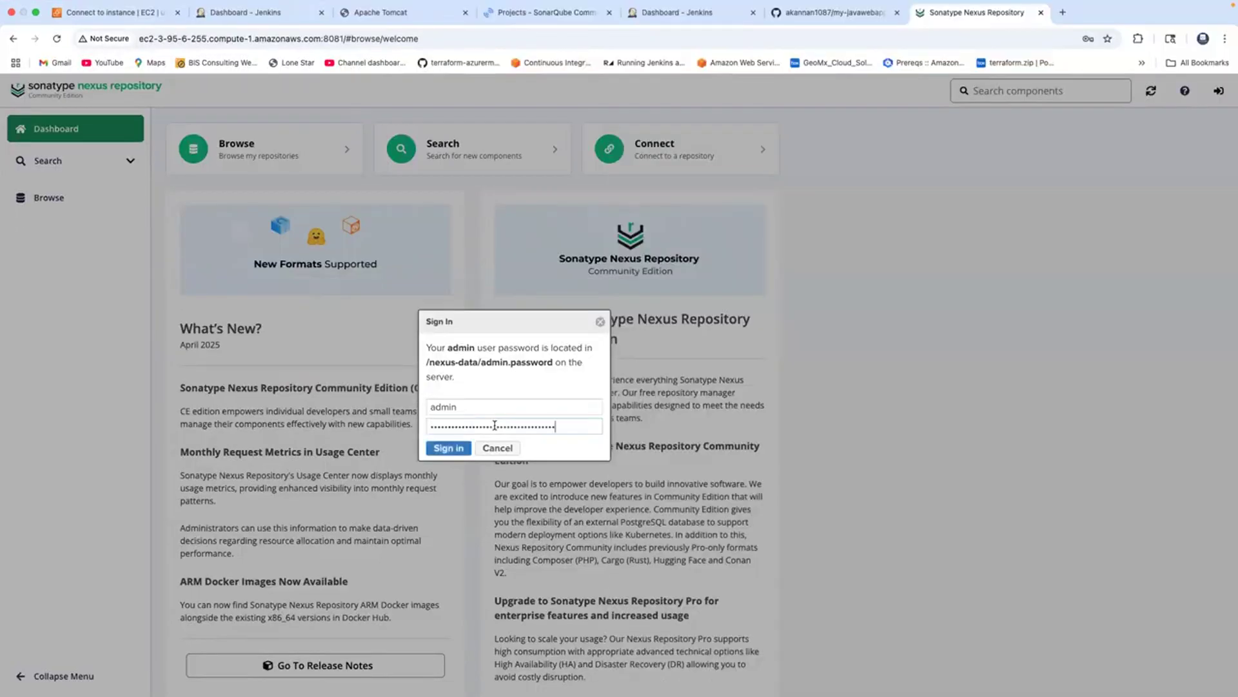
Sign in to Nexus as admin and set a new admin password.
left_click(449, 448)
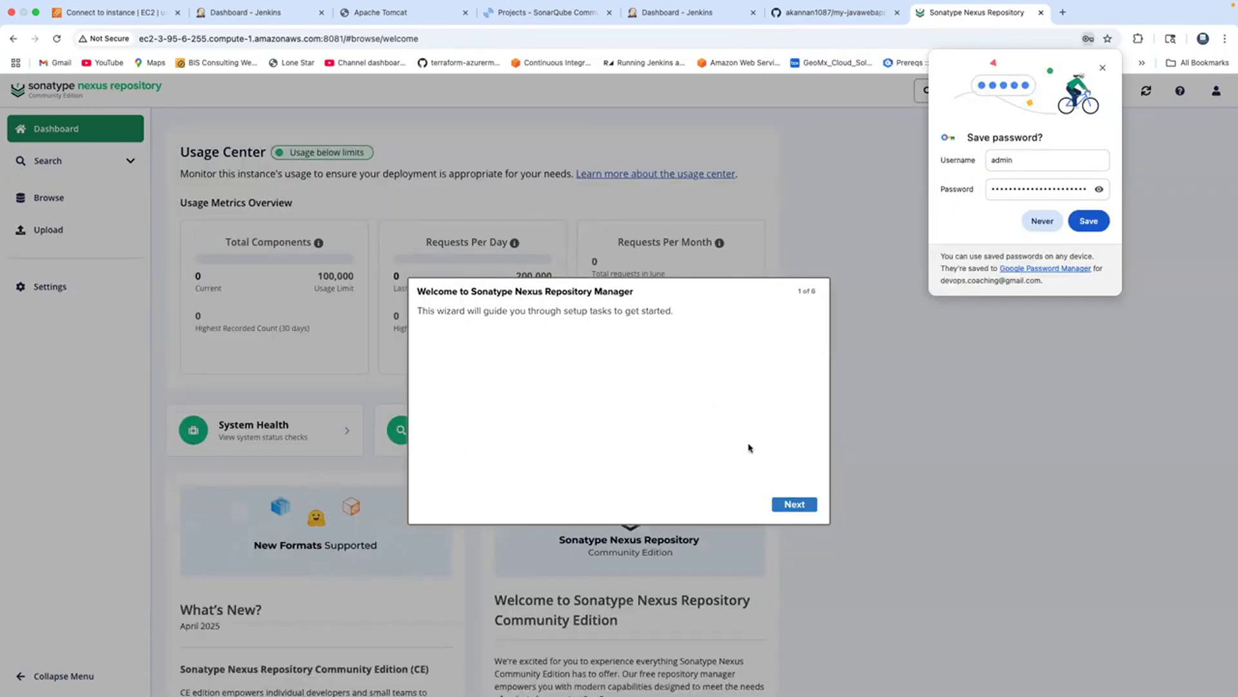
left_click(809, 509)
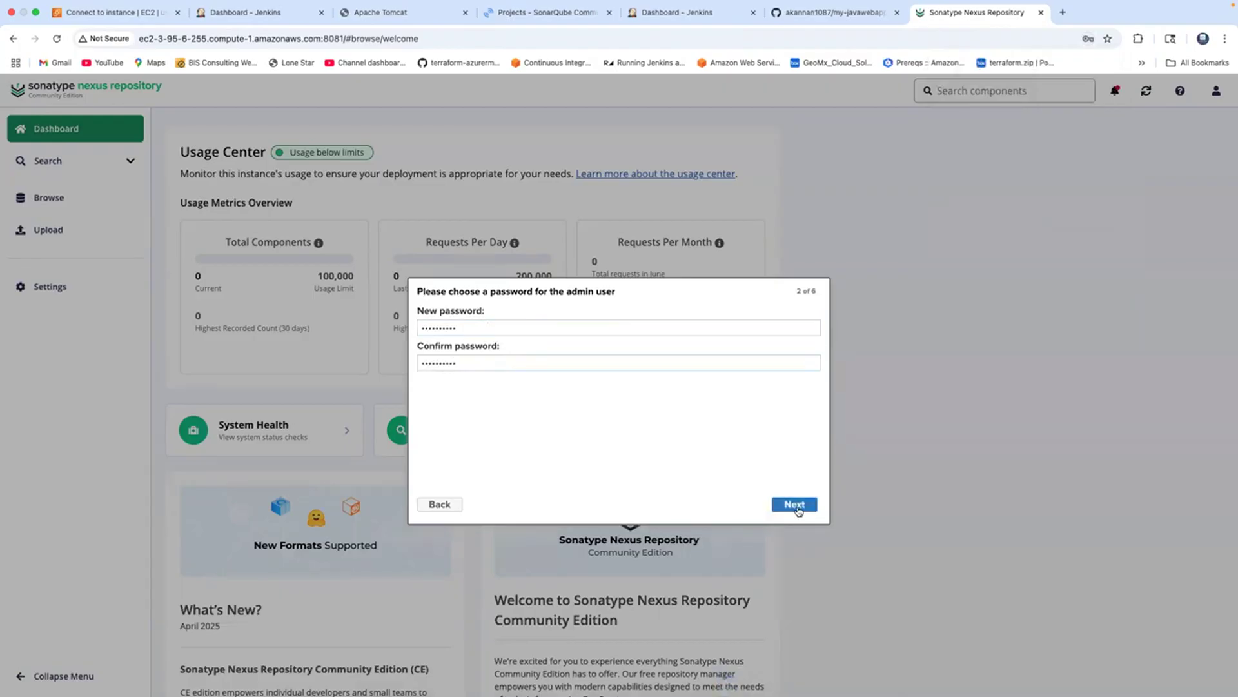
left_click(799, 511)
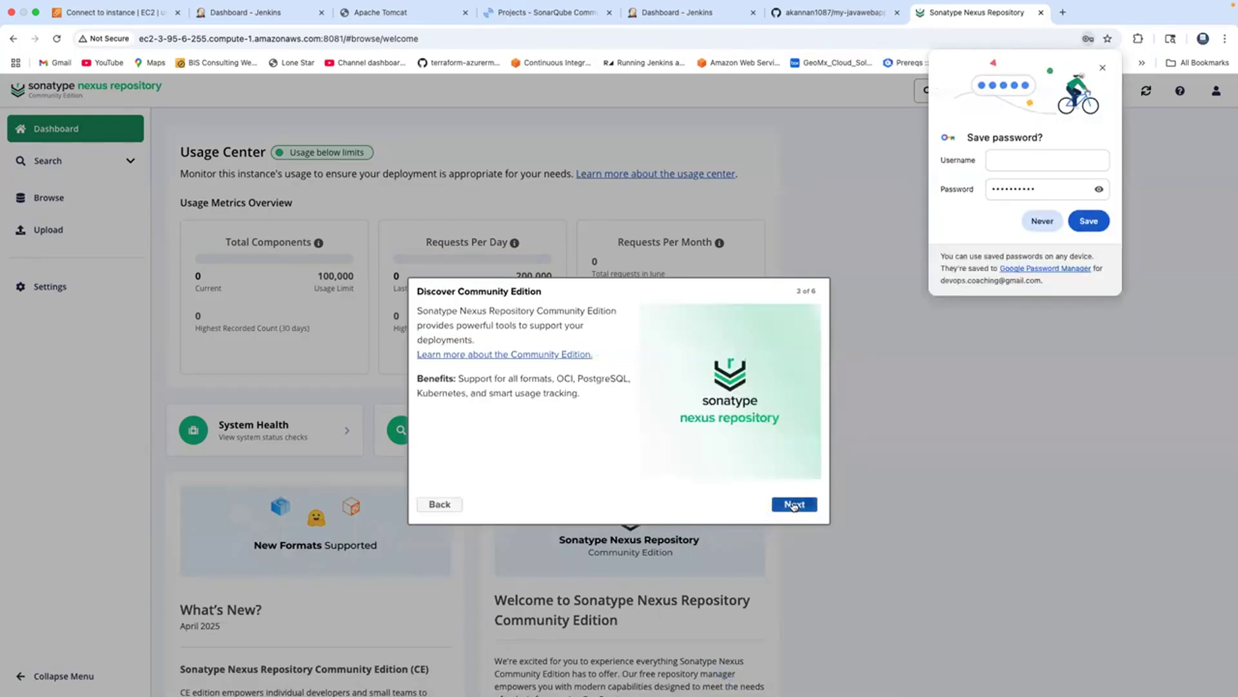
Accept the EULA, disable anonymous access and finish the Nexus setup wizard.
left_click(794, 506)
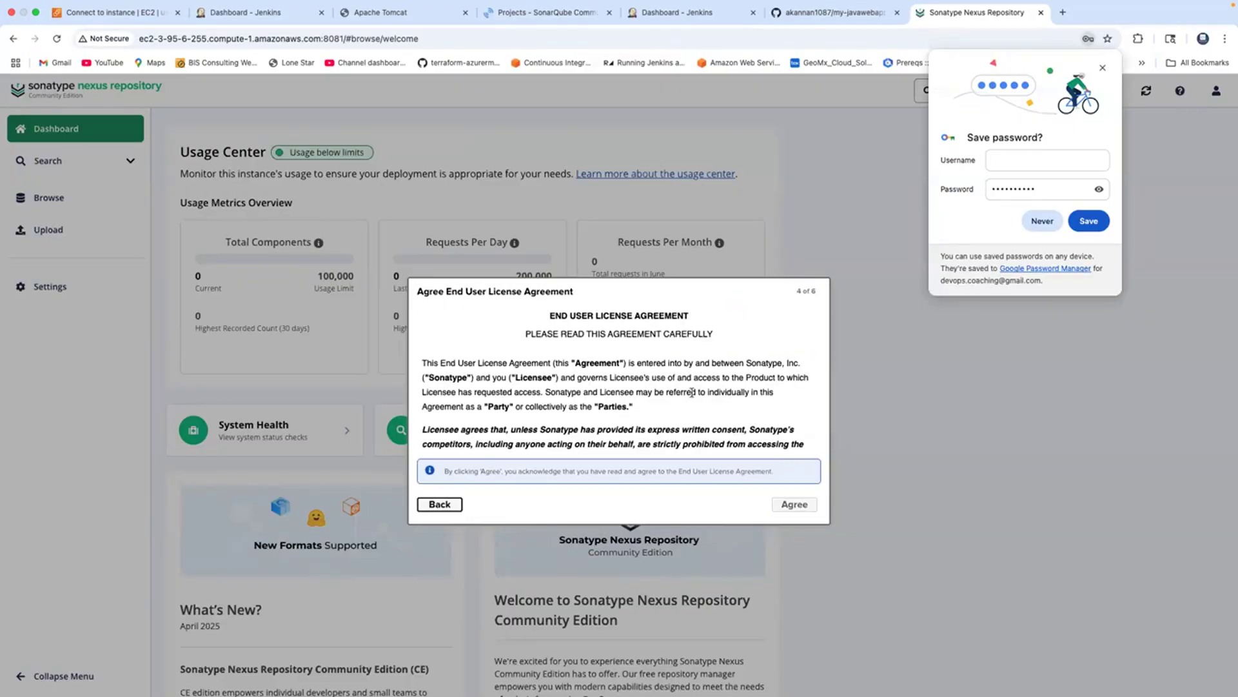
scroll(769, 431, "down", 15)
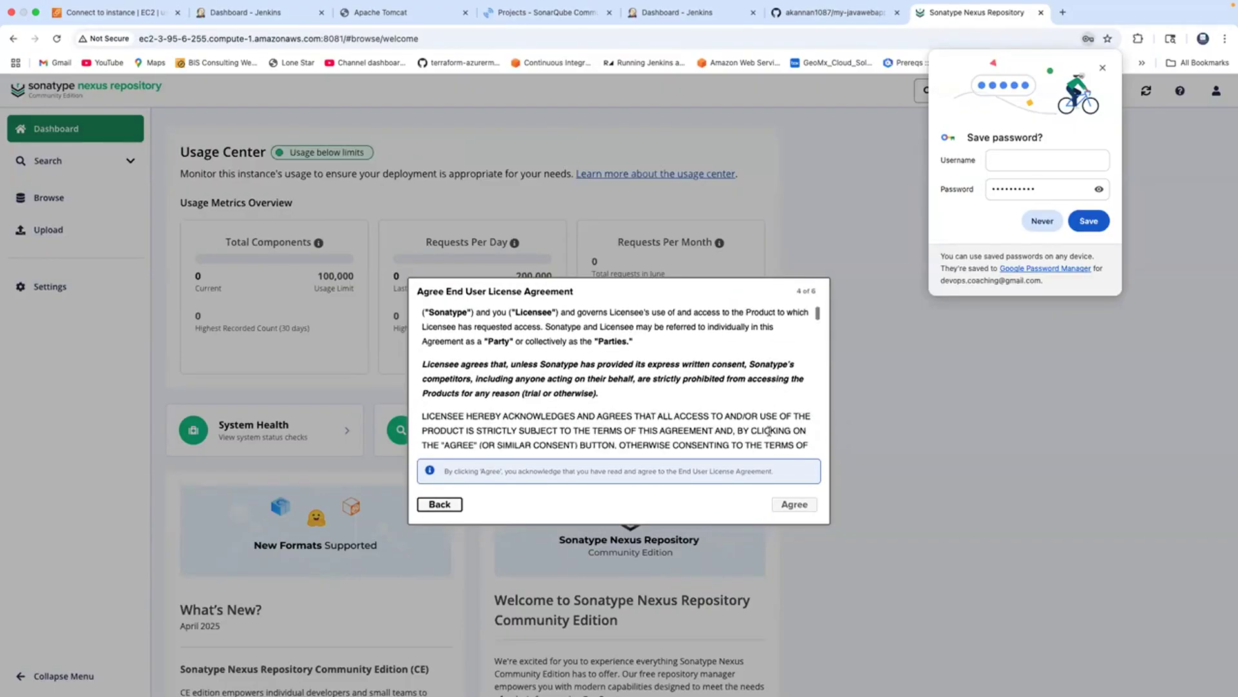
scroll(737, 409, "down", 15)
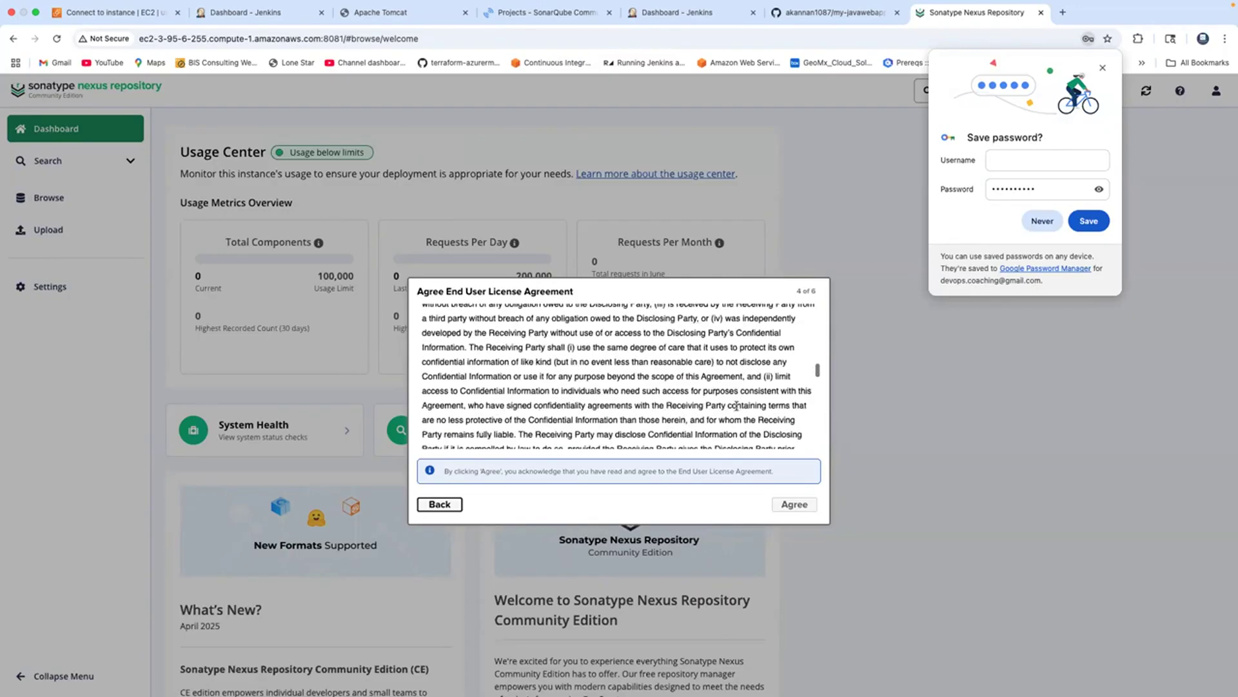
left_click(791, 507)
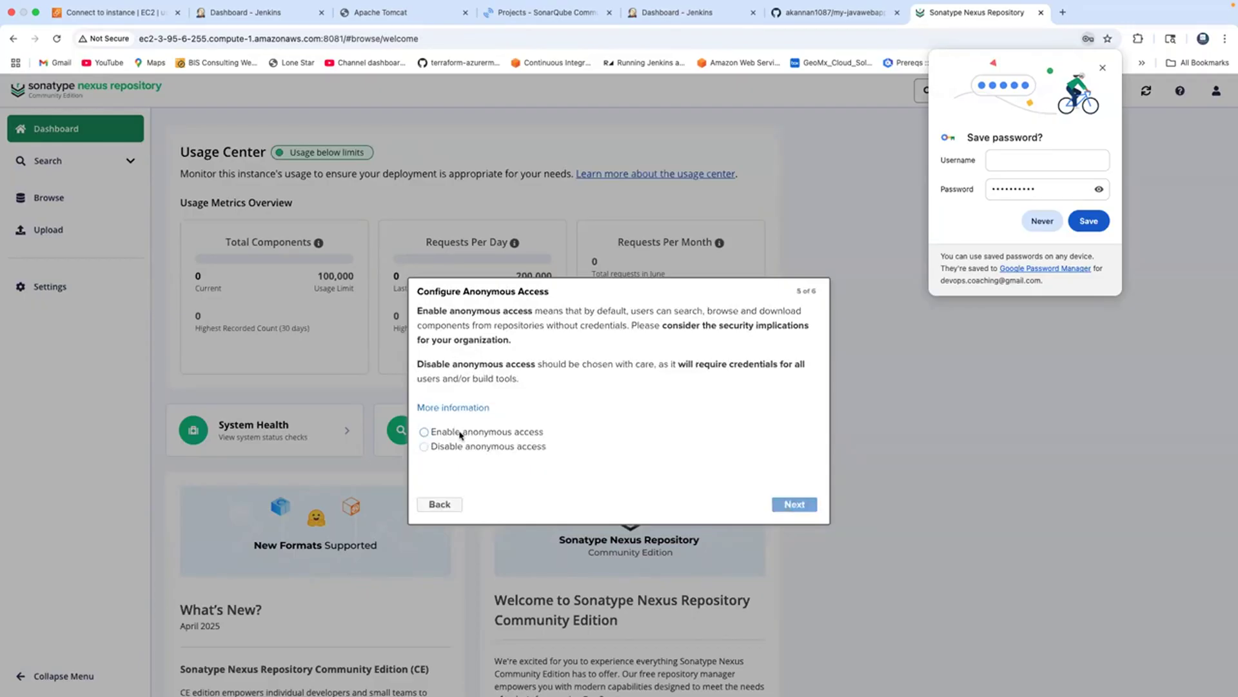
left_click(424, 447)
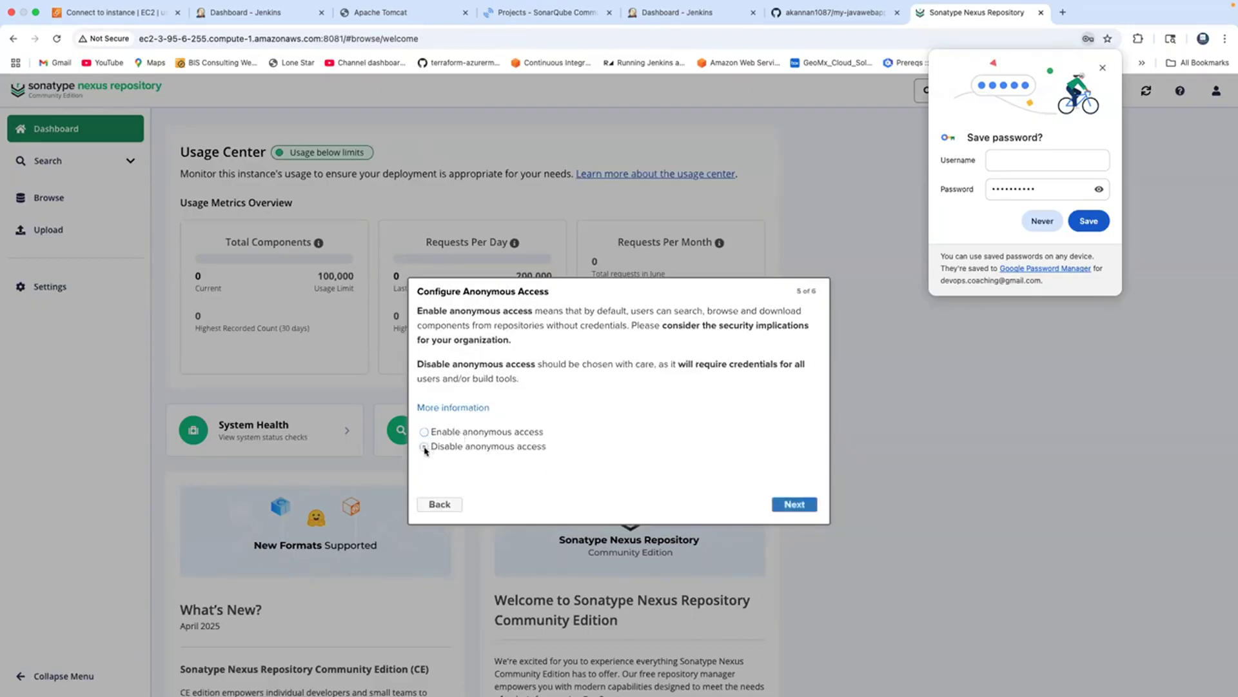
left_click(792, 507)
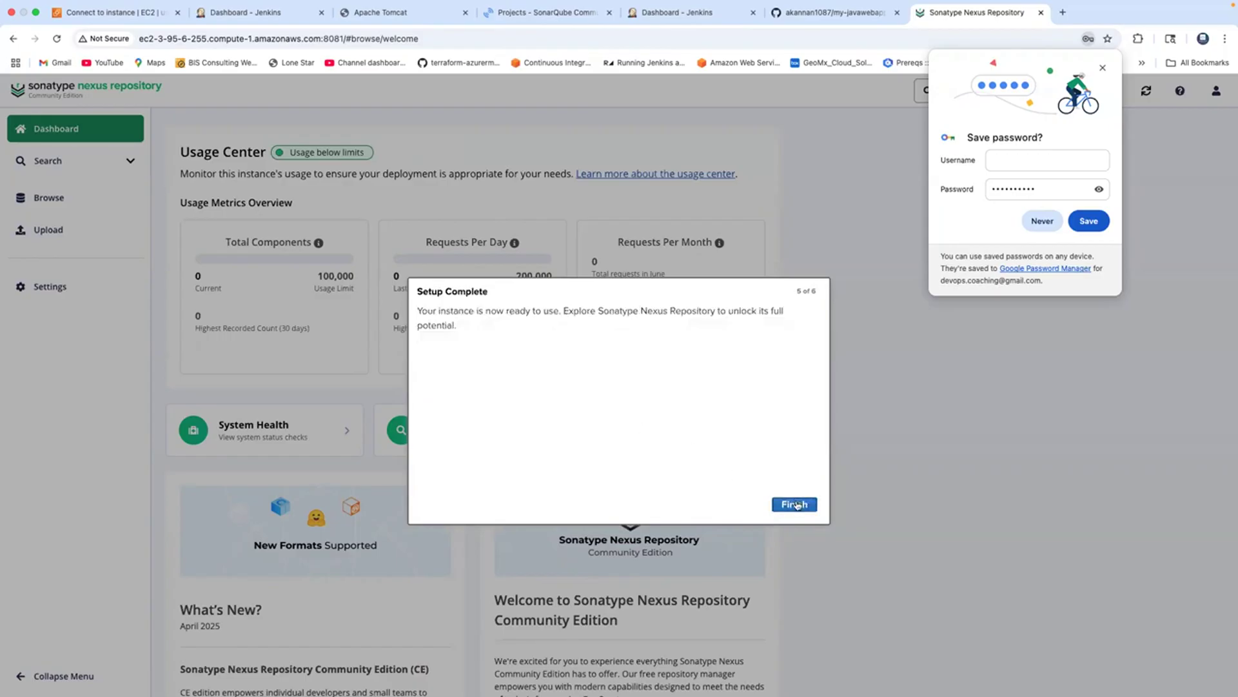
left_click(797, 505)
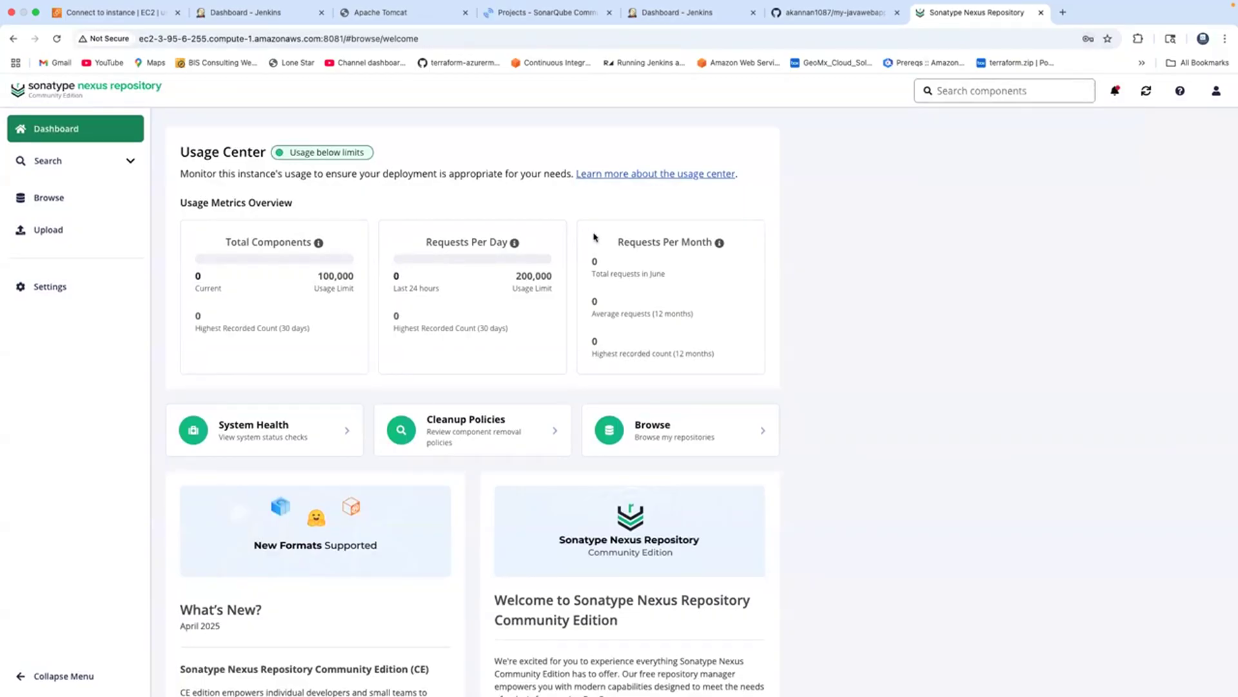
Enlarge the Nexus page, browse its maven and nuget repositories, then switch to the Jenkins tab.
key("super+plus")
key("super+plus")
key("super+plus")
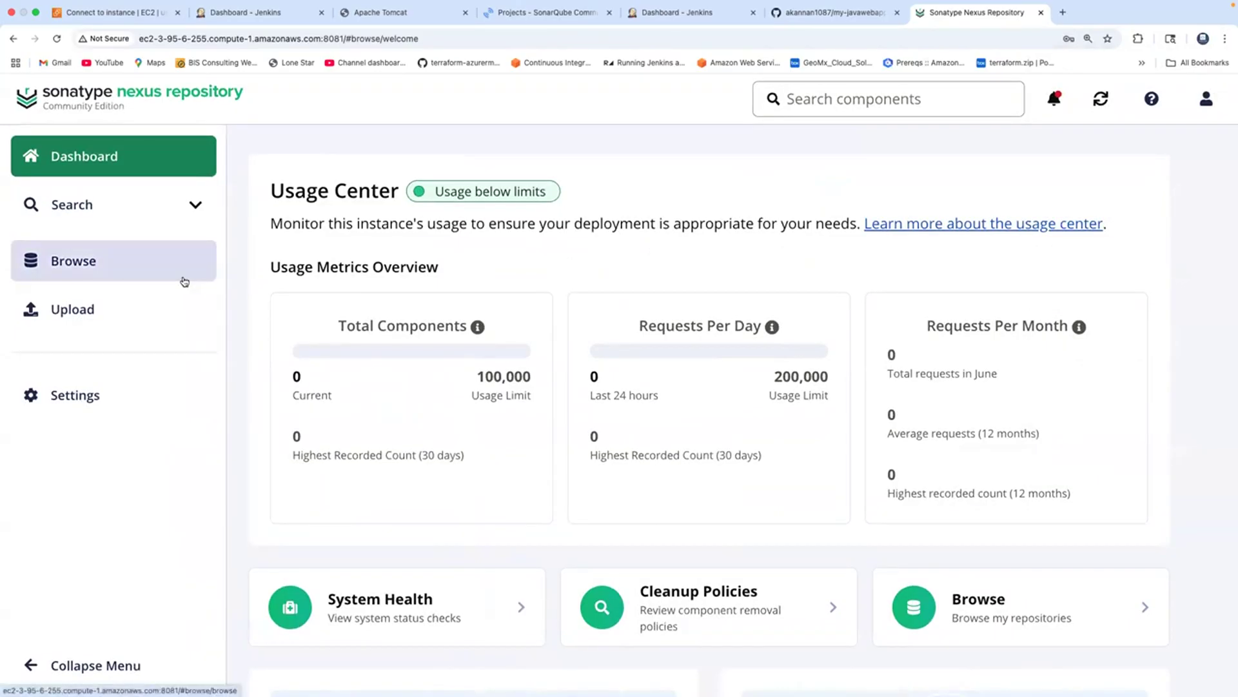
left_click(62, 267)
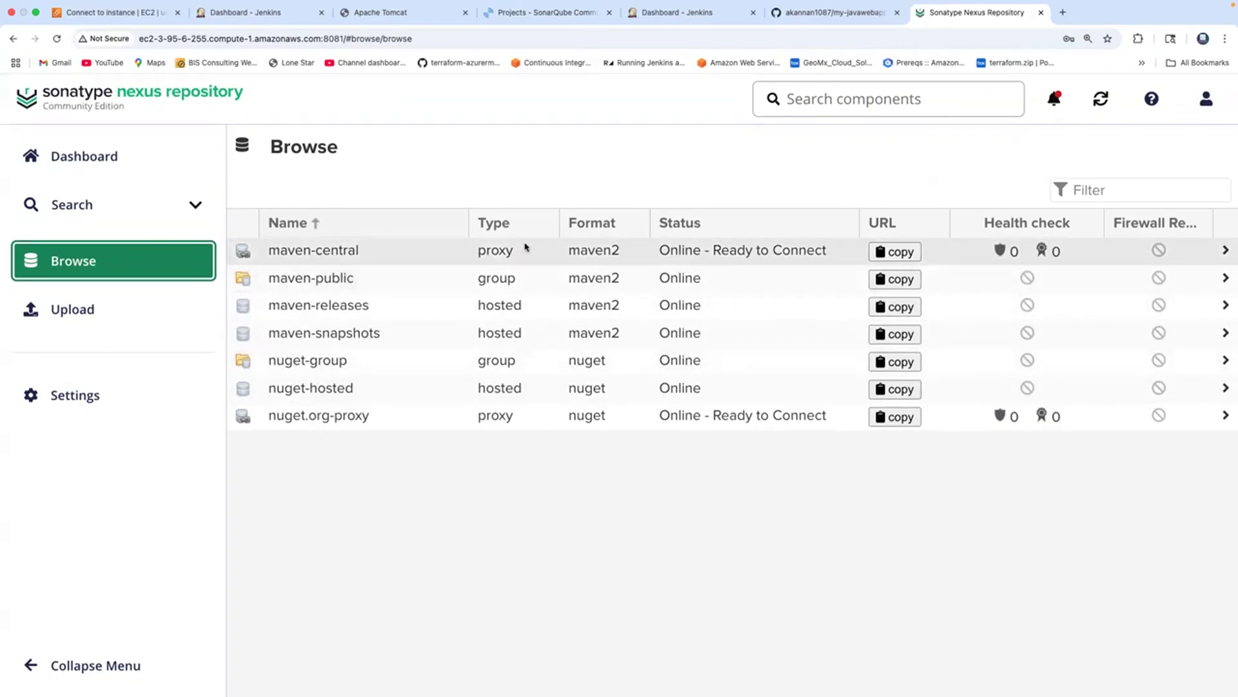
left_click(676, 14)
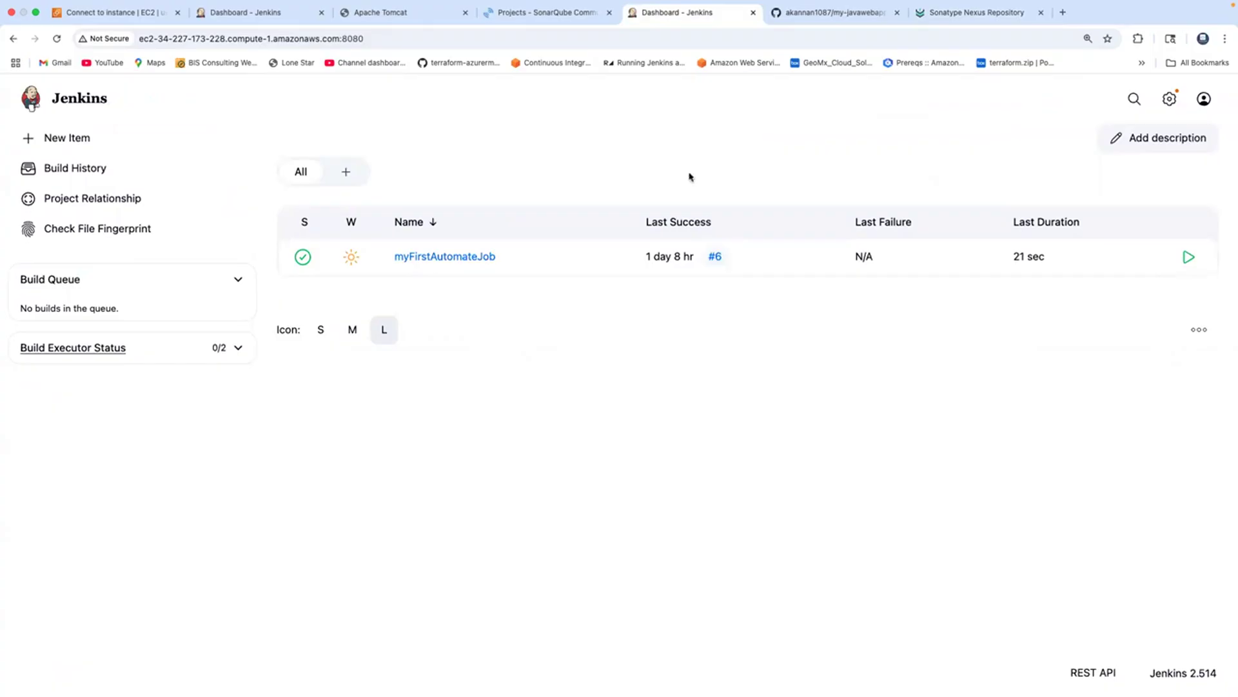
Install the Nexus Artifact Uploader 2.14 plugin from Available plugins and return to the dashboard.
left_click(1171, 101)
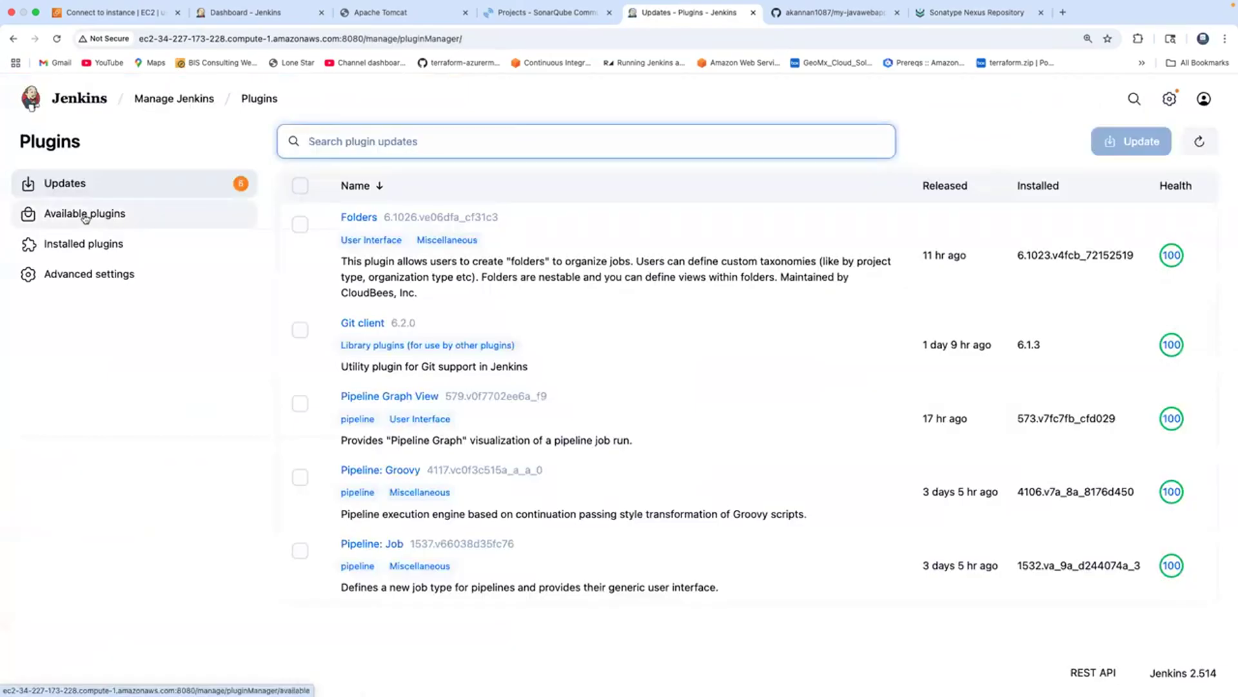
left_click(83, 213)
type("Nexus")
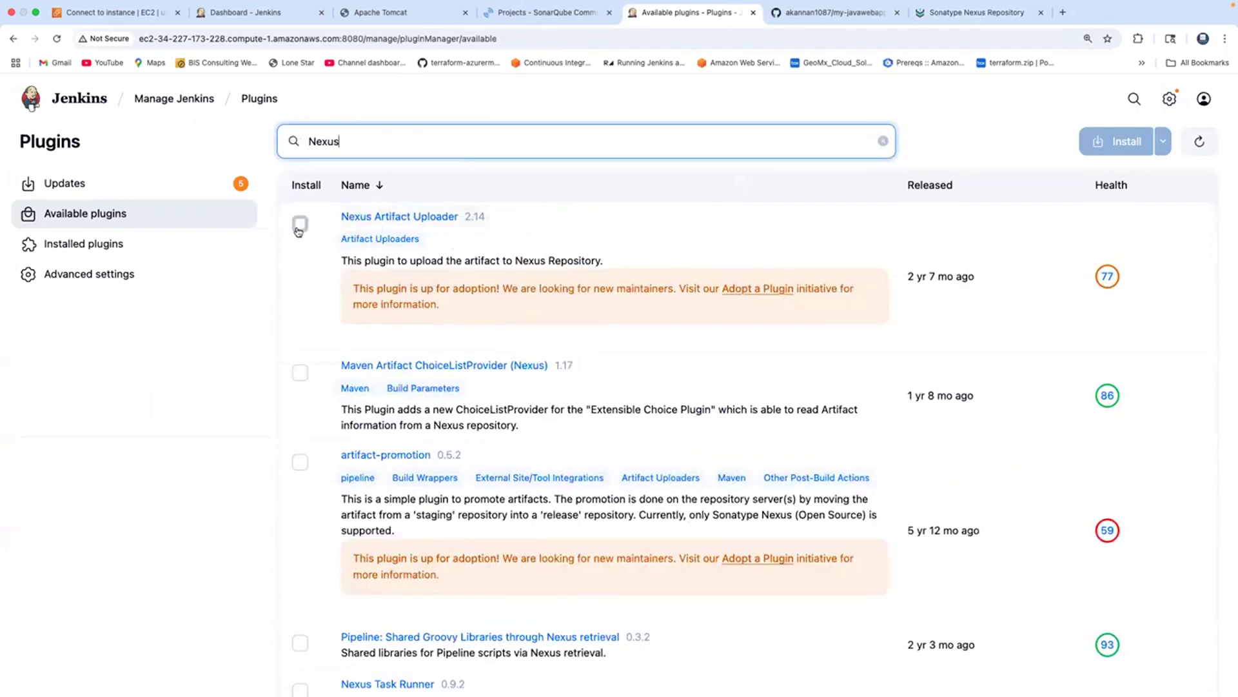
left_click(299, 226)
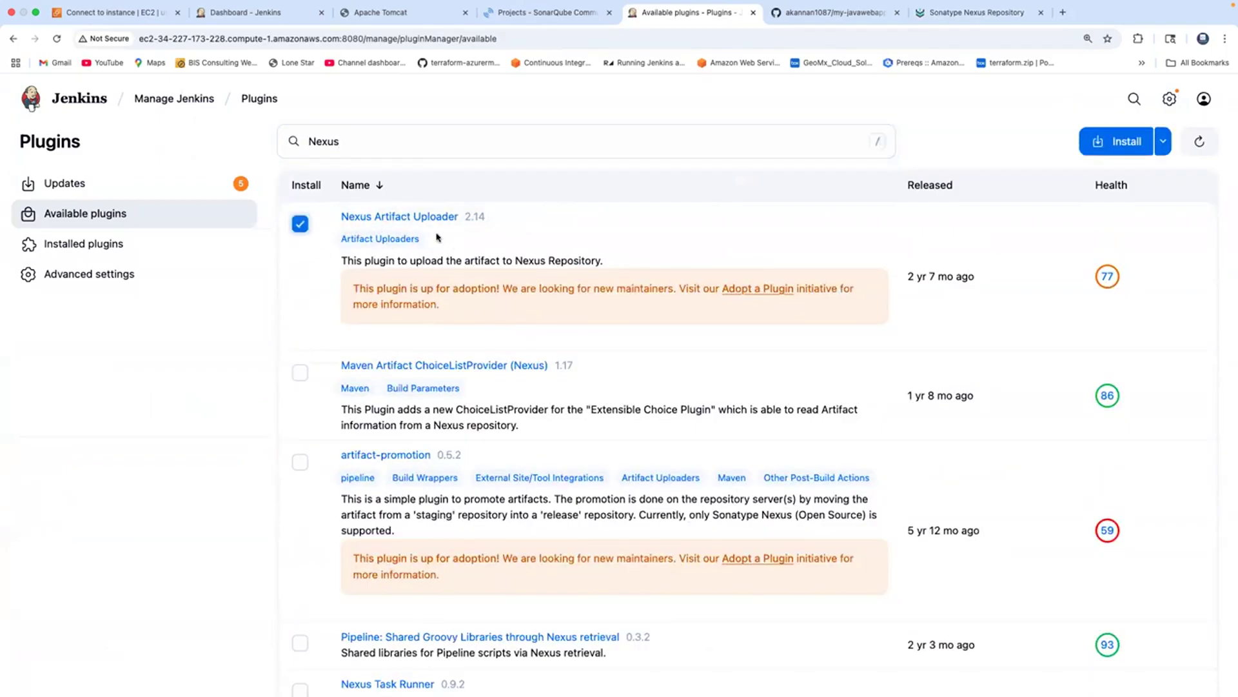
left_click(1121, 143)
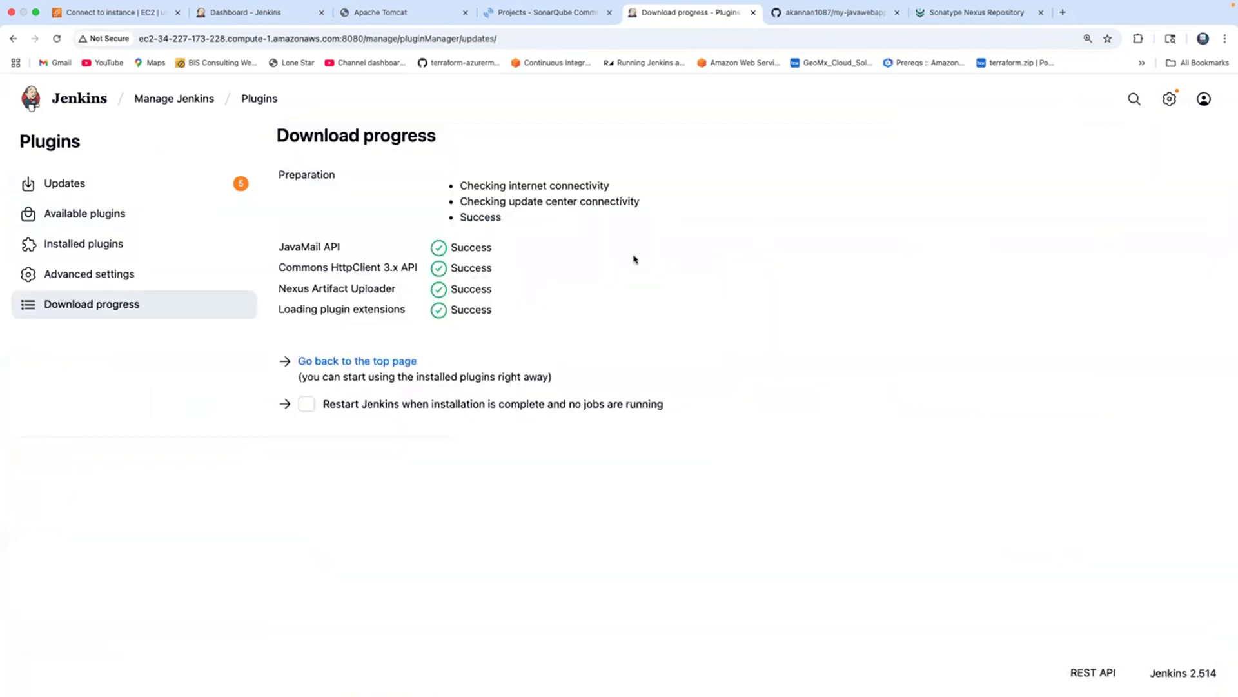
left_click(80, 100)
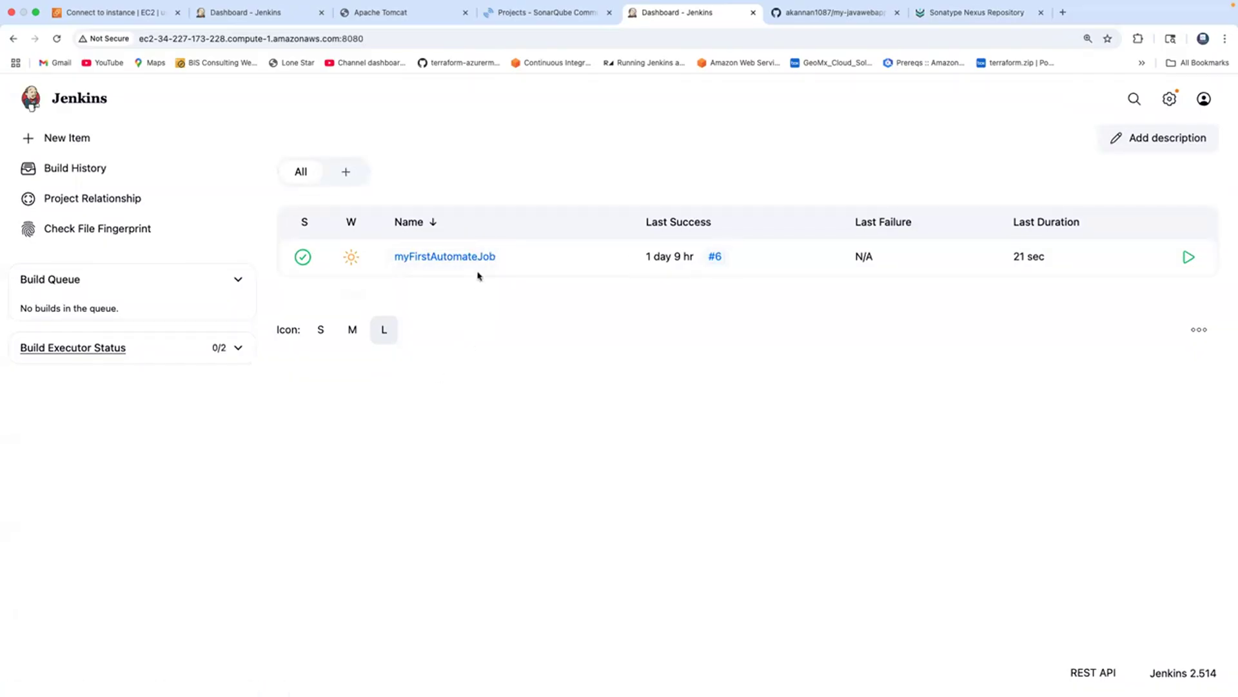
Add a Nexus artifact uploader build step in myFirstAutomateJob's Build Steps configuration.
left_click(439, 258)
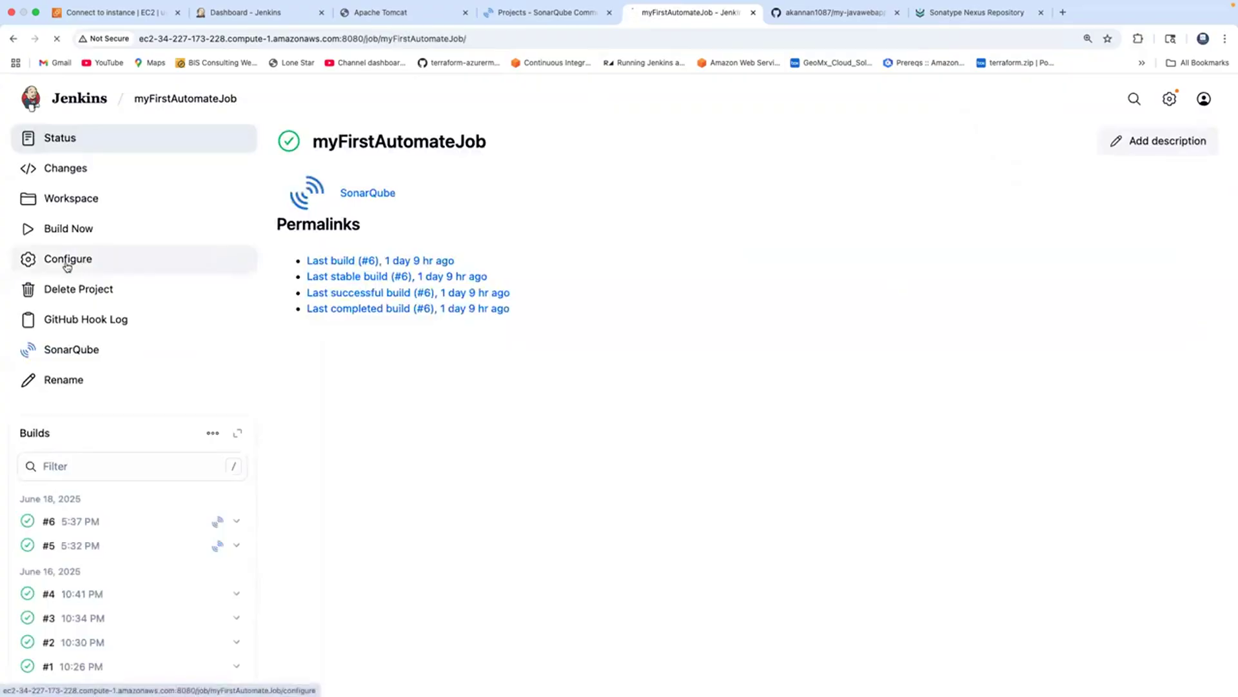
left_click(67, 266)
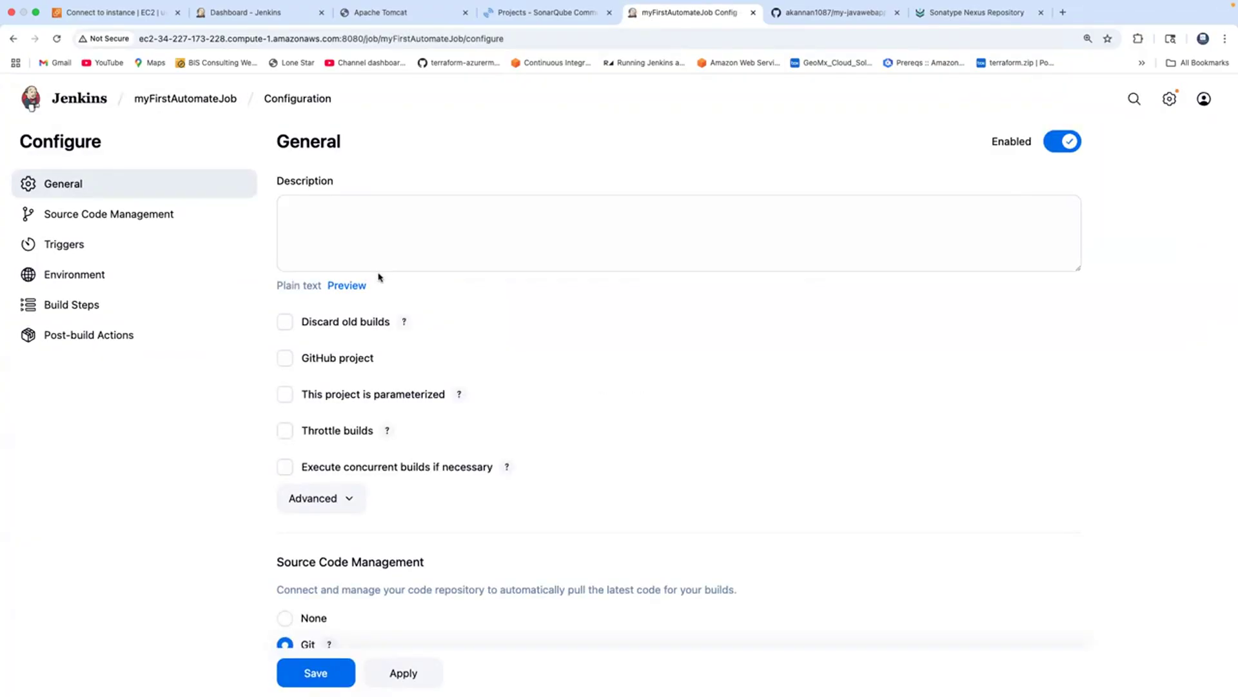
left_click(83, 308)
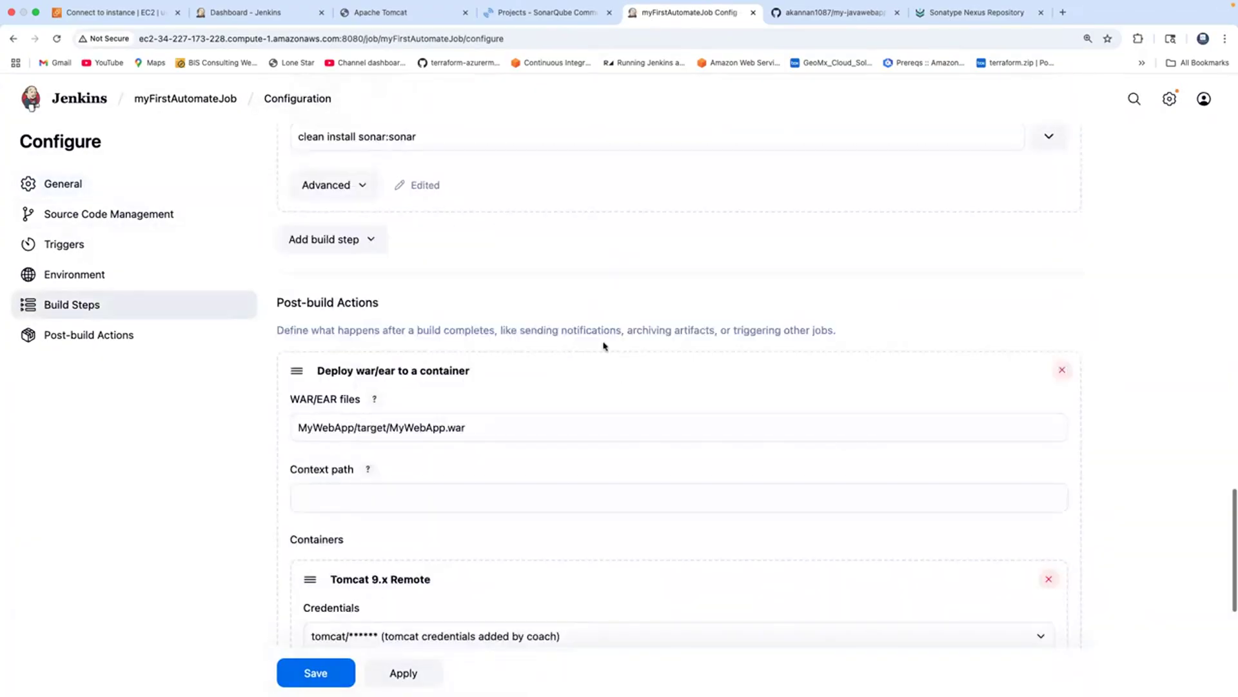
left_click(371, 241)
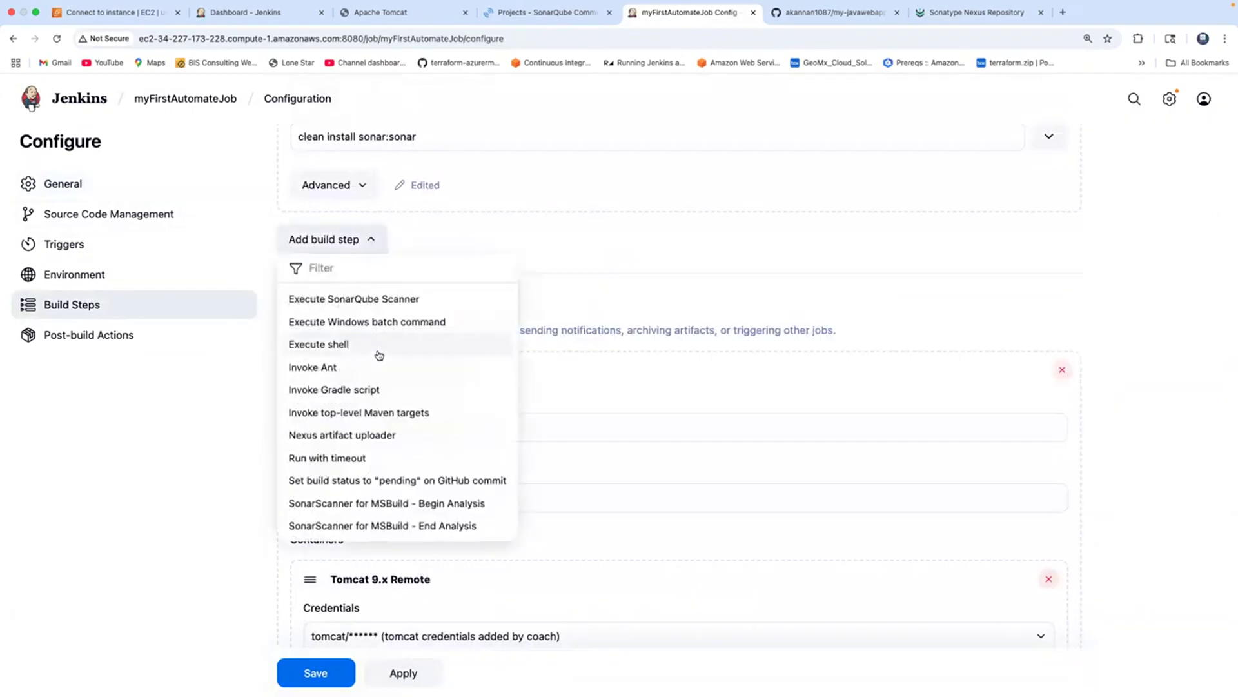
left_click(338, 436)
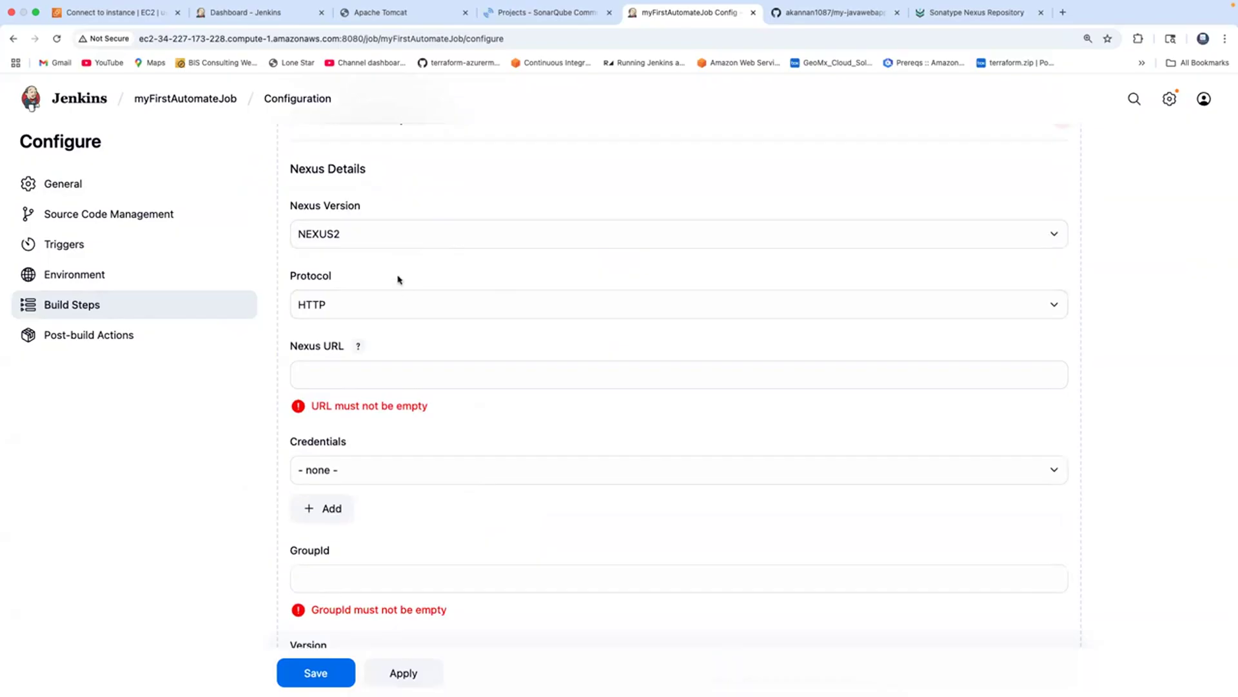
left_click(973, 13)
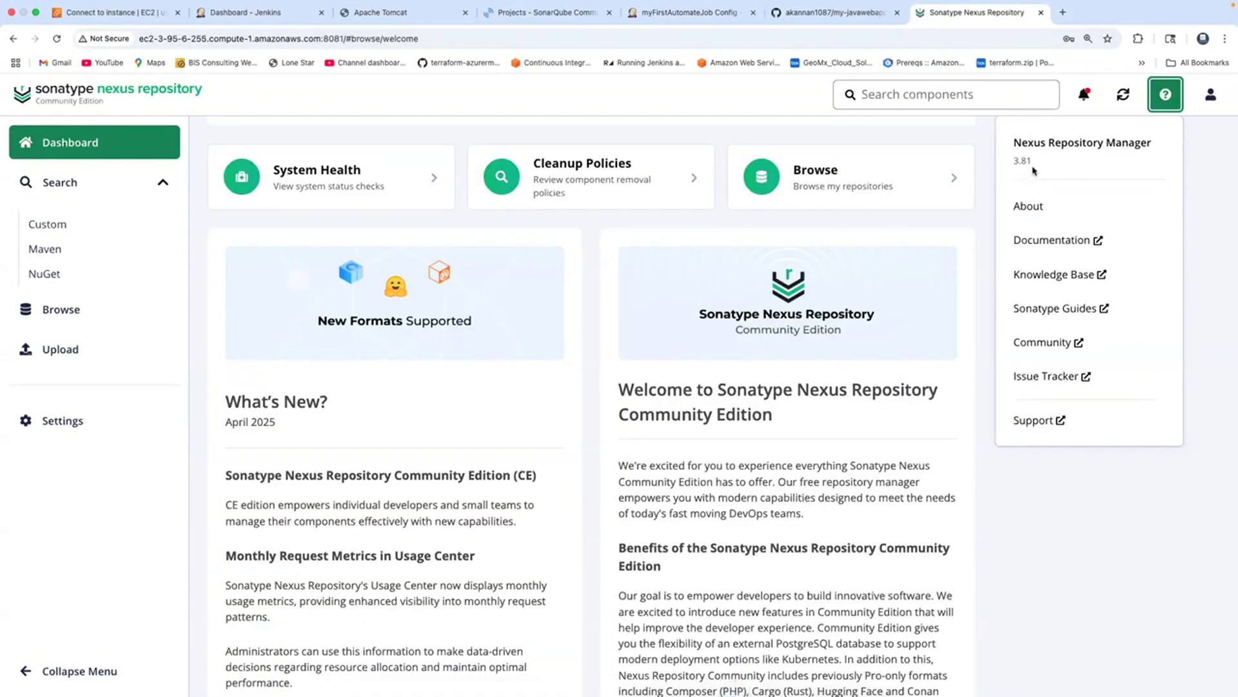
Set the Nexus Version to NEXUS3, matching the running Nexus 3.81 server.
left_click_drag(1016, 160, 1030, 162)
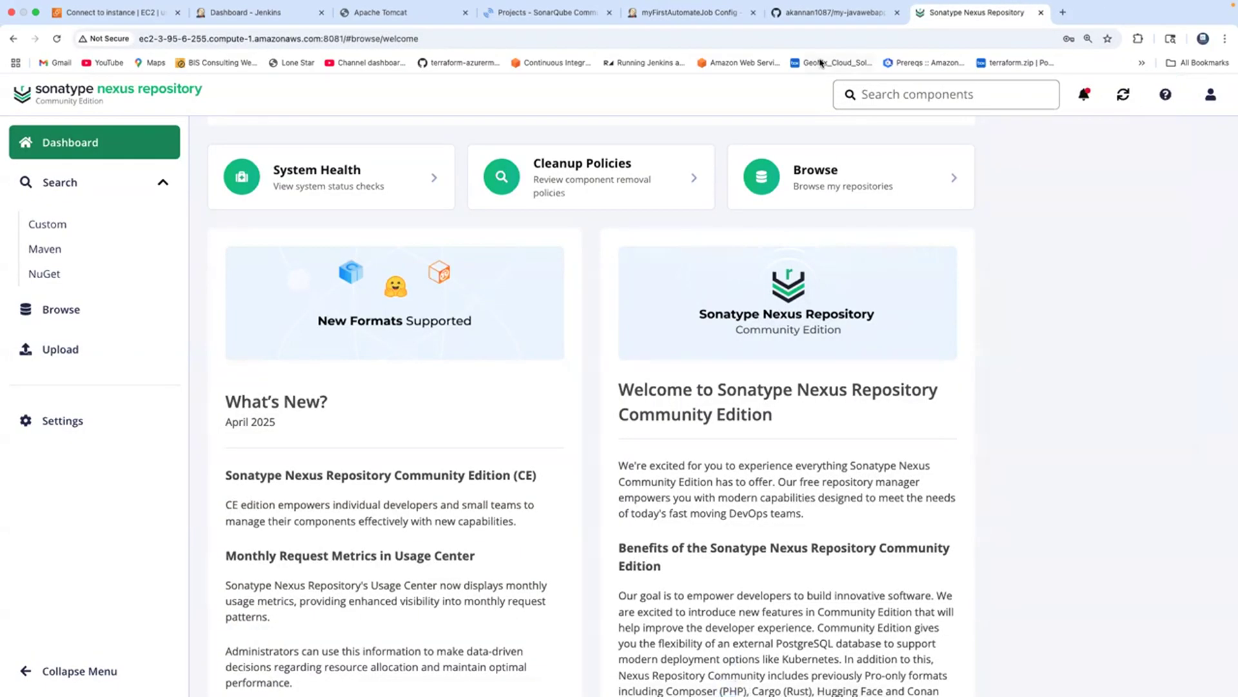
left_click(701, 15)
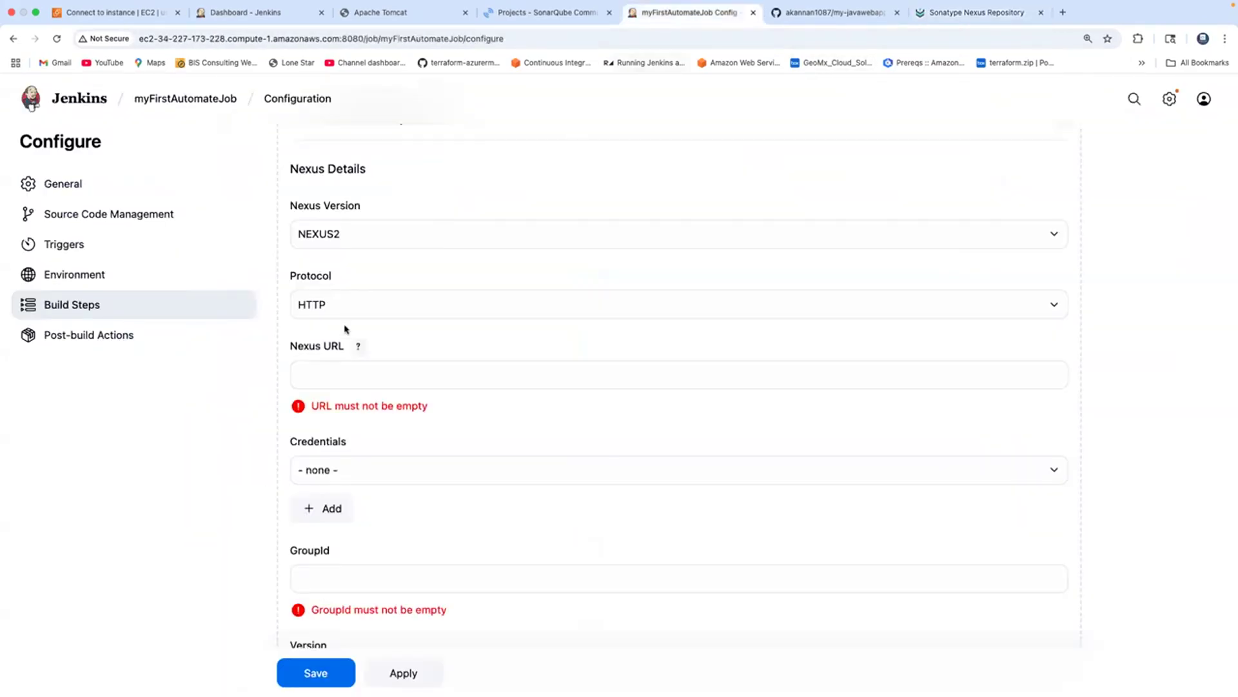
left_click(353, 237)
left_click(346, 253)
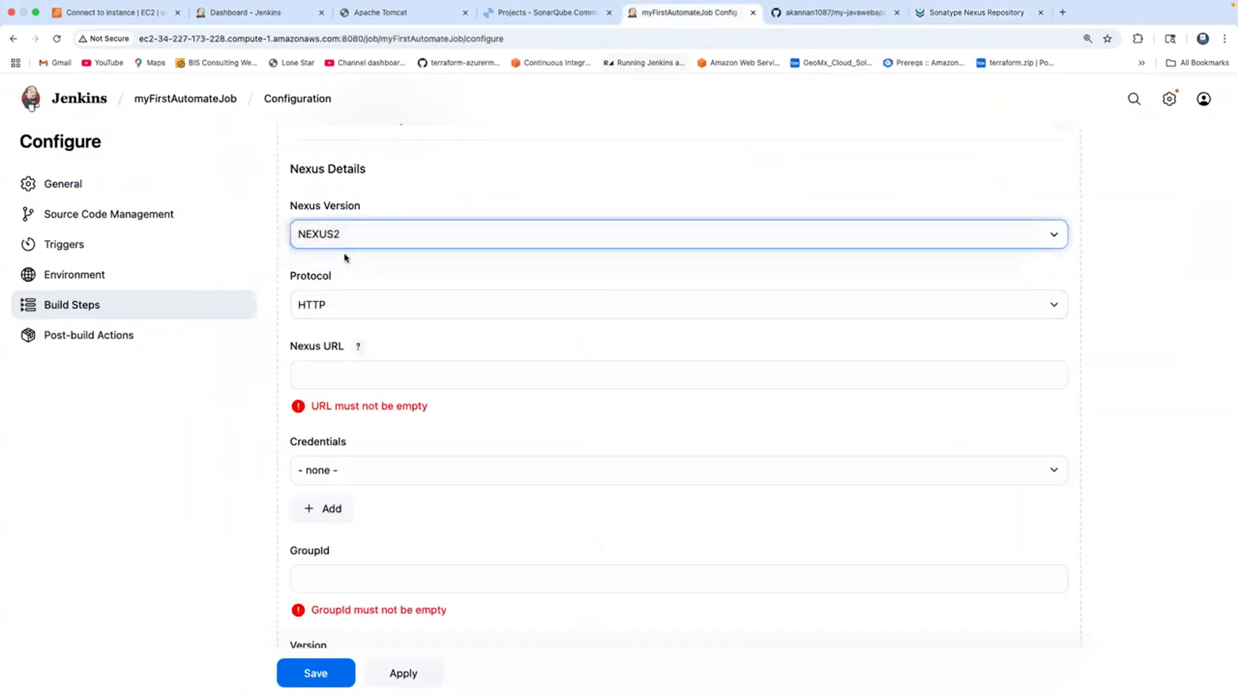
left_click(329, 371)
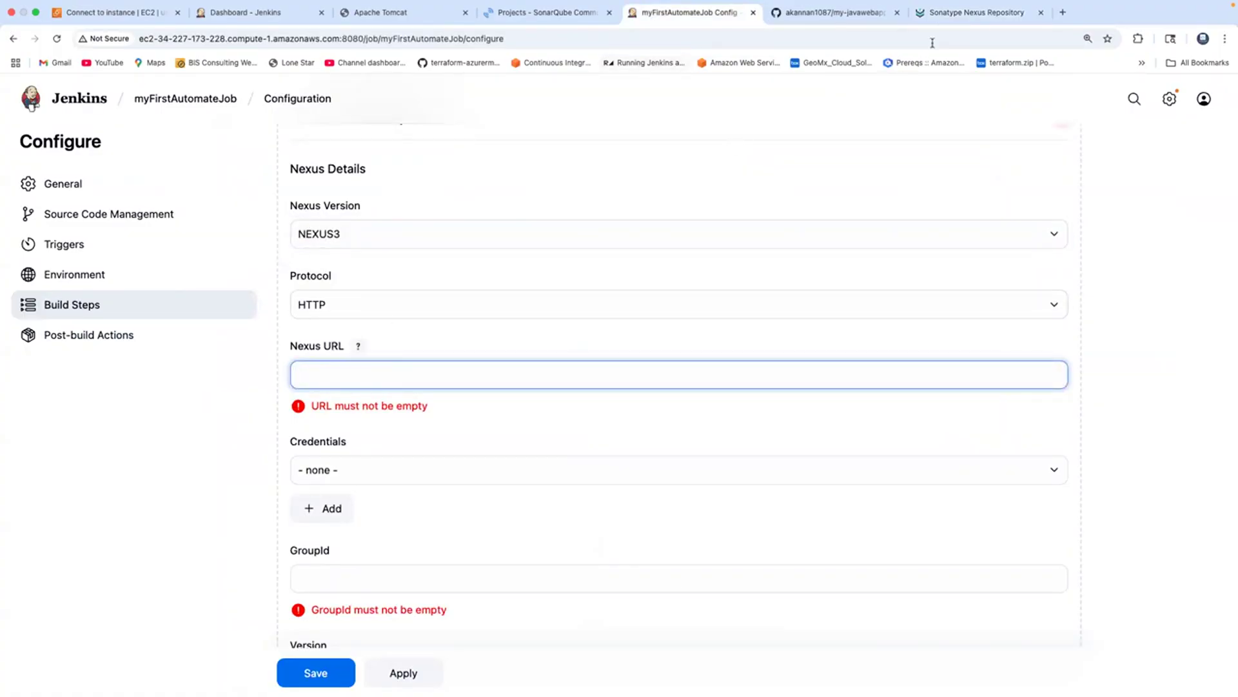
left_click(940, 16)
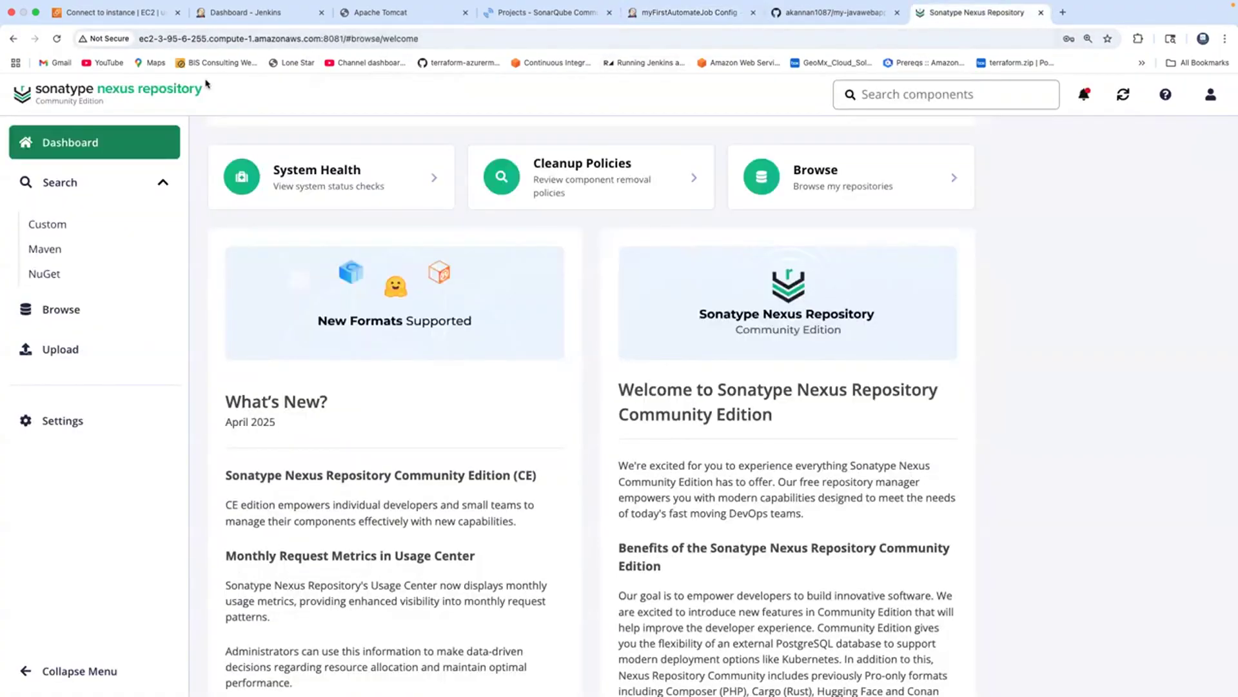
left_click(84, 141)
left_click(311, 46)
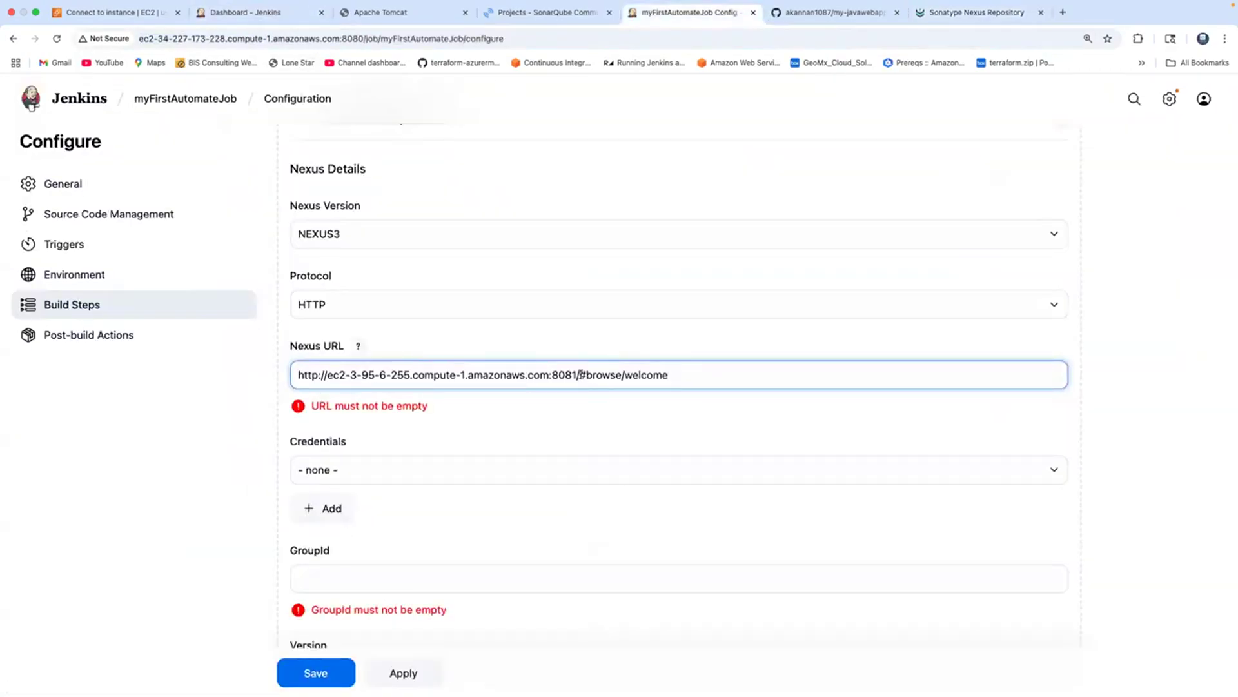
left_click_drag(577, 374, 672, 375)
key("BackSpace")
left_click_drag(327, 374, 245, 377)
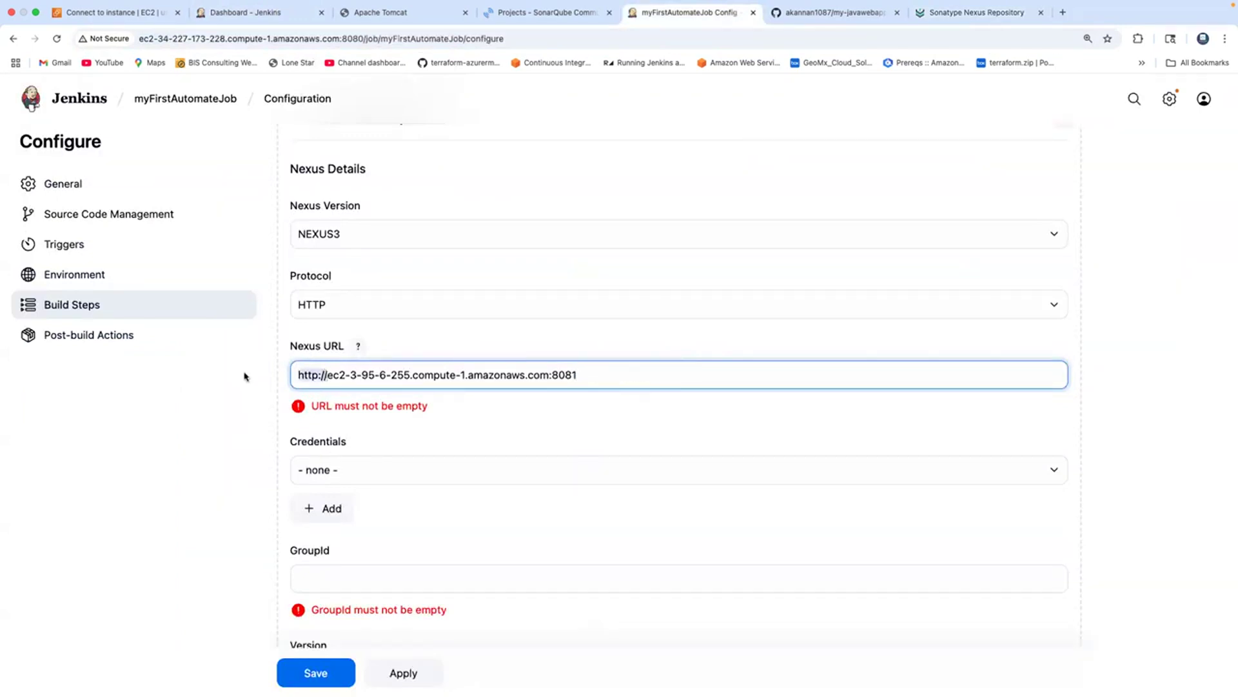
key("BackSpace")
left_click(478, 421)
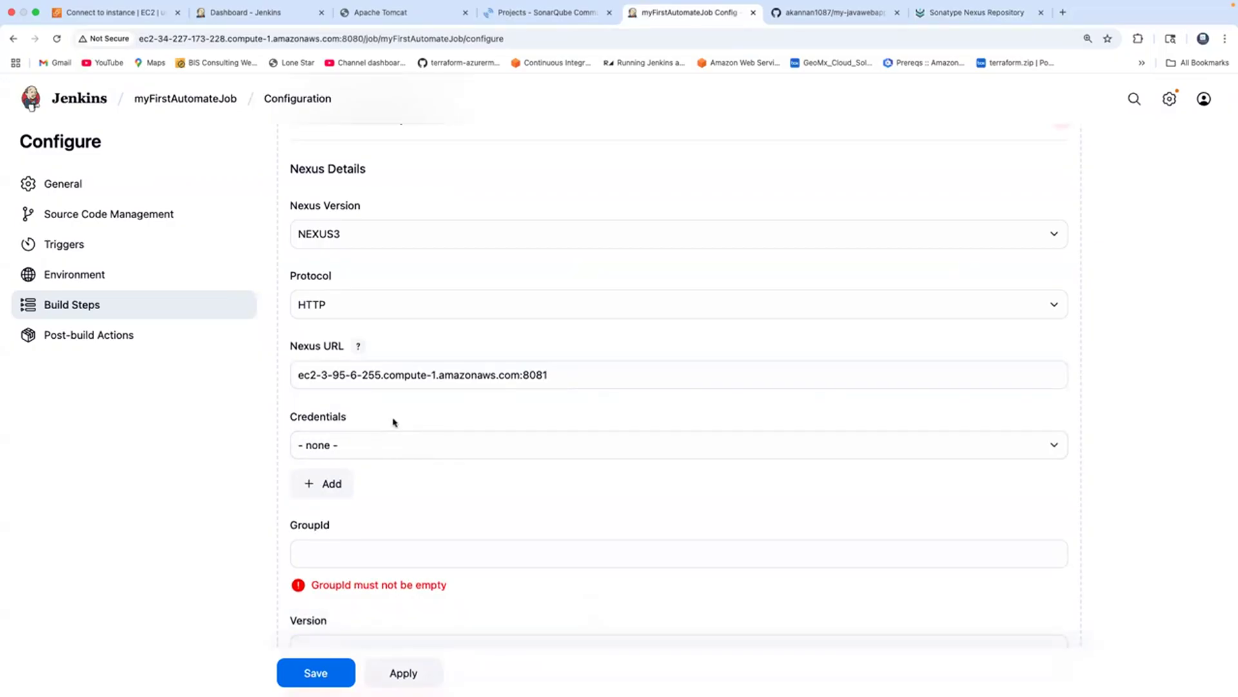
left_click(335, 484)
Create a Jenkins credential with username admin and the Nexus password, then select nexus admin credentials.
left_click(332, 516)
left_click(274, 449)
type("admin")
key("Tab")
key("Tab")
type("admin")
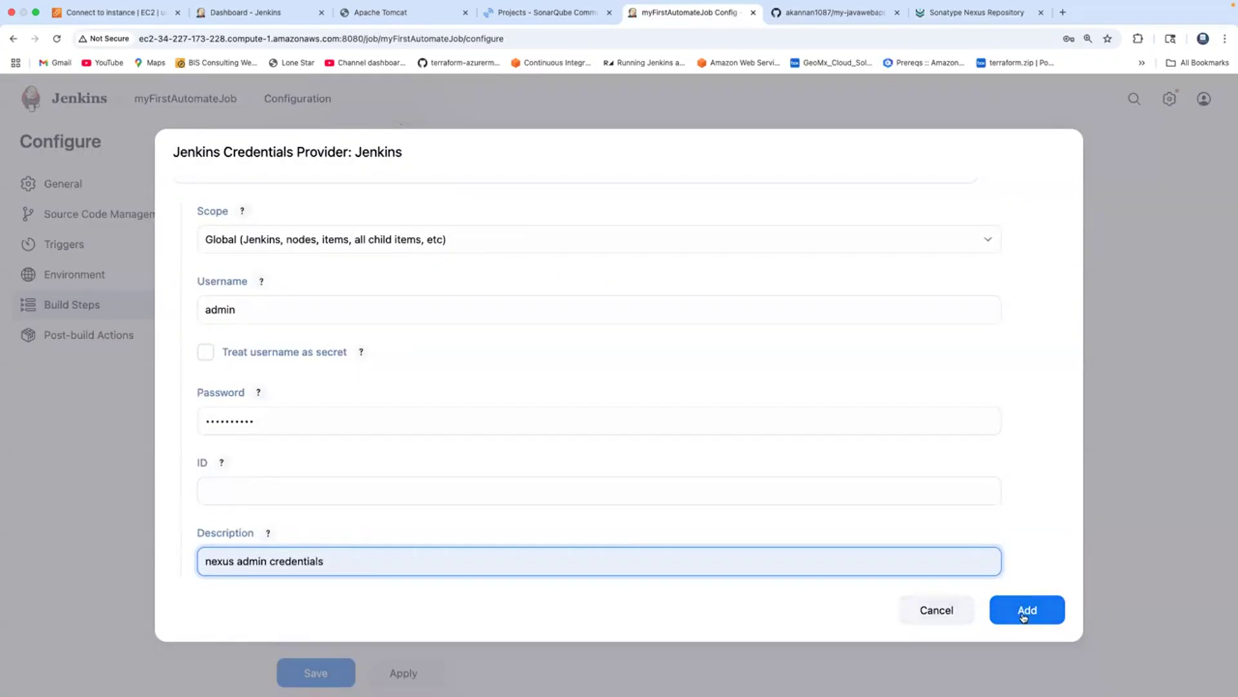
left_click(1024, 611)
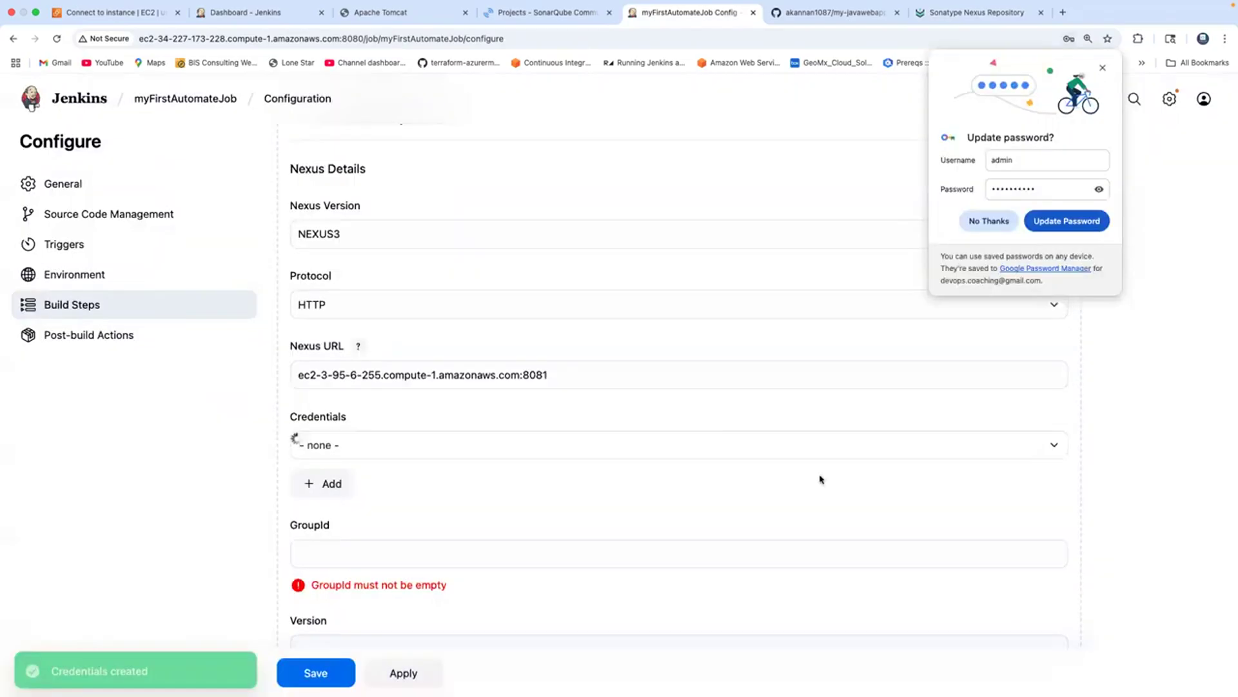
left_click(469, 445)
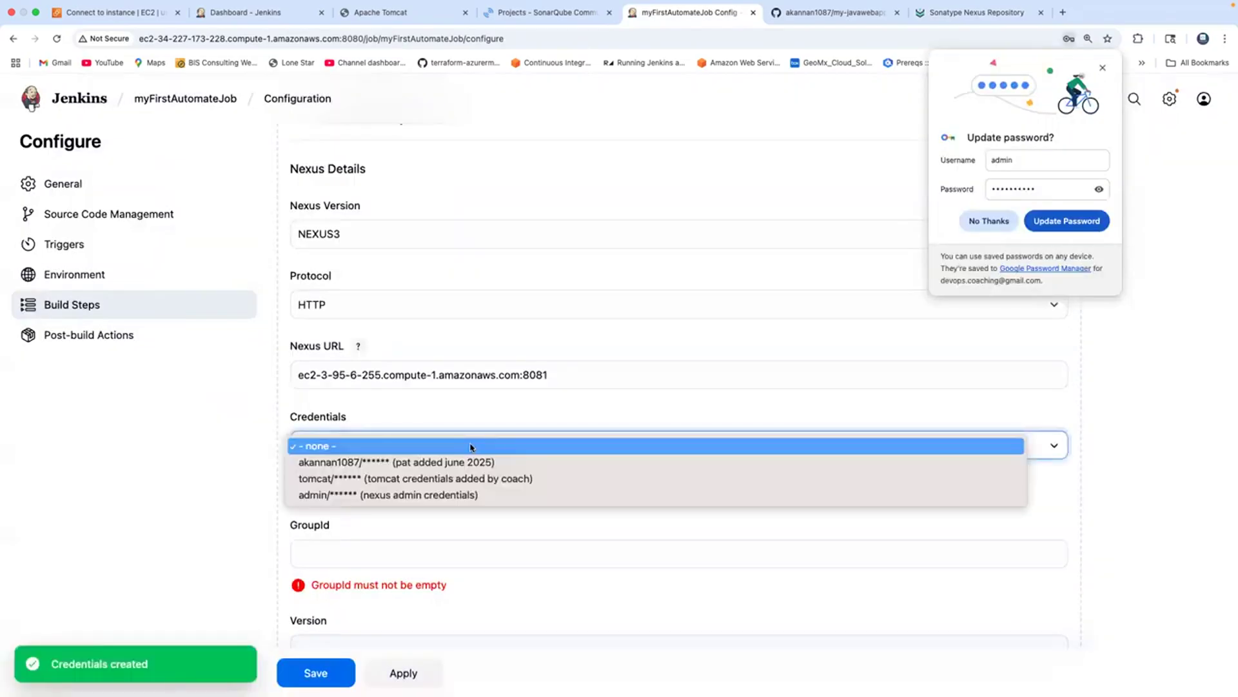
left_click(464, 494)
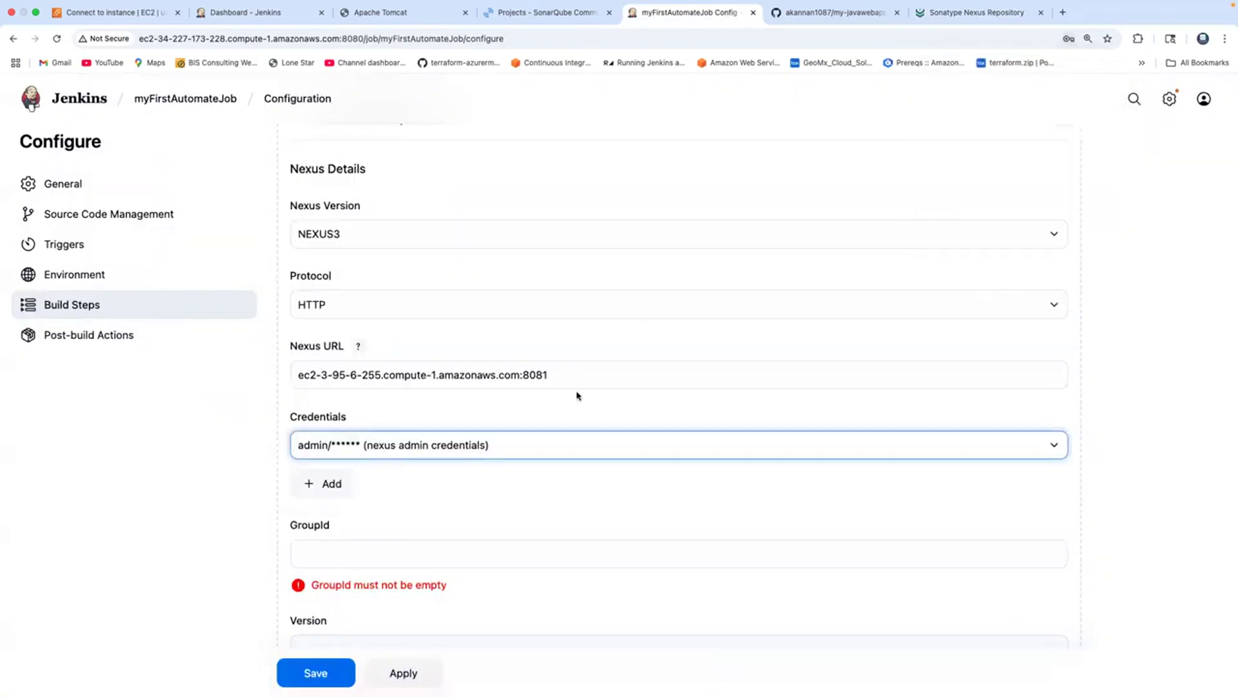
scroll(575, 438, "down", 5)
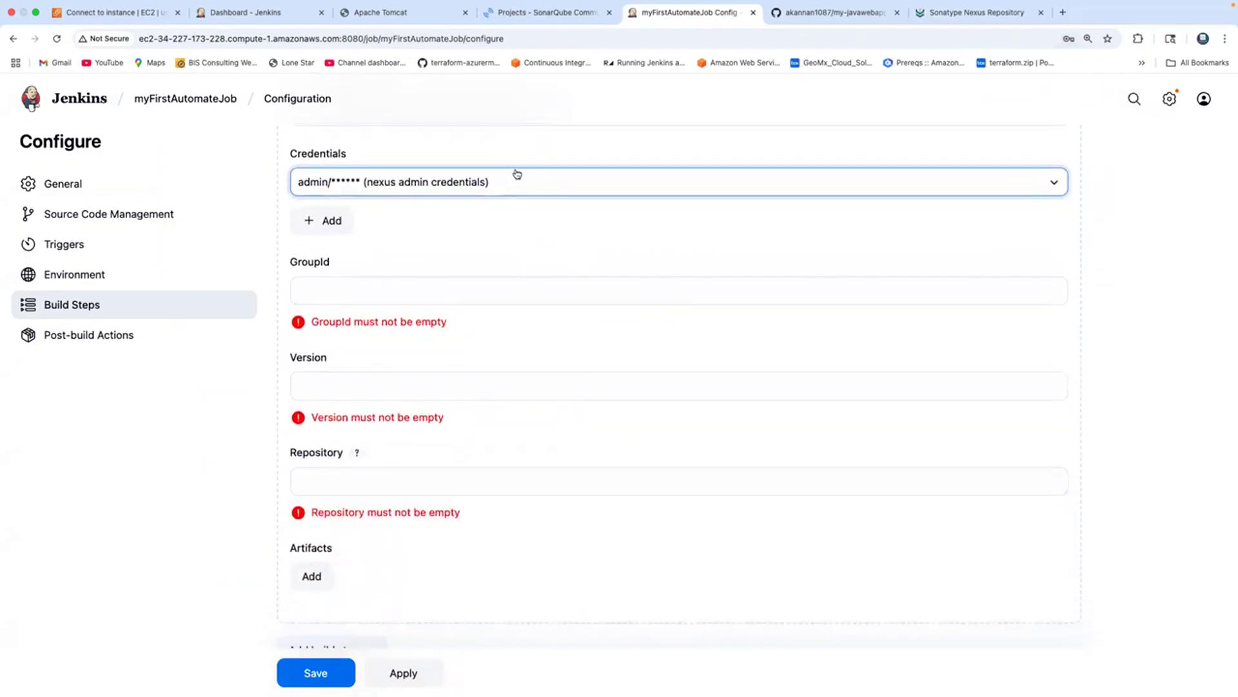
Copy groupId com.dept.app from MyWebApp's pom.xml on GitHub into the GroupId field.
left_click(843, 19)
left_click(135, 355)
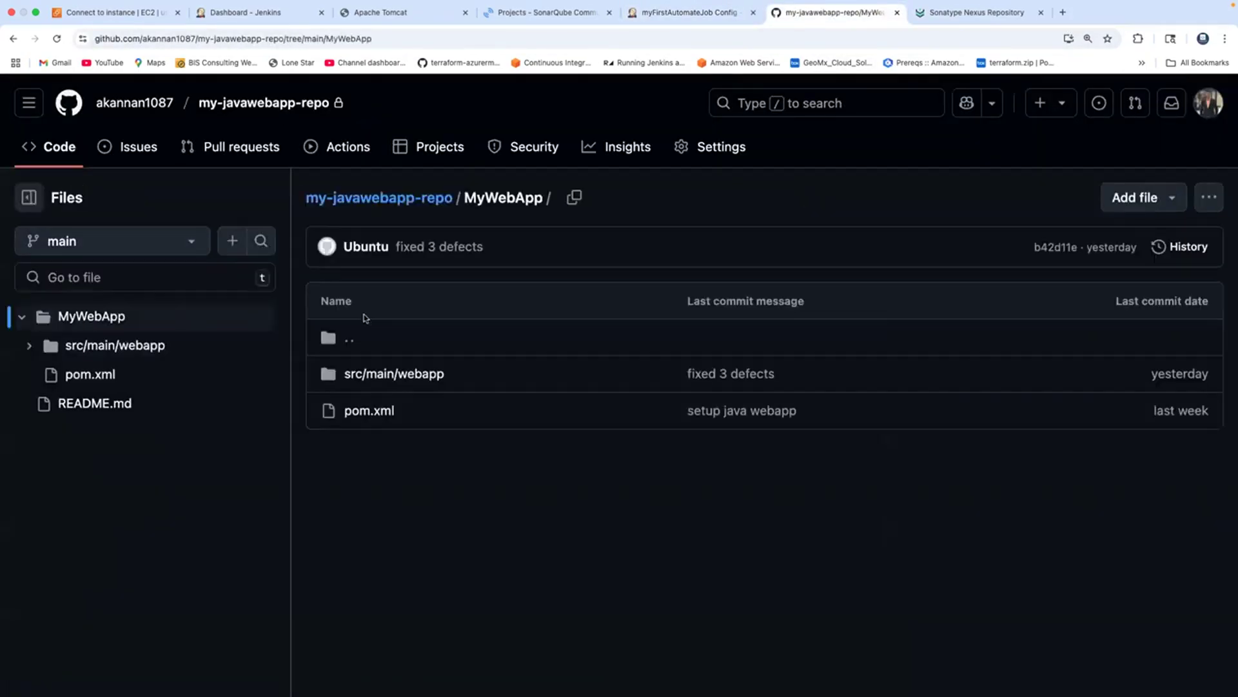
left_click(371, 413)
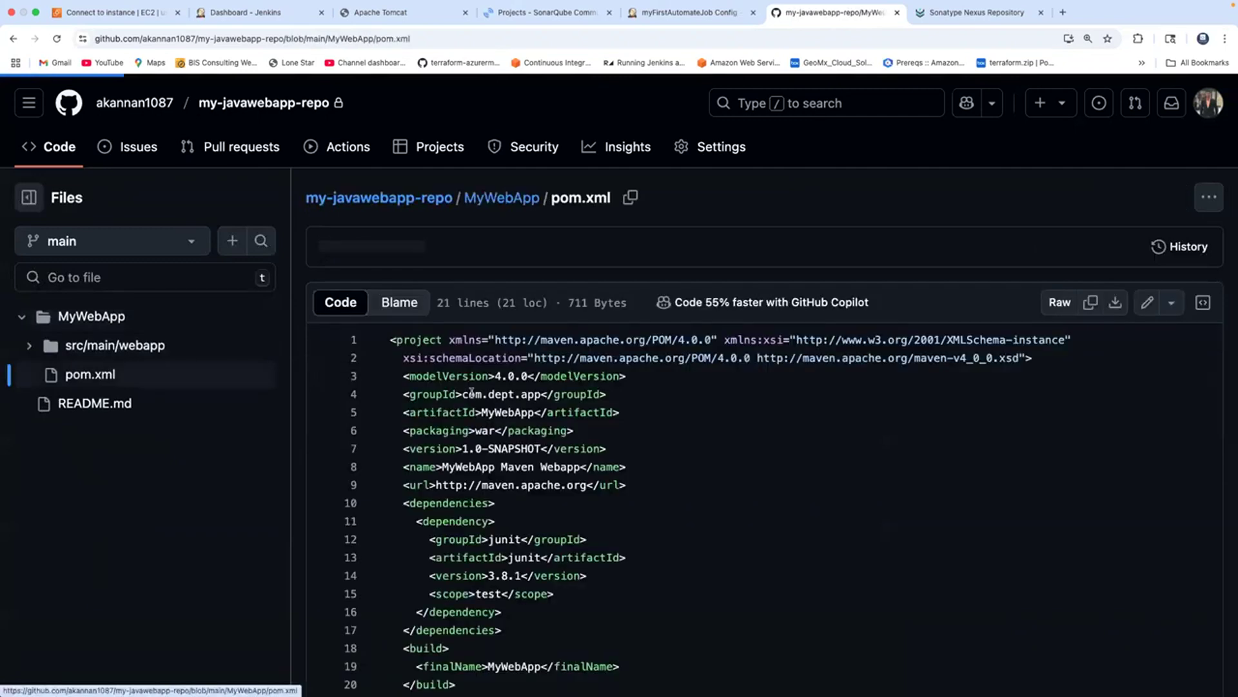
scroll(471, 391, "down", 2)
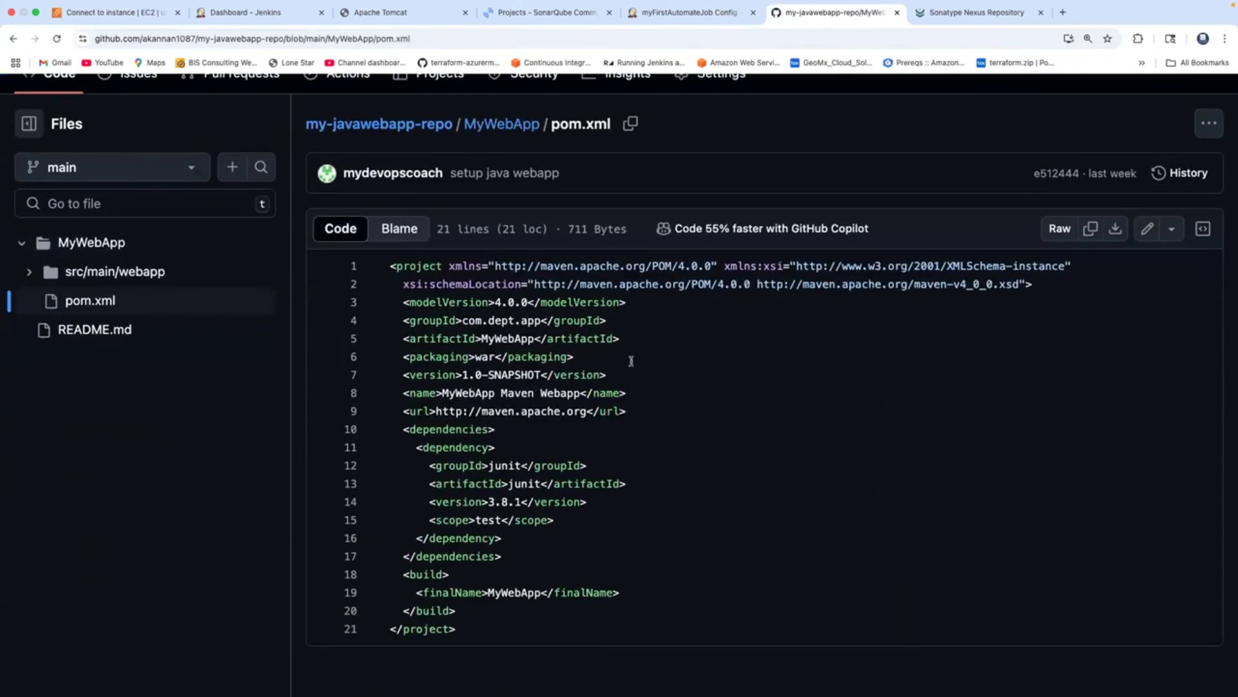
left_click_drag(630, 373, 390, 320)
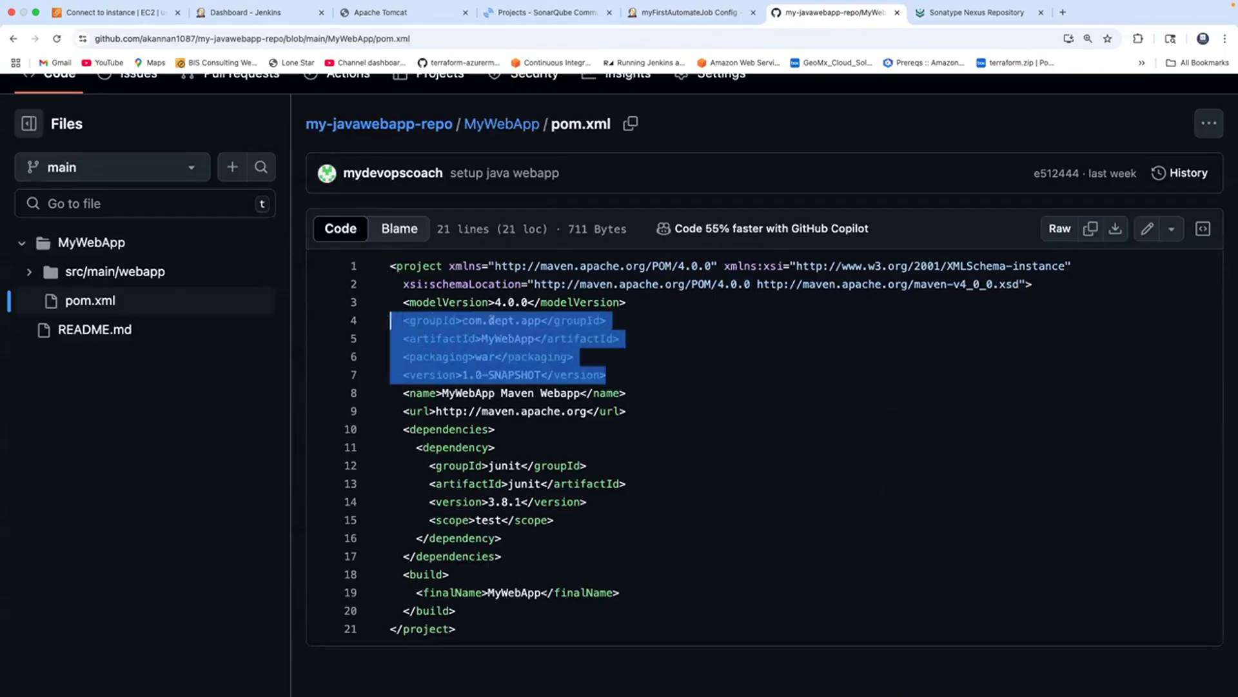
left_click(503, 320)
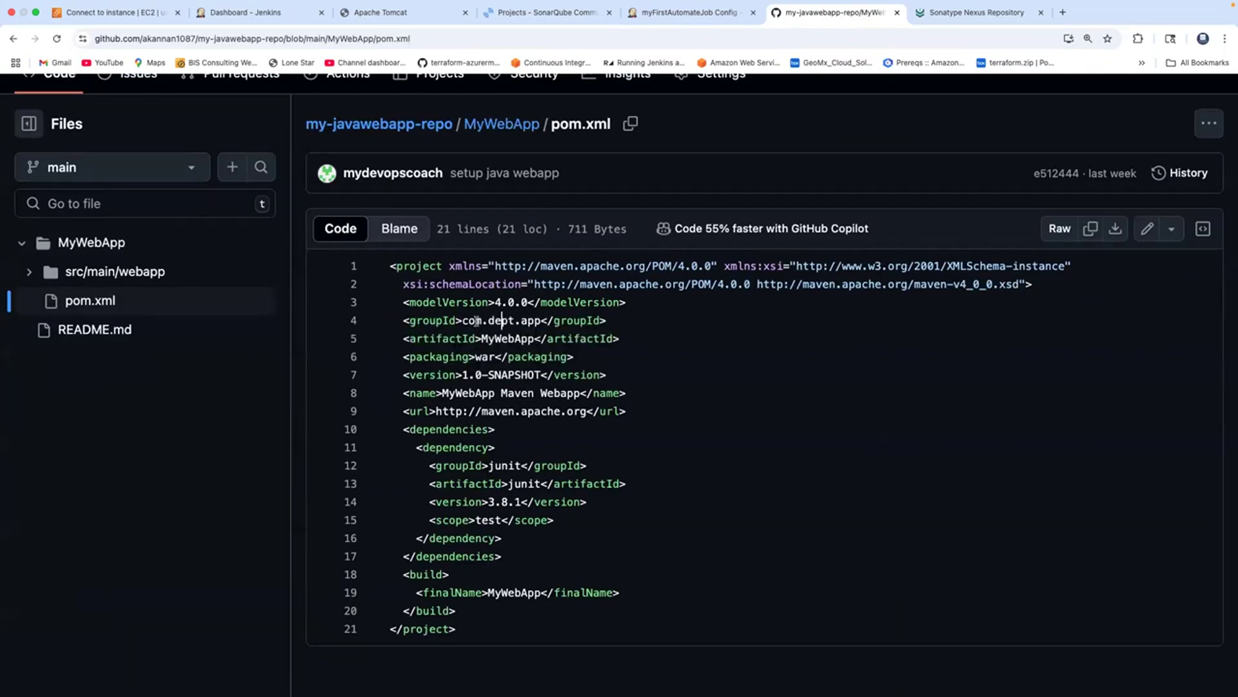
left_click_drag(463, 320, 534, 320)
left_click(697, 12)
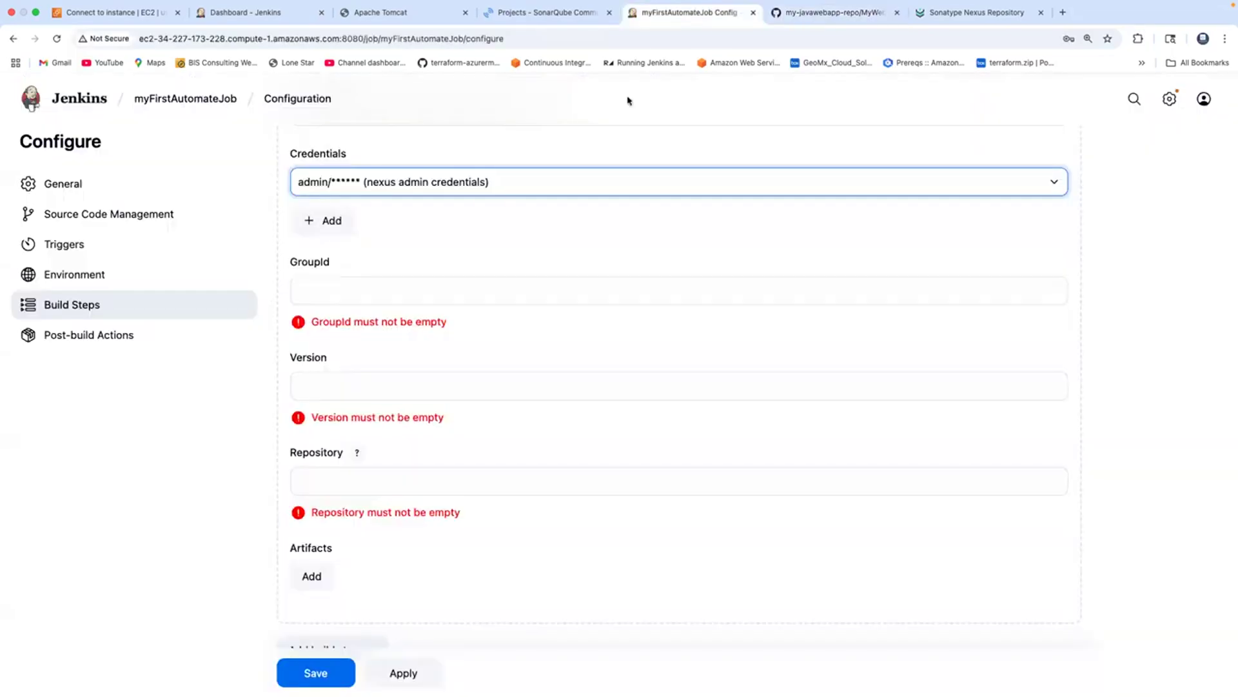
type("com.dept.app")
left_click(365, 348)
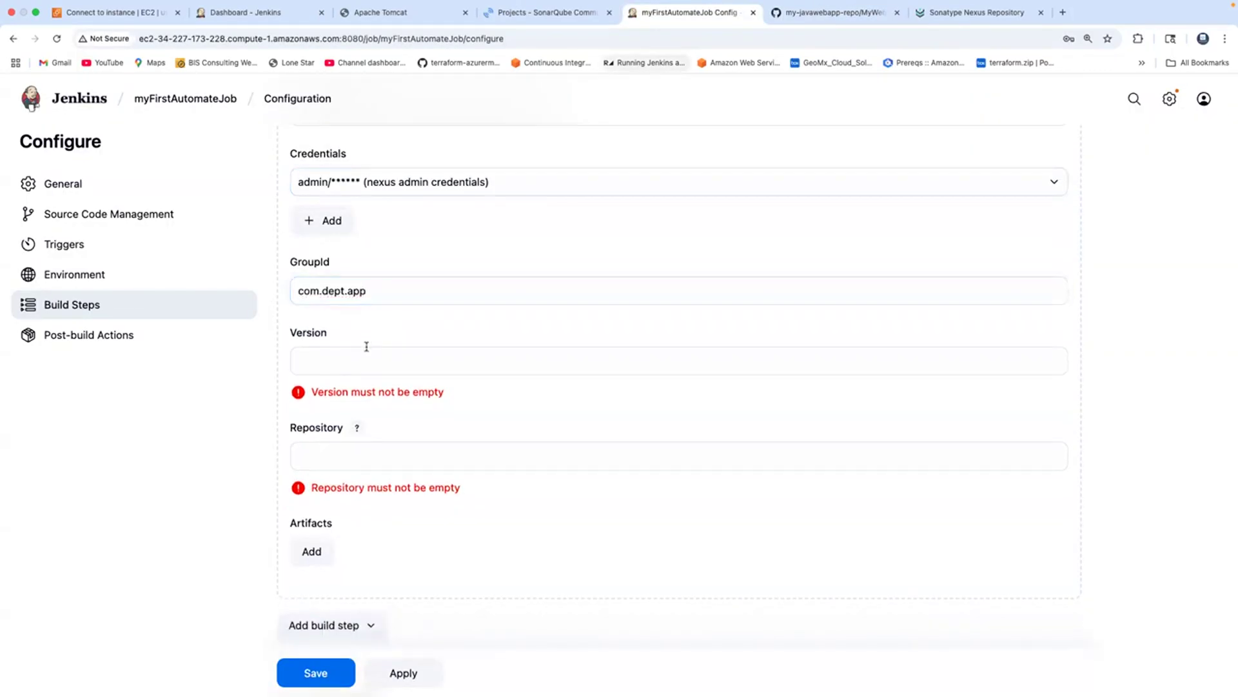
Copy version 1.0-SNAPSHOT from pom.xml into the Version field.
left_click(831, 13)
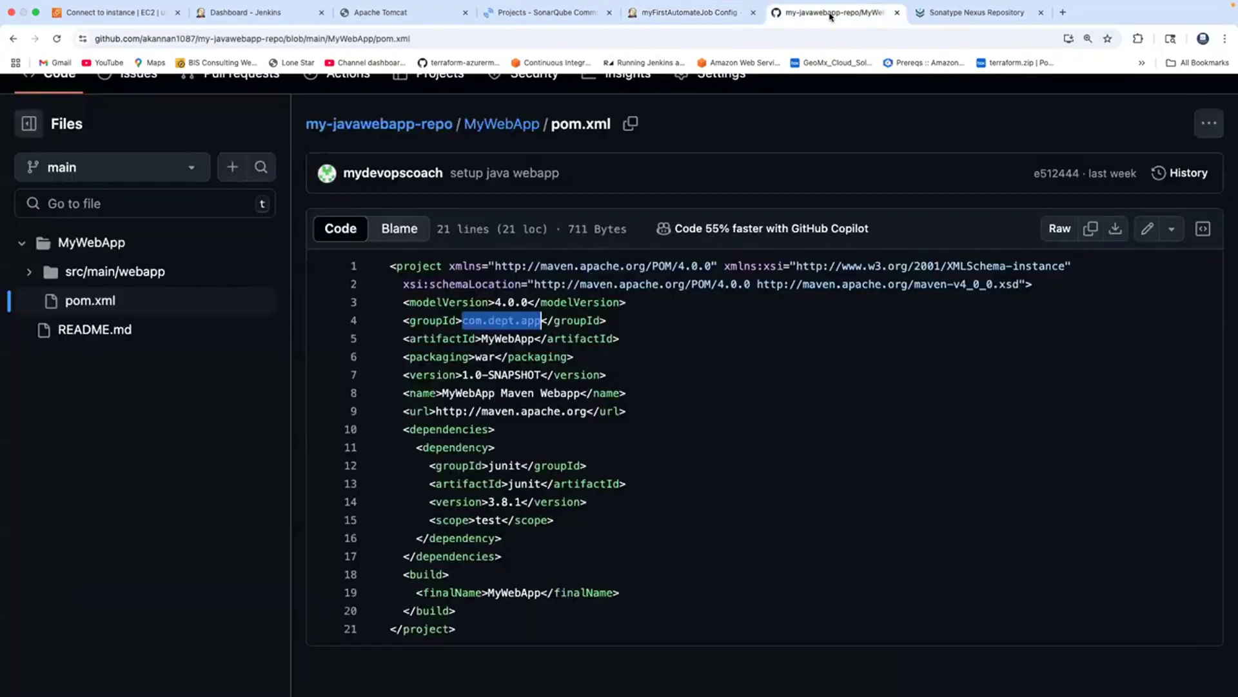
left_click(508, 339)
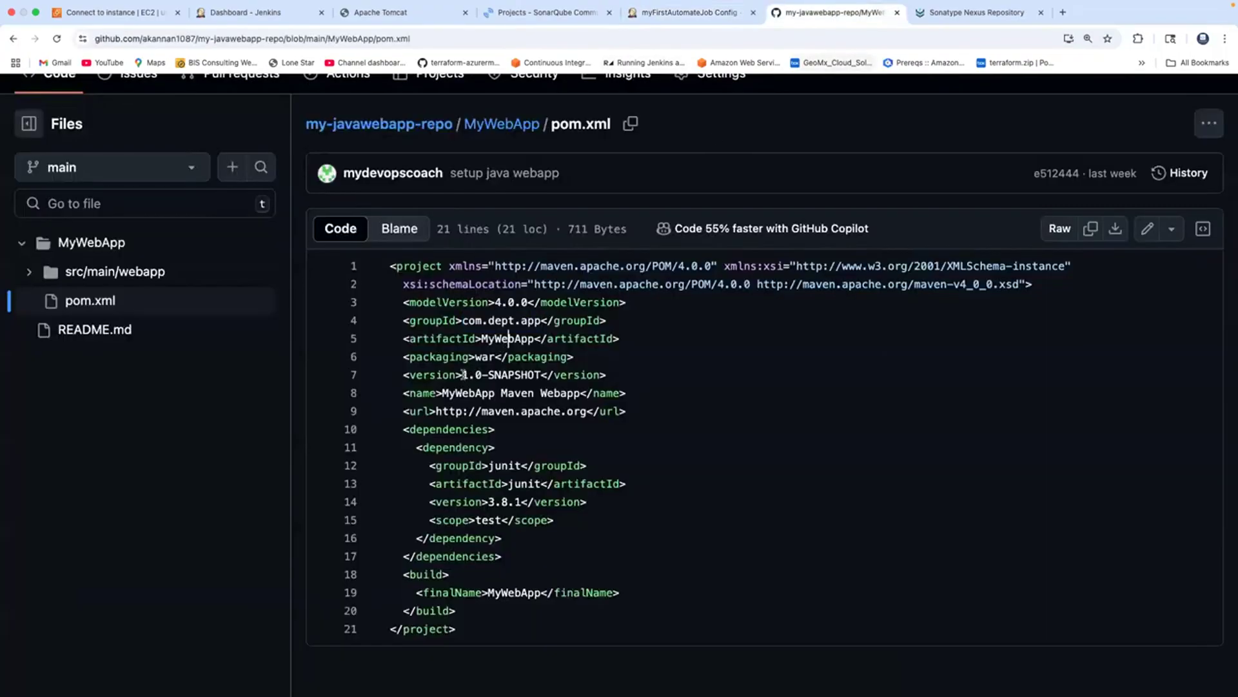
left_click_drag(463, 375, 537, 374)
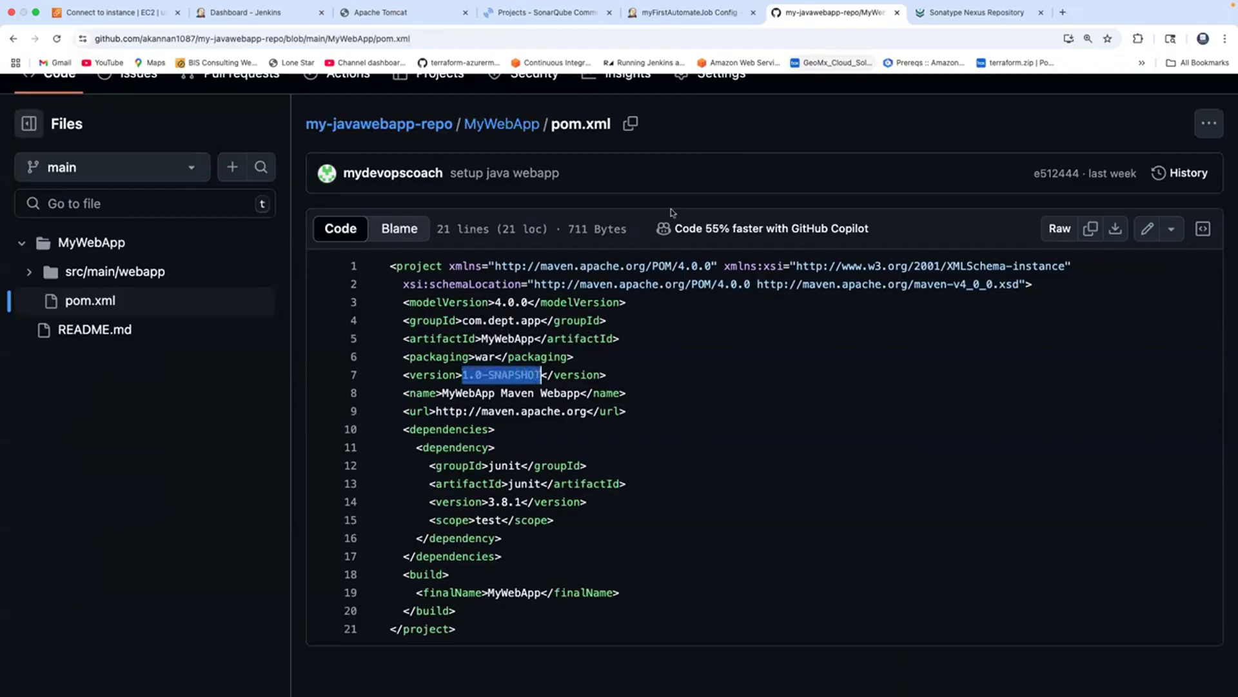
left_click(692, 12)
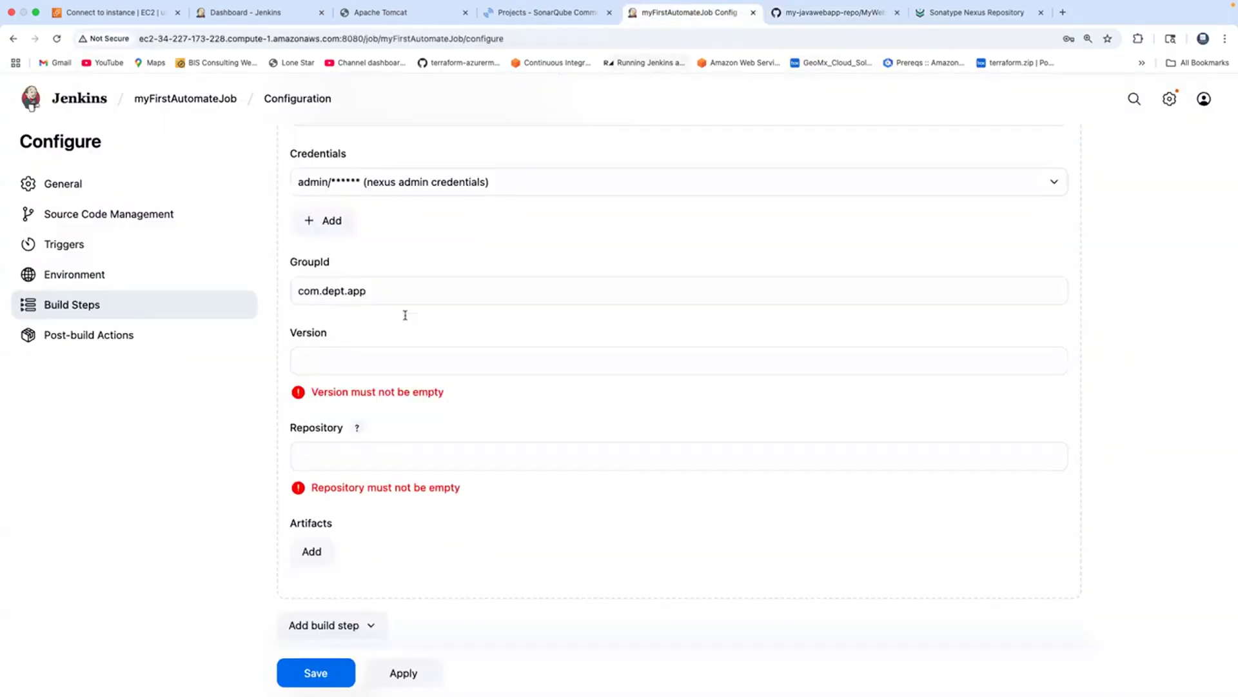
left_click(351, 362)
type("1.0-SNAPSHOT")
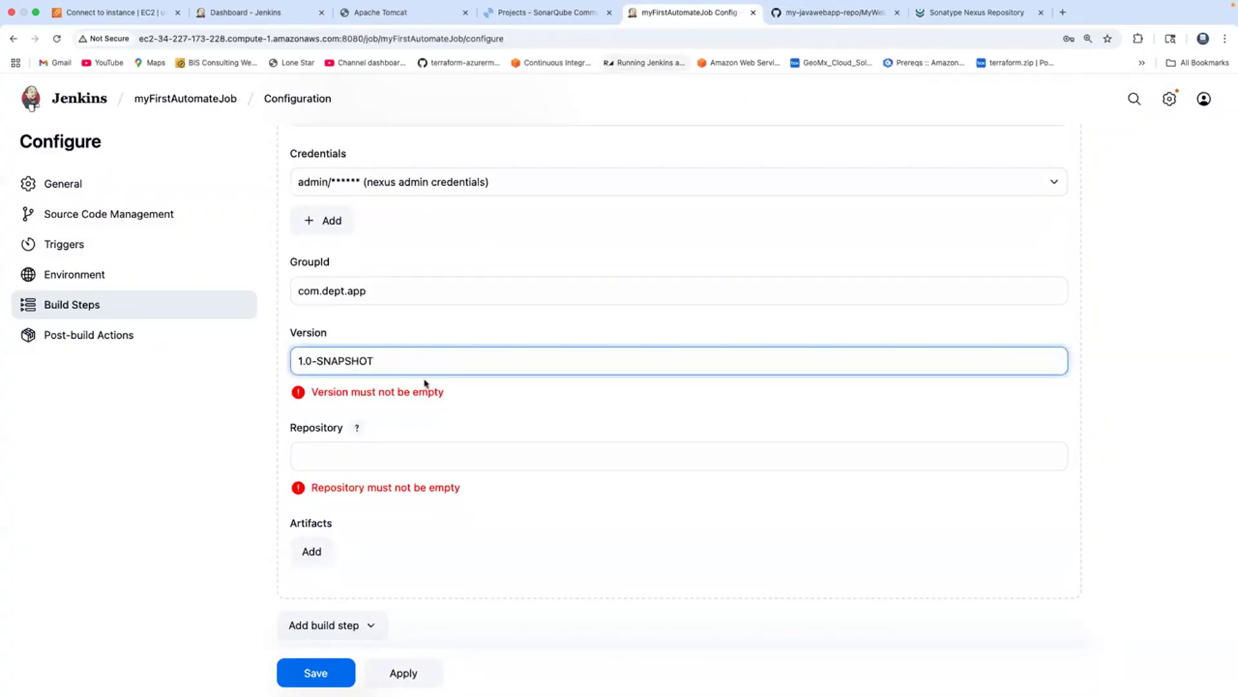
left_click(816, 16)
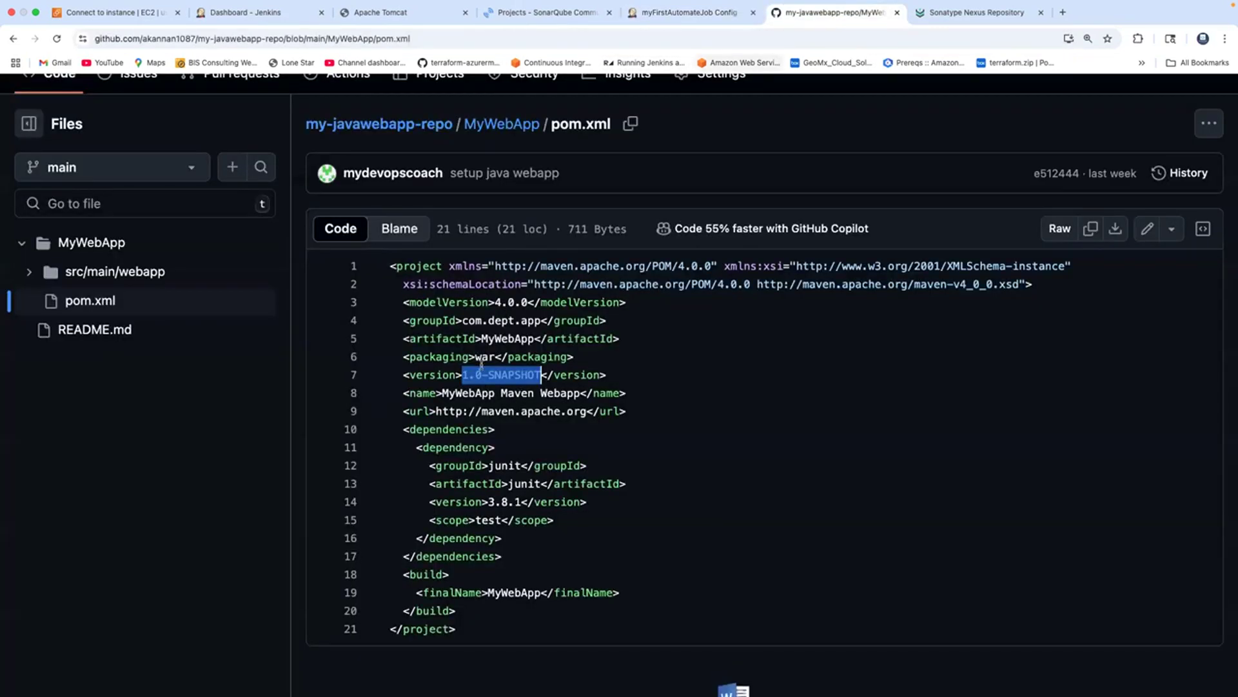
key("super+a")
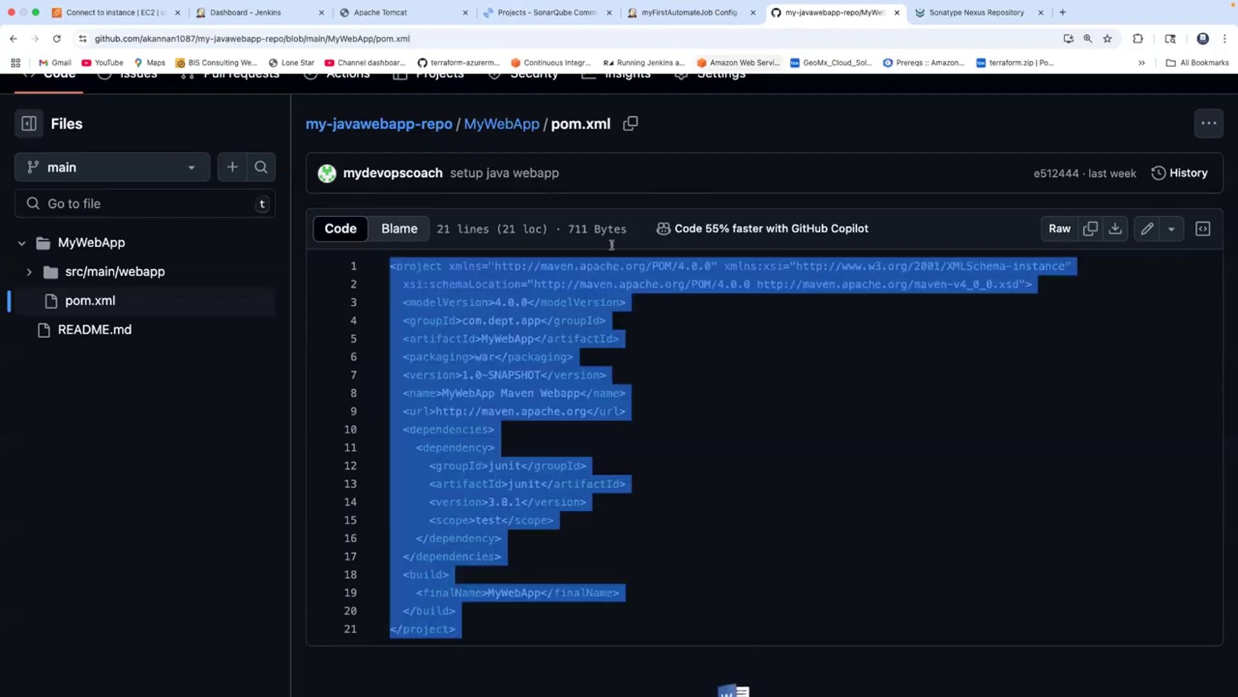
left_click(674, 18)
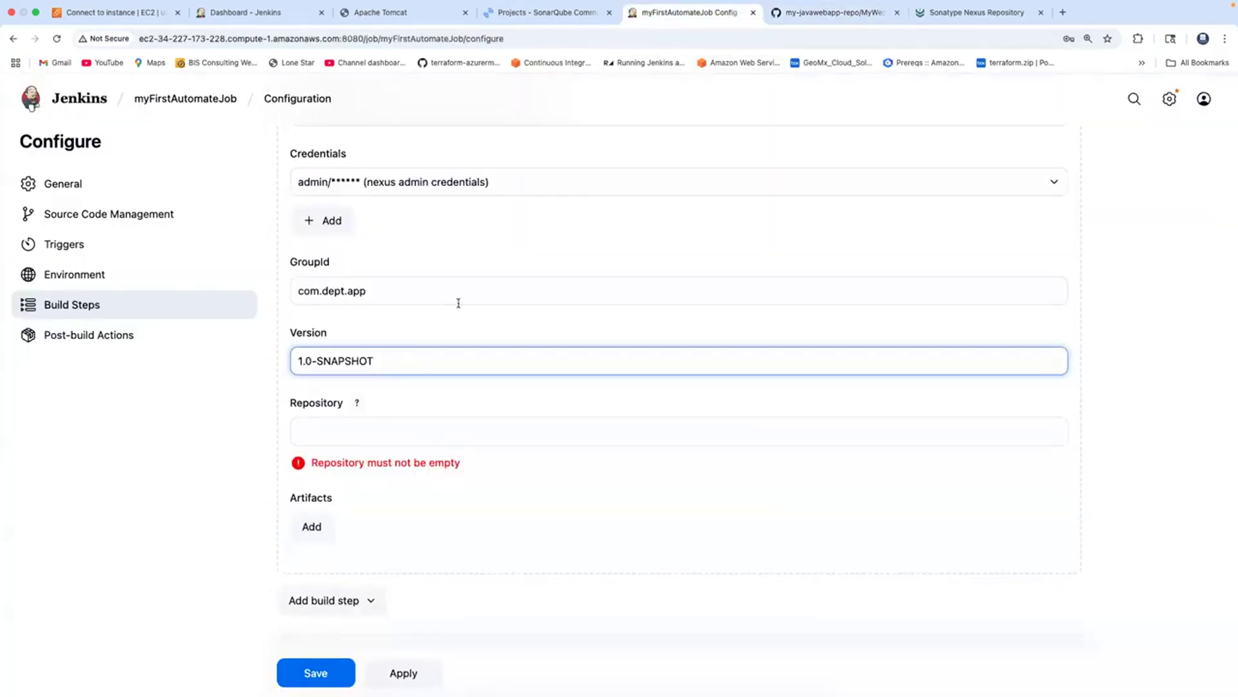
left_click(339, 436)
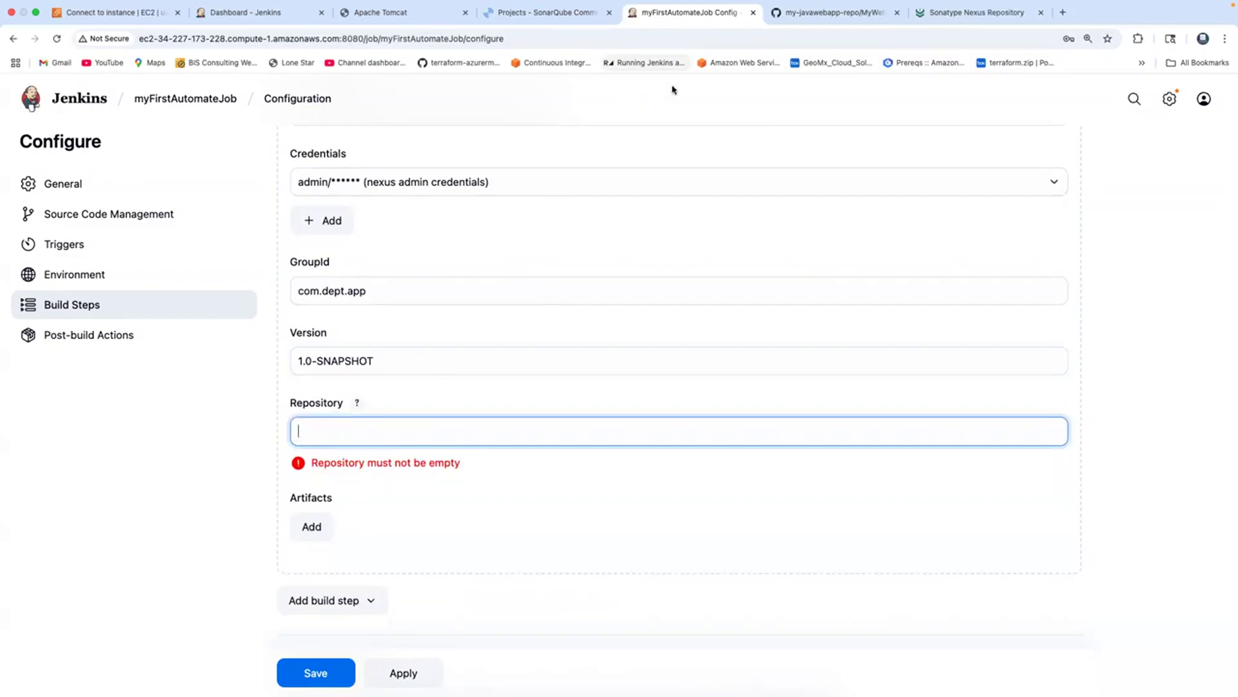
Copy the maven-snapshots repository name from Nexus into the Jenkins Repository field.
left_click(974, 12)
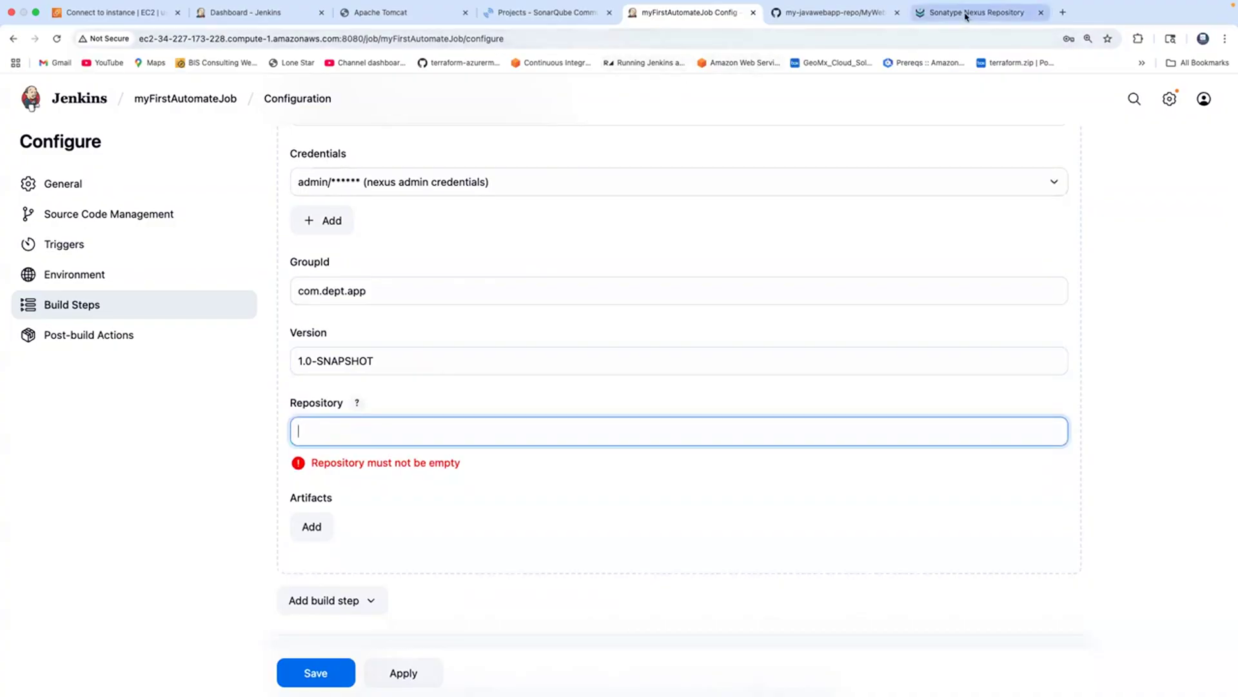
left_click(75, 316)
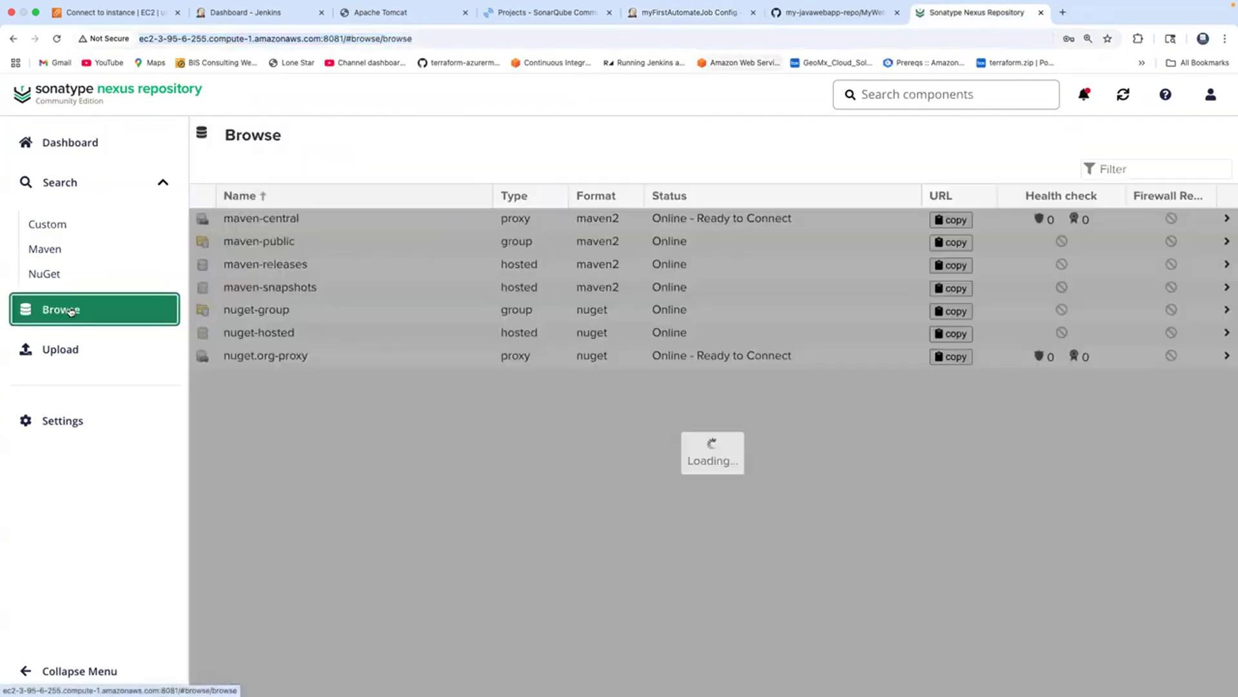
left_click(291, 287)
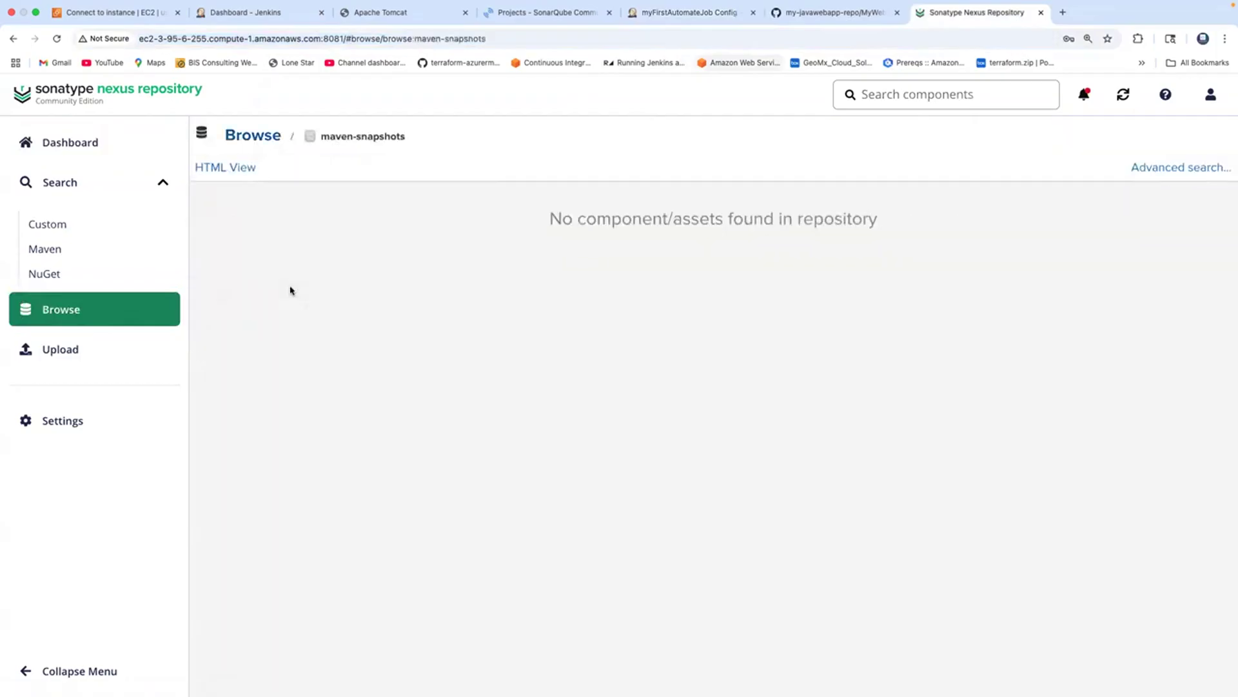
left_click(484, 40)
left_click(501, 41)
left_click_drag(477, 41, 417, 44)
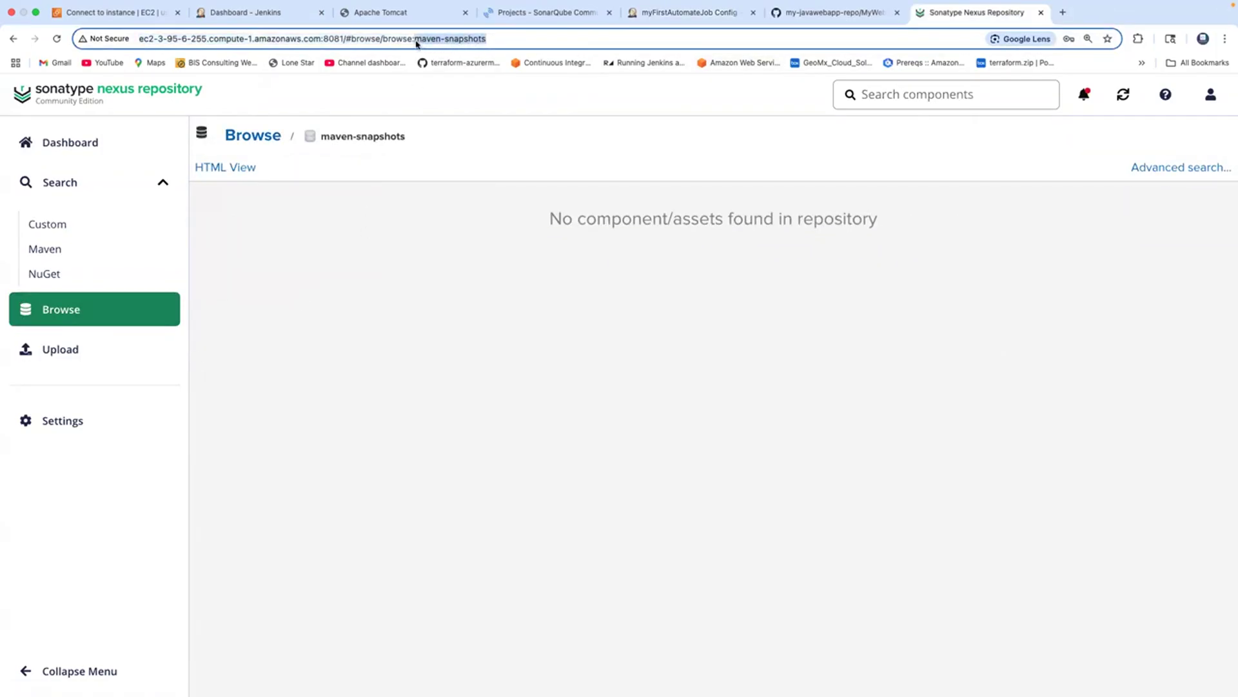
left_click(699, 24)
key("super+v")
left_click(500, 477)
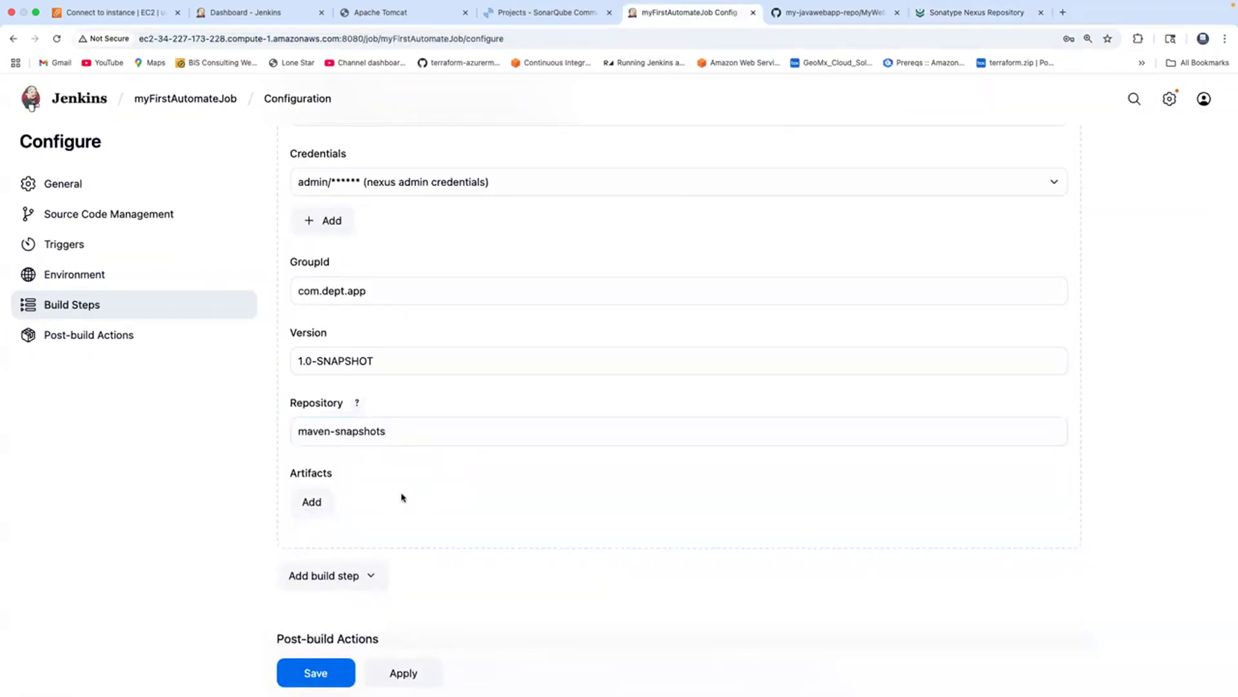
Add an artifact and set its ArtifactId to MyWebApp, taken from pom.xml.
left_click(313, 502)
scroll(401, 470, "down", 5)
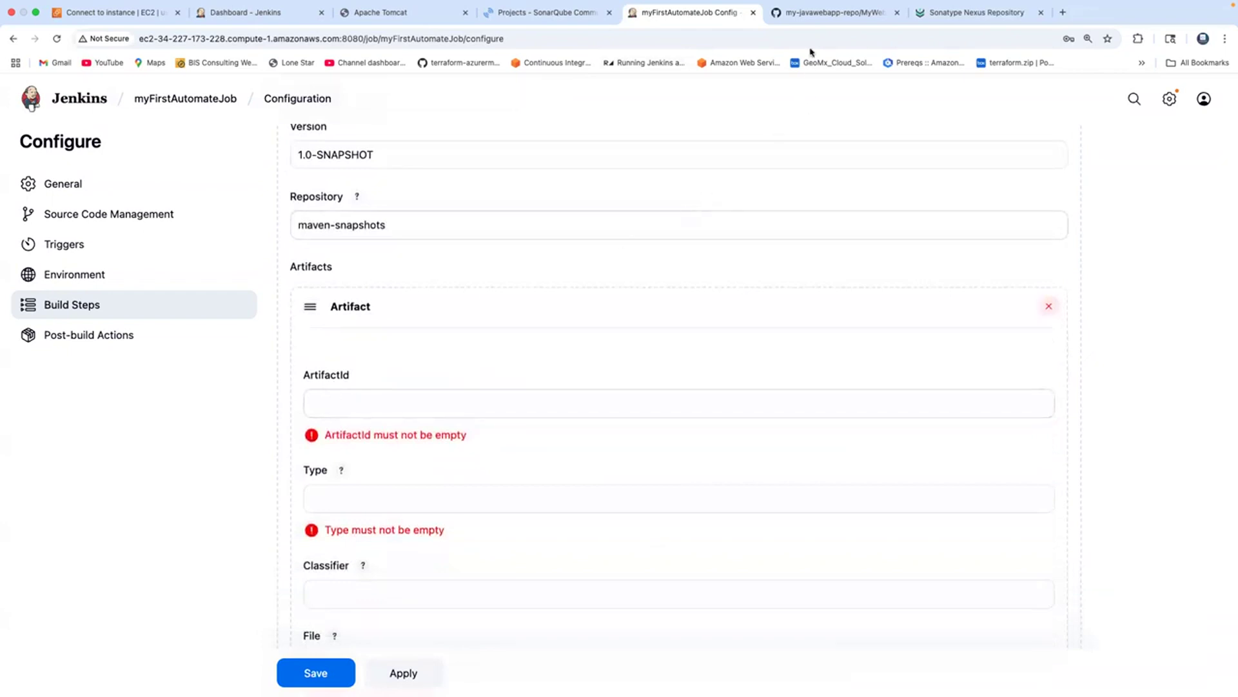
left_click(815, 21)
left_click(453, 317)
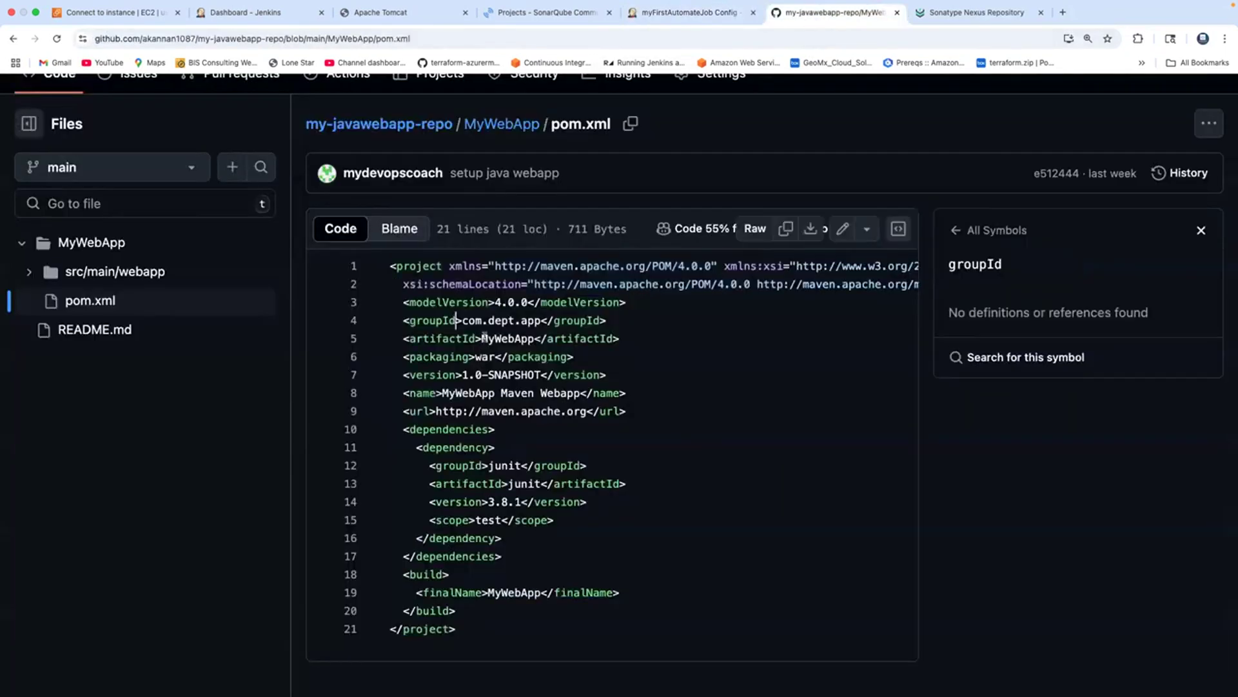
double_click(492, 337)
key("super+c")
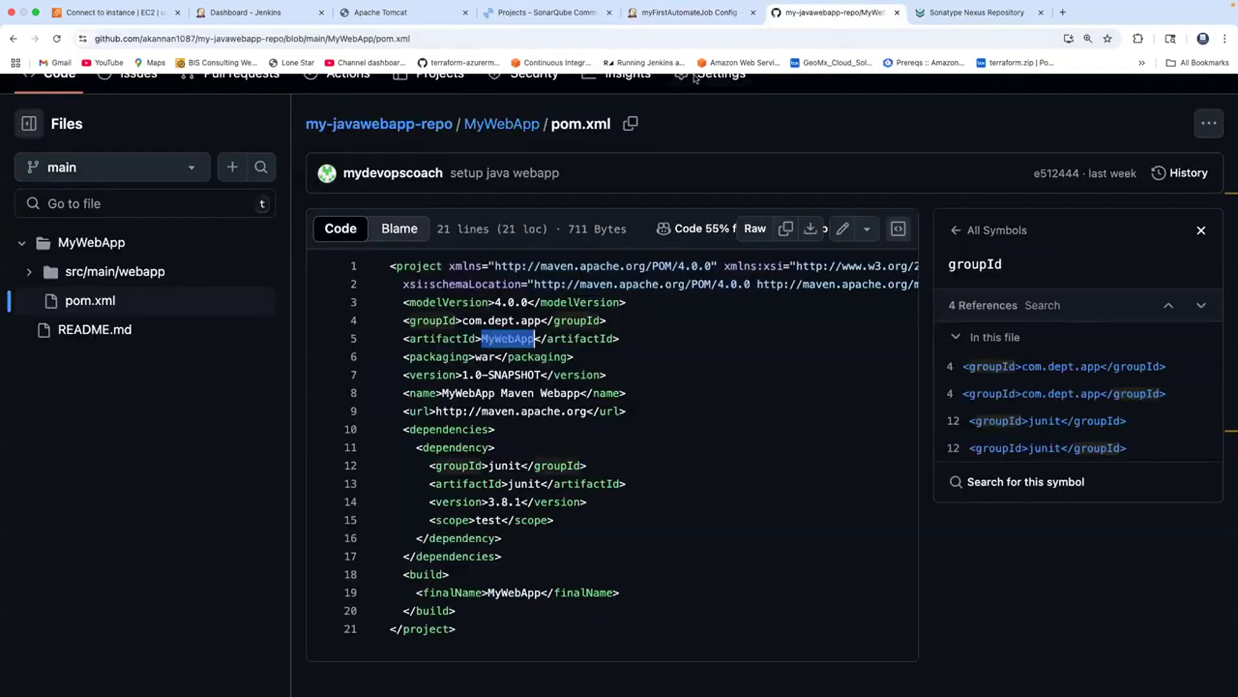
left_click(689, 14)
left_click(373, 402)
key("super+v")
Set the artifact Type to war, matching the packaging value in pom.xml.
scroll(475, 340, "down", 3)
left_click(423, 406)
type("war")
left_click(845, 13)
double_click(479, 355)
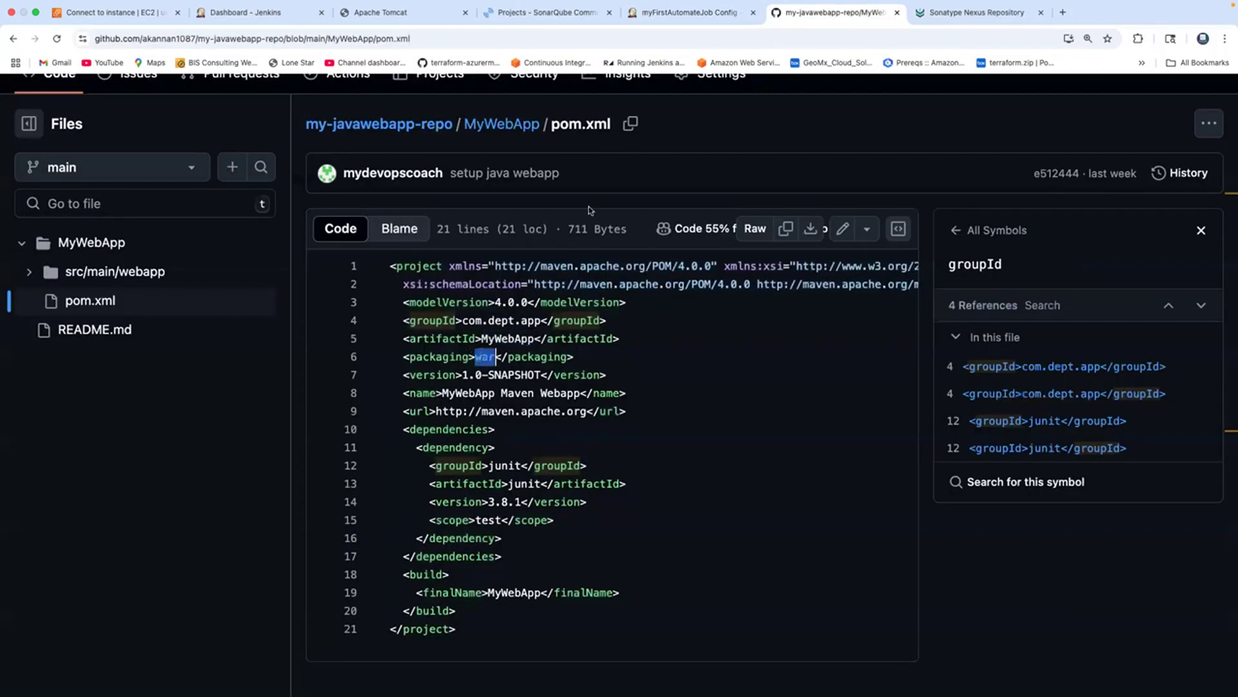
left_click(685, 18)
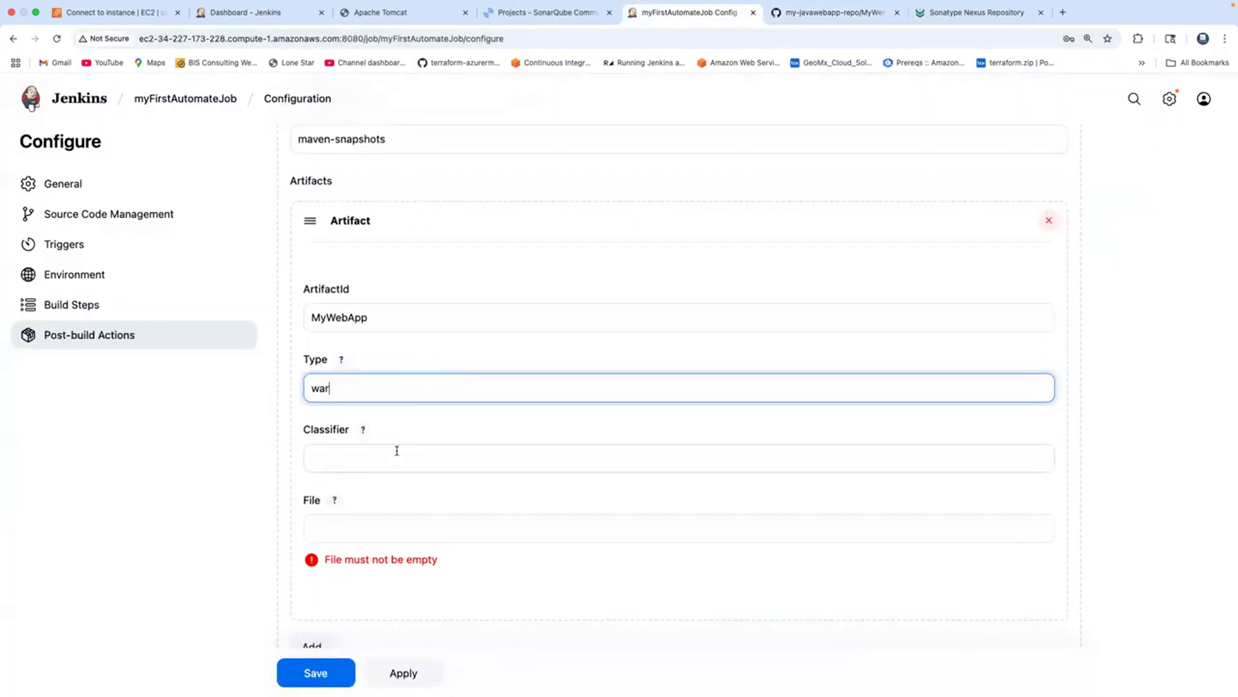
scroll(397, 450, "down", 2)
Check the artifact File field help, save myFirstAutomateJob, and return to the dashboard showing last success #6.
left_click(352, 398)
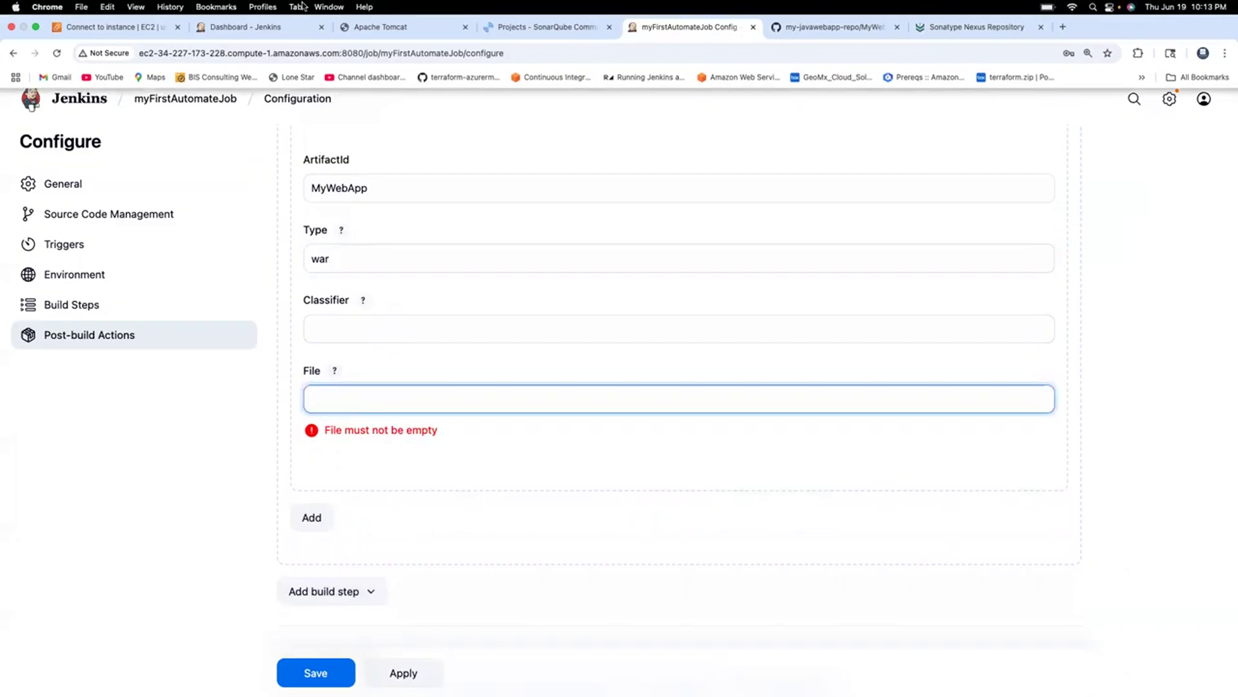
left_click(333, 372)
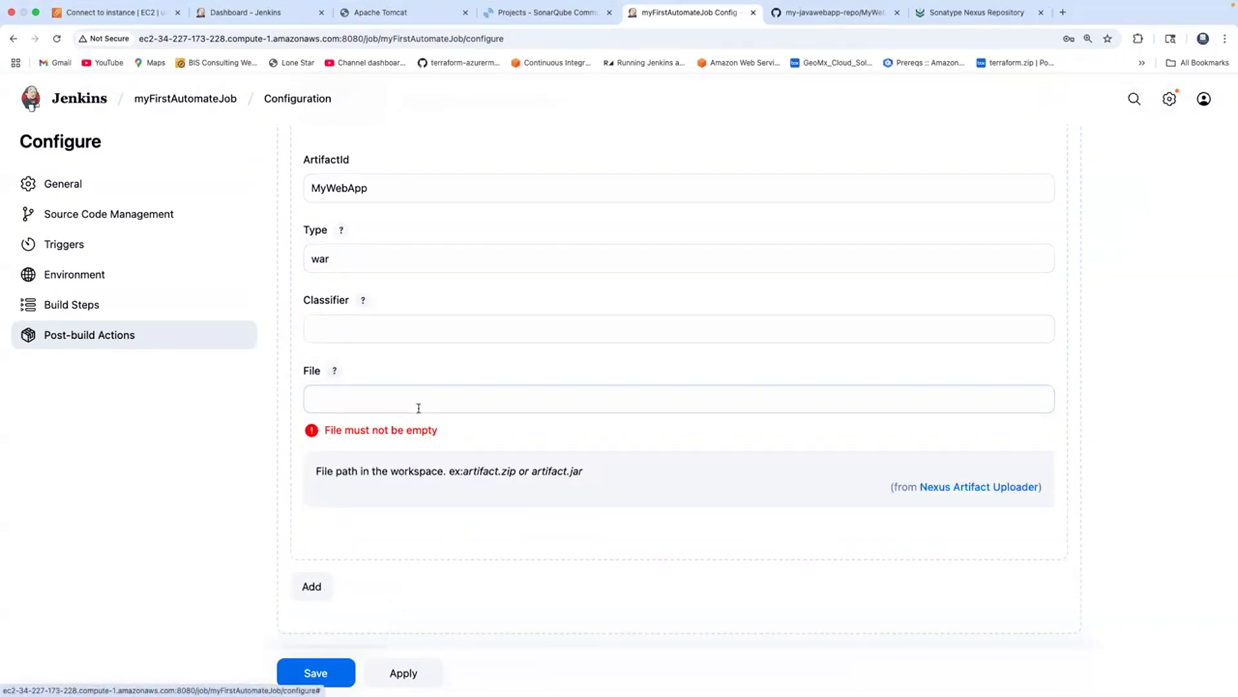
scroll(418, 407, "up", 15)
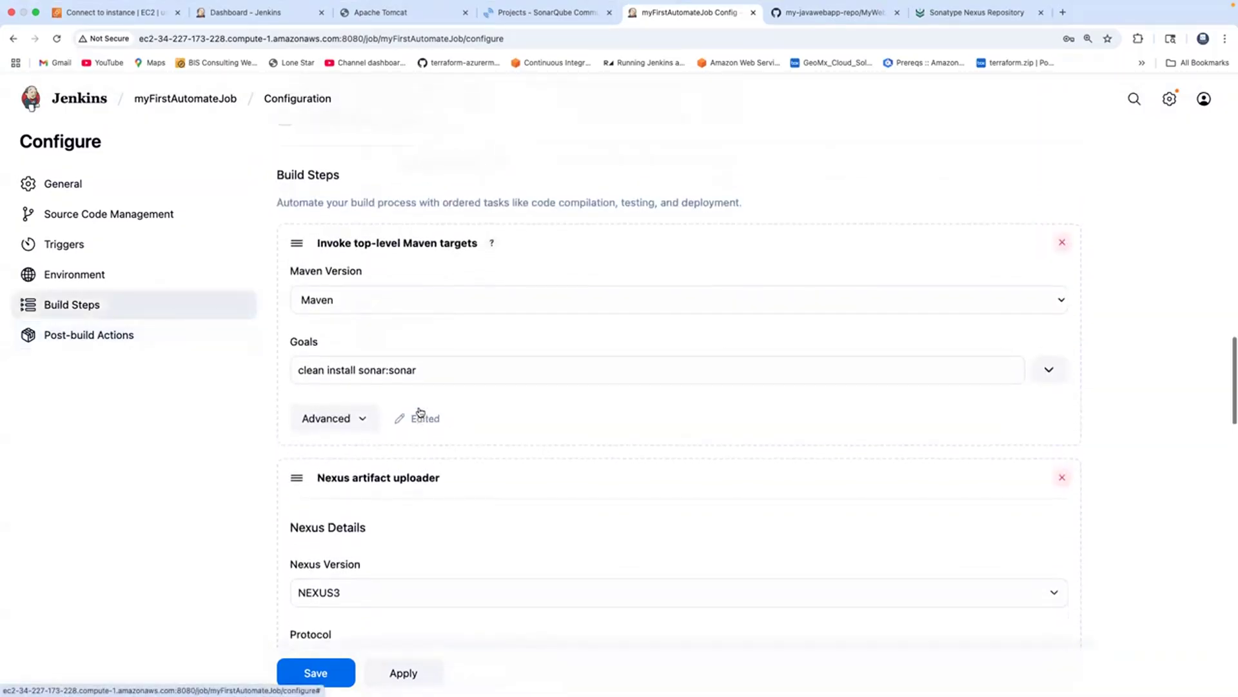
left_click(314, 672)
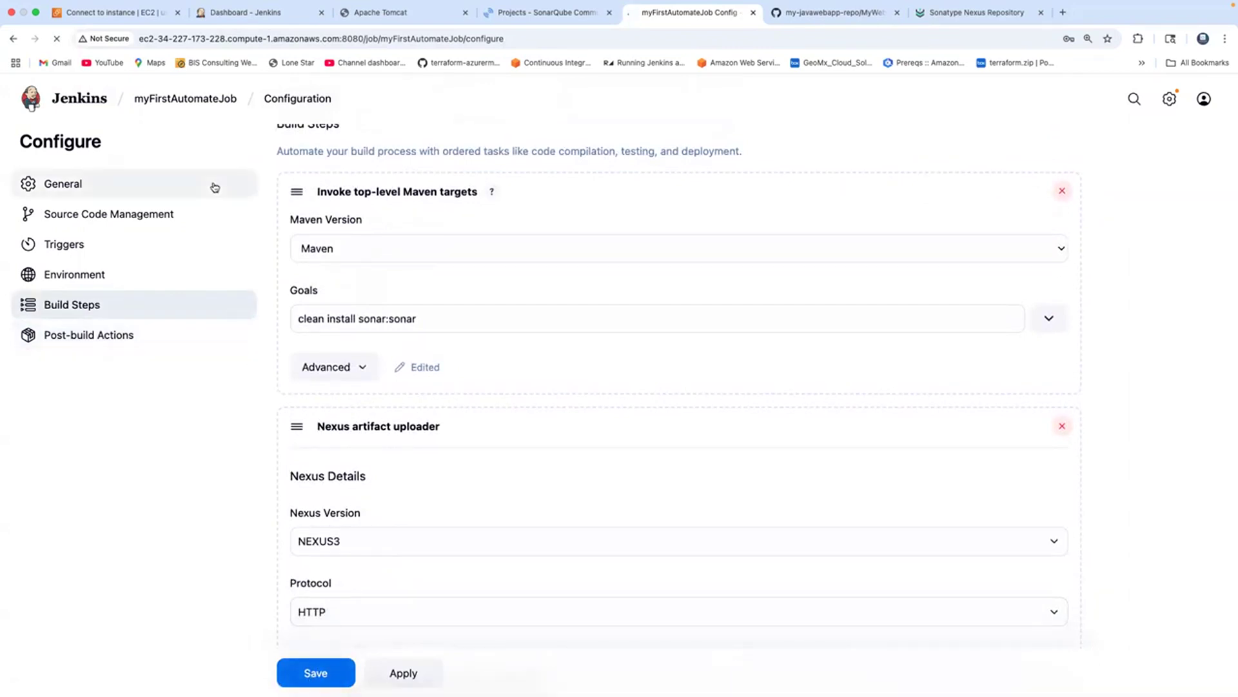
left_click(219, 13)
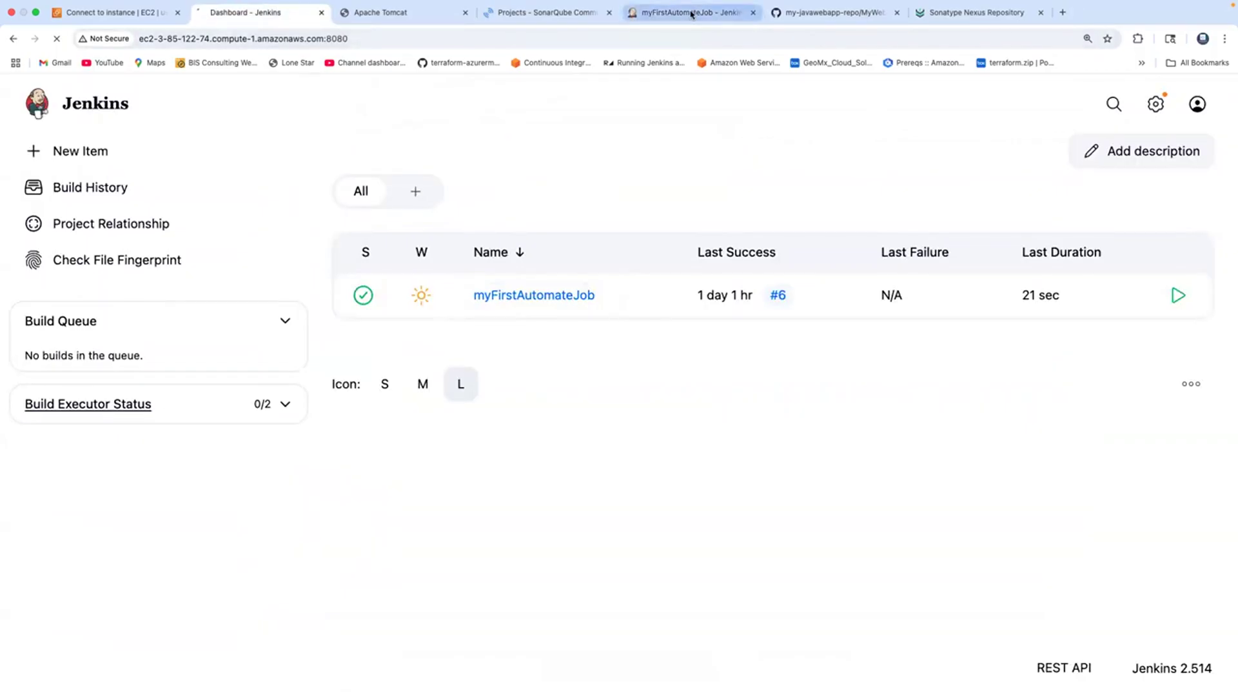
Find the deployed war path MyWebApp/target/MyWebApp.war in build #6's console output.
left_click(693, 13)
left_click(85, 521)
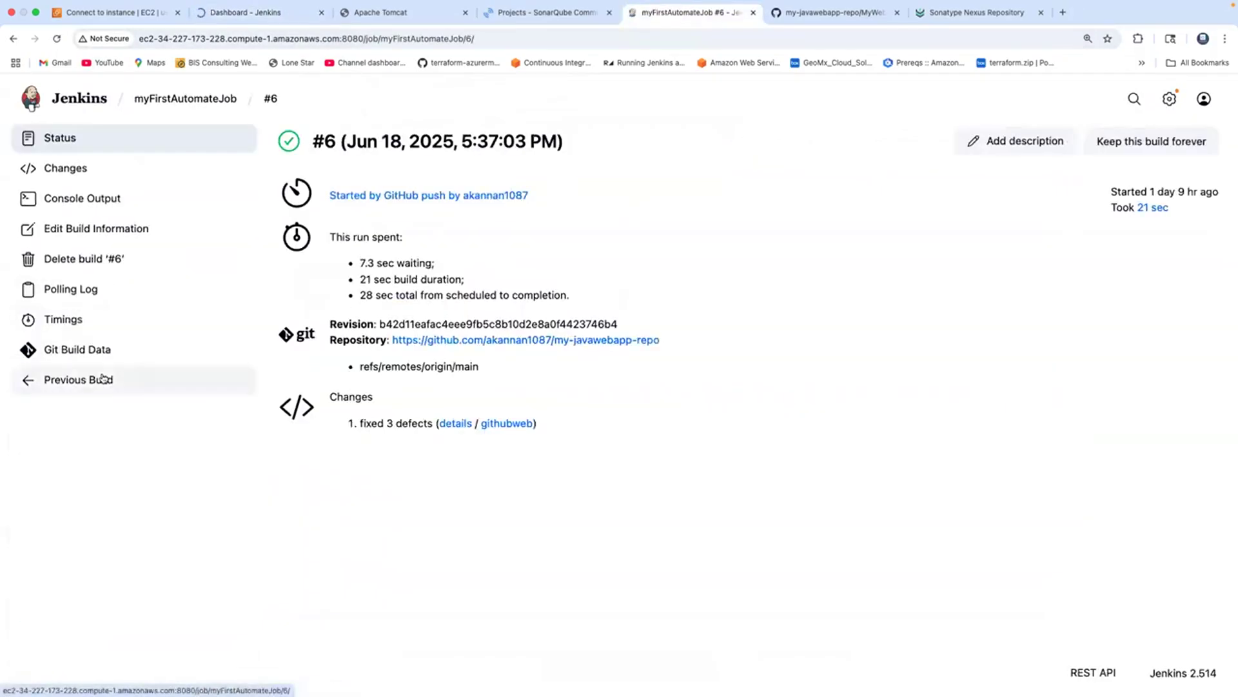
left_click(82, 206)
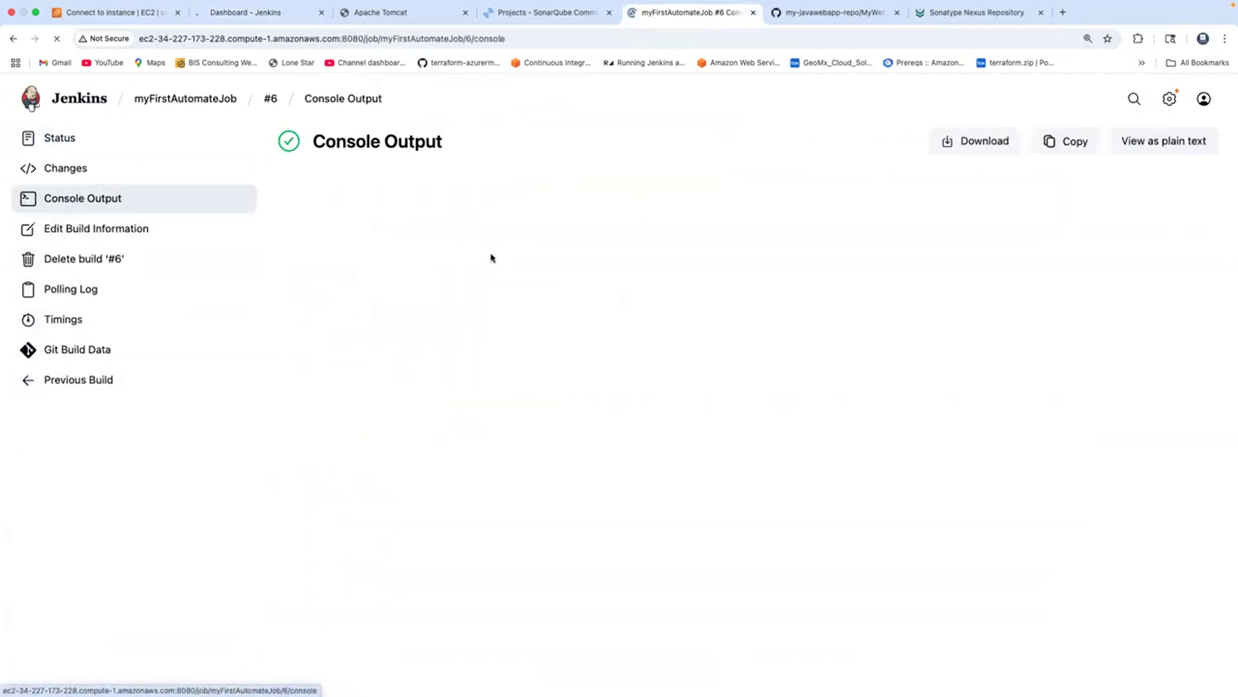
scroll(516, 271, "down", 10)
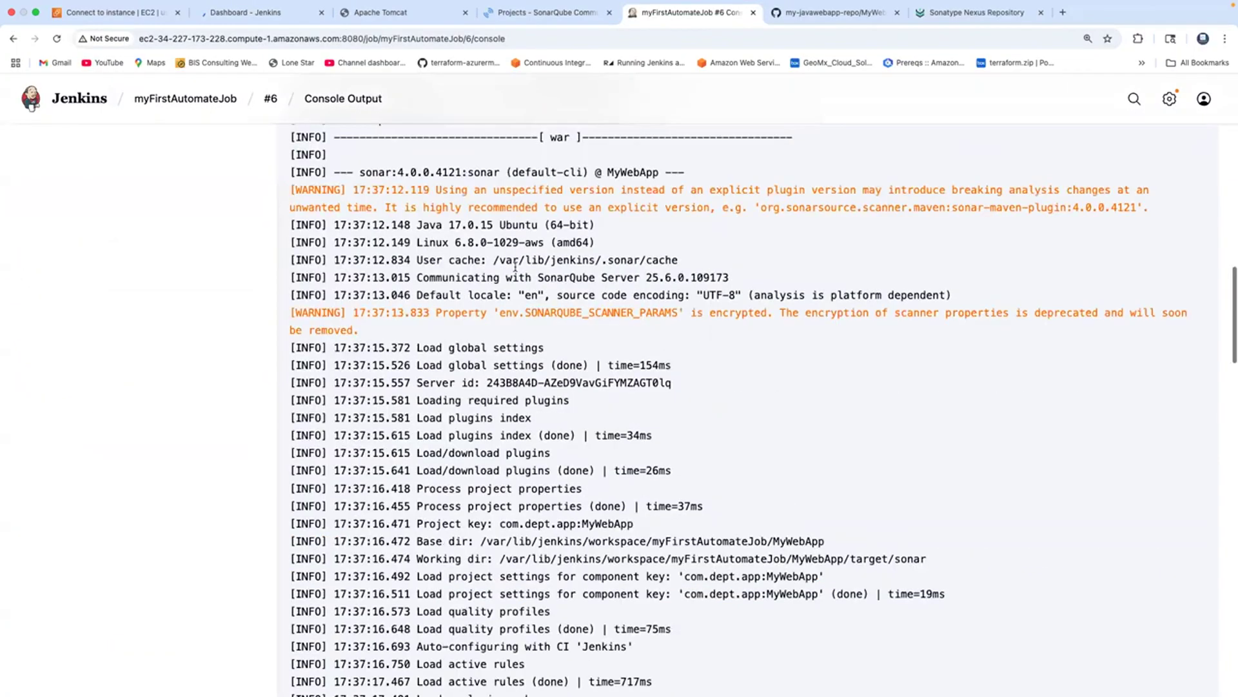
scroll(515, 267, "down", 15)
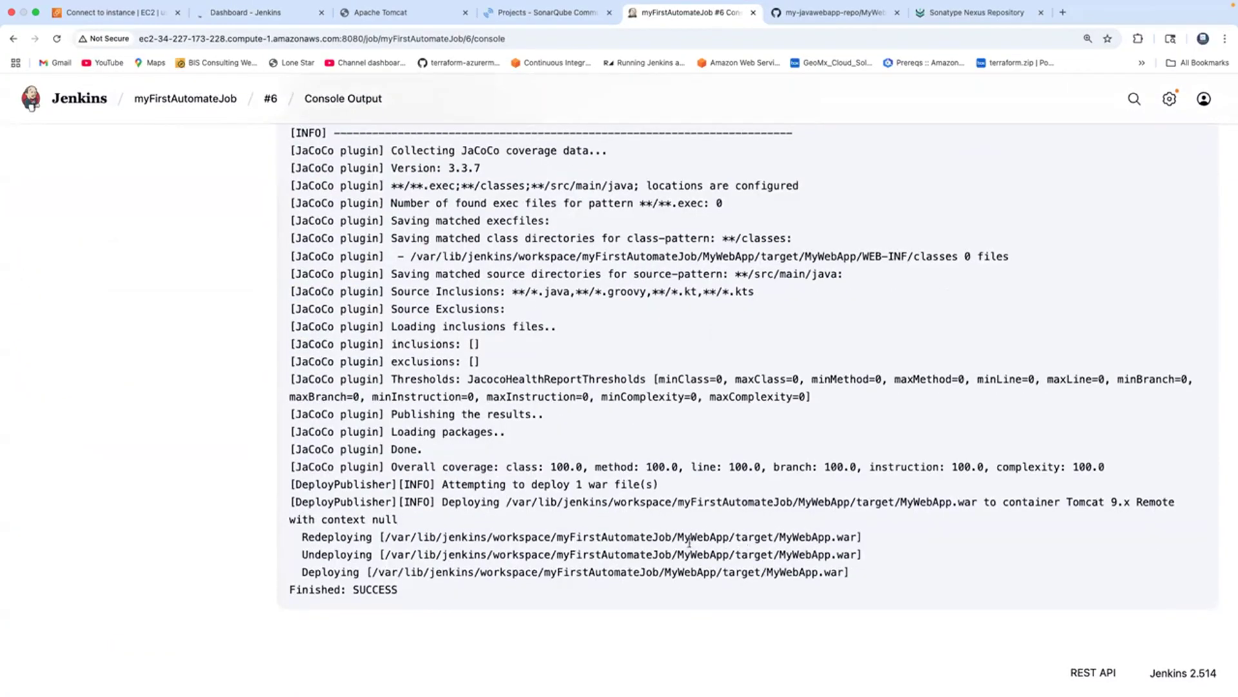
left_click_drag(679, 537, 854, 540)
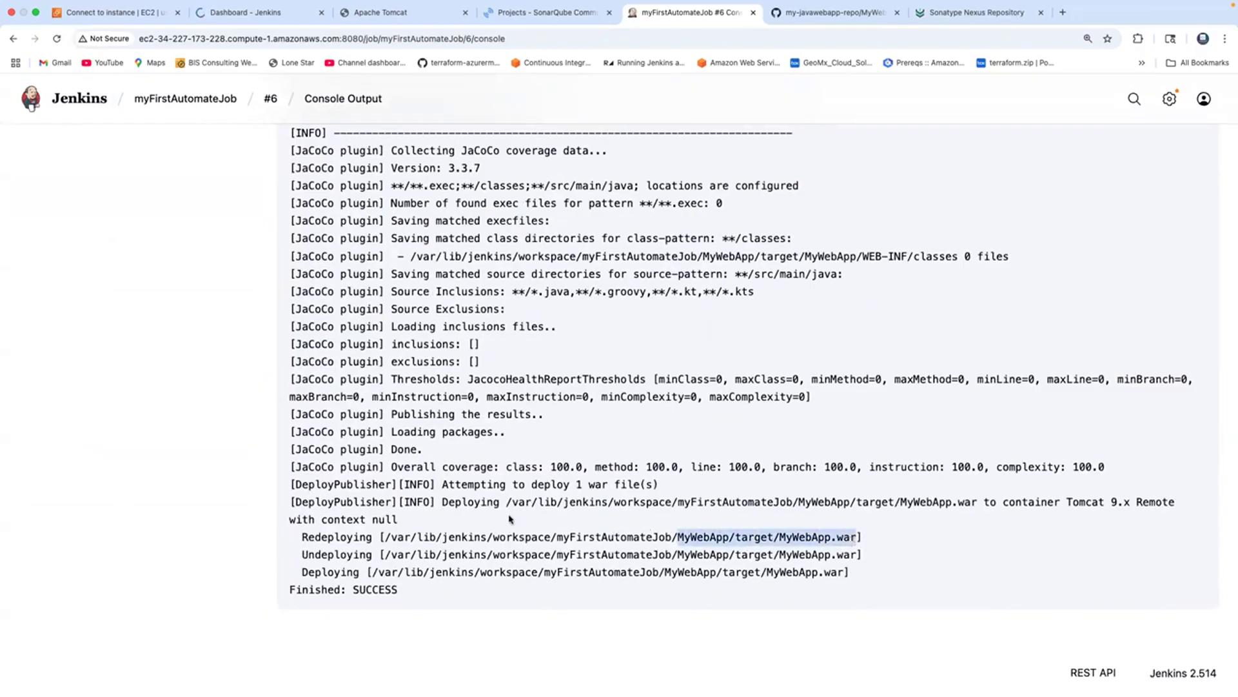
Select the job name in the deploy path and reopen myFirstAutomateJob's configuration.
double_click(597, 538)
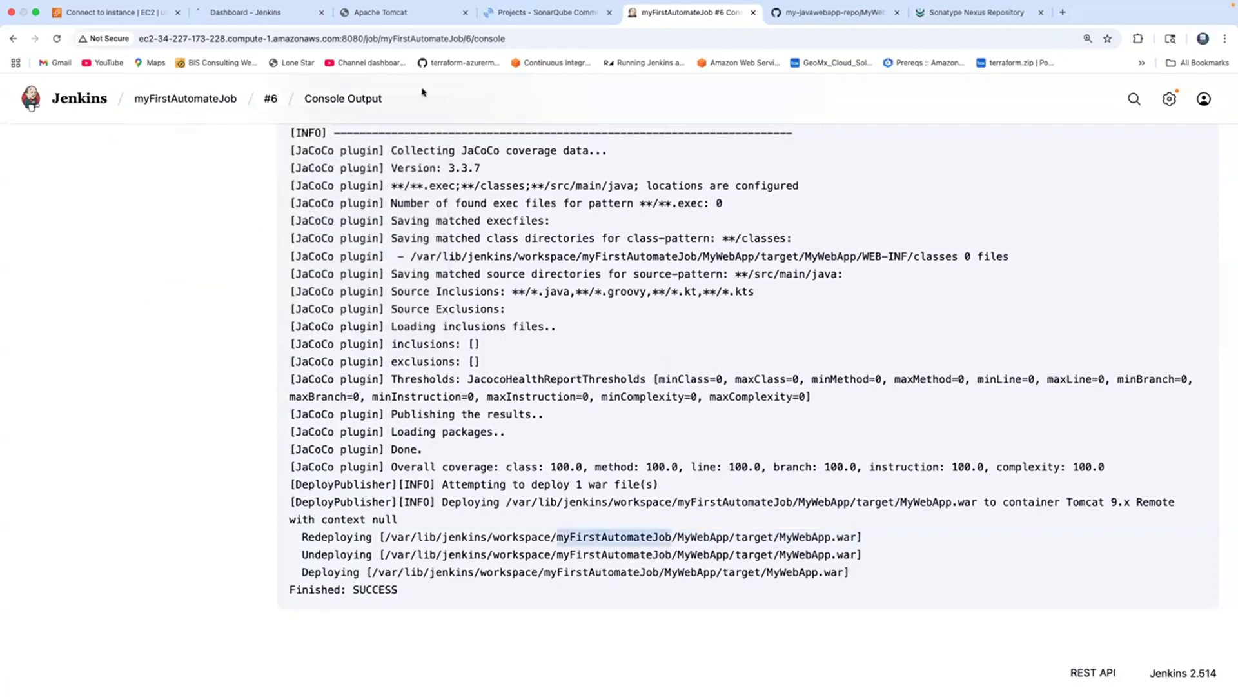
left_click(182, 99)
left_click(70, 260)
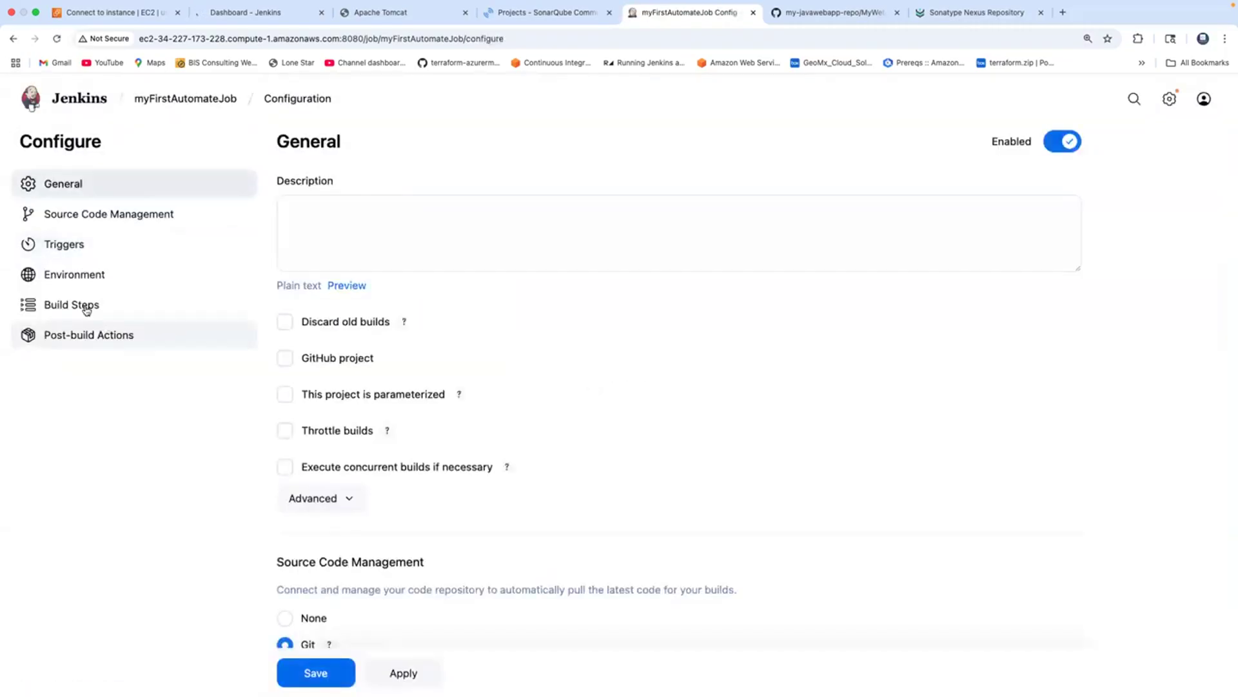
left_click(86, 307)
scroll(587, 376, "down", 3)
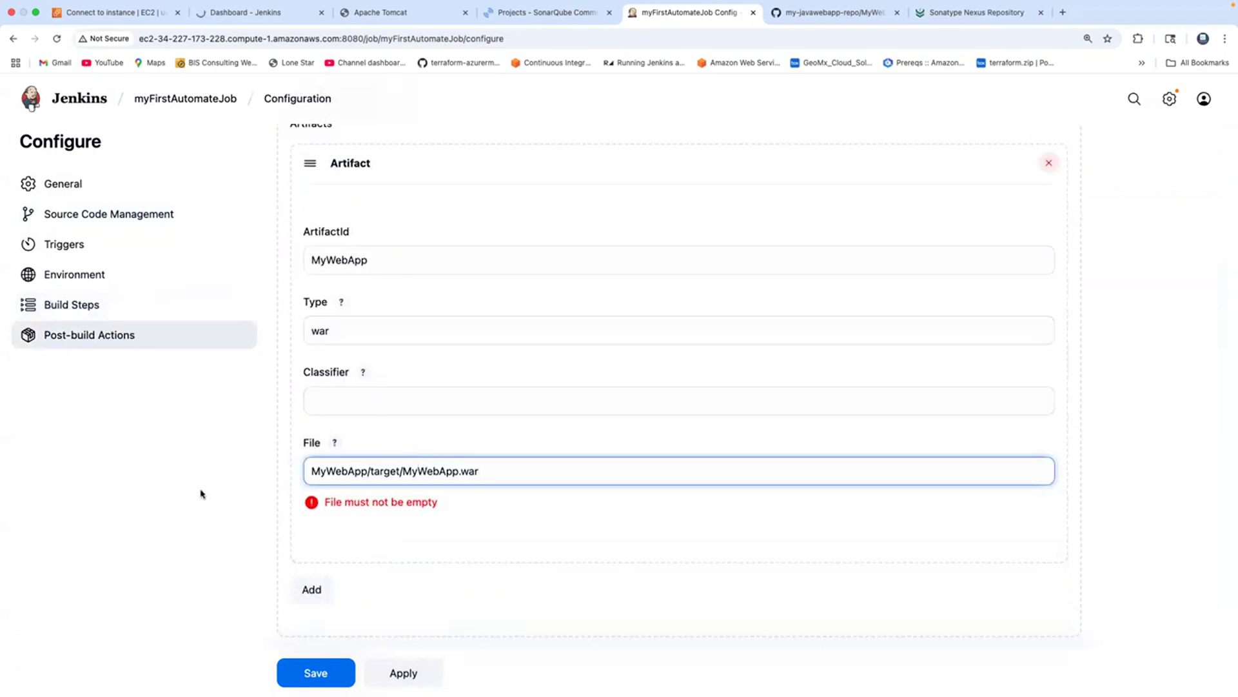
left_click(200, 494)
scroll(200, 494, "down", 7)
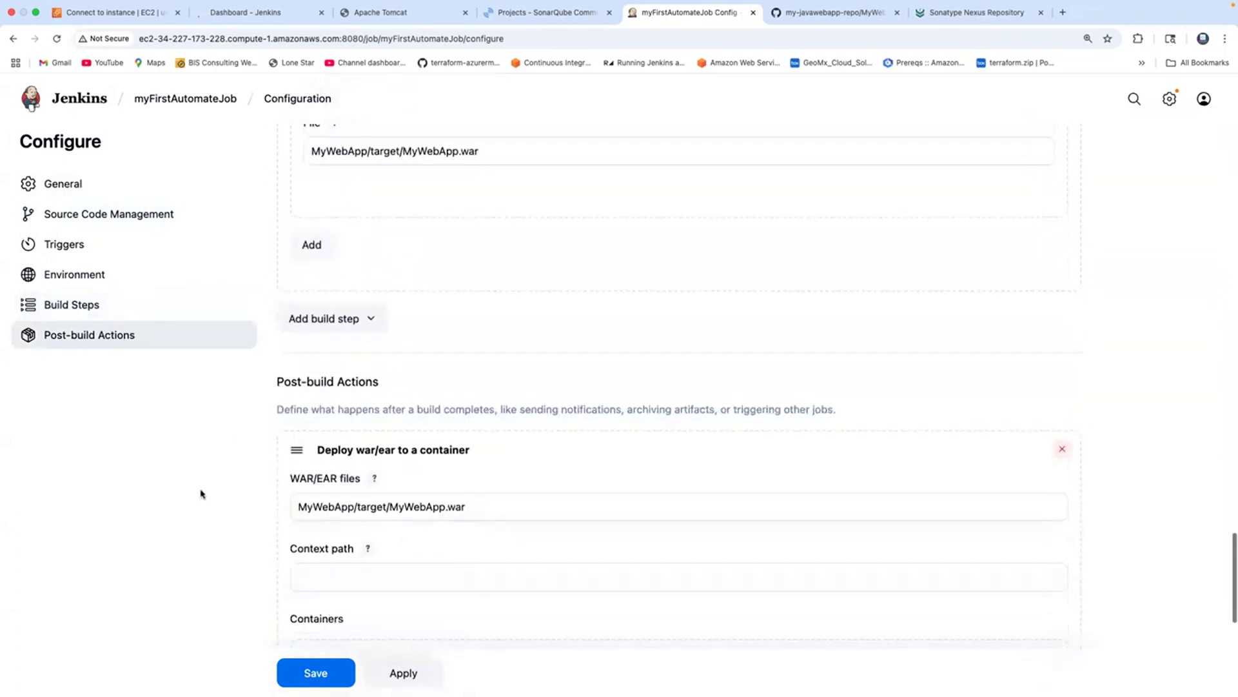
scroll(201, 494, "down", 5)
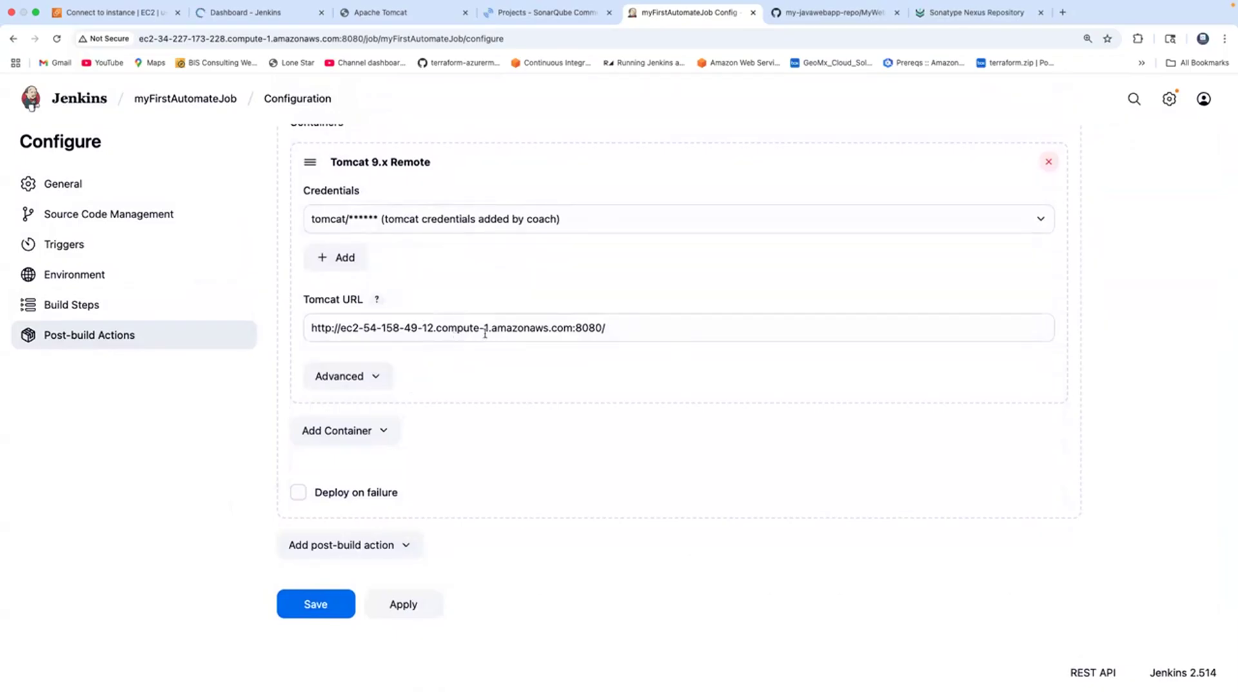
left_click(419, 14)
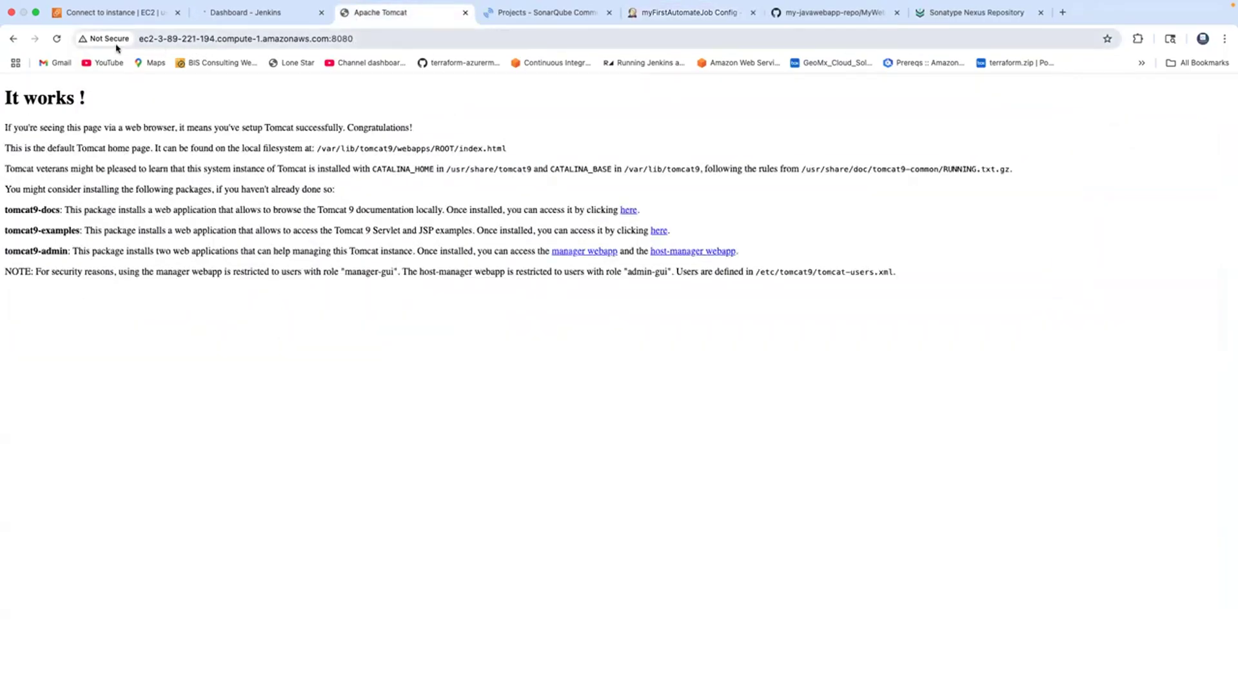
left_click(297, 40)
key("ctrl+c")
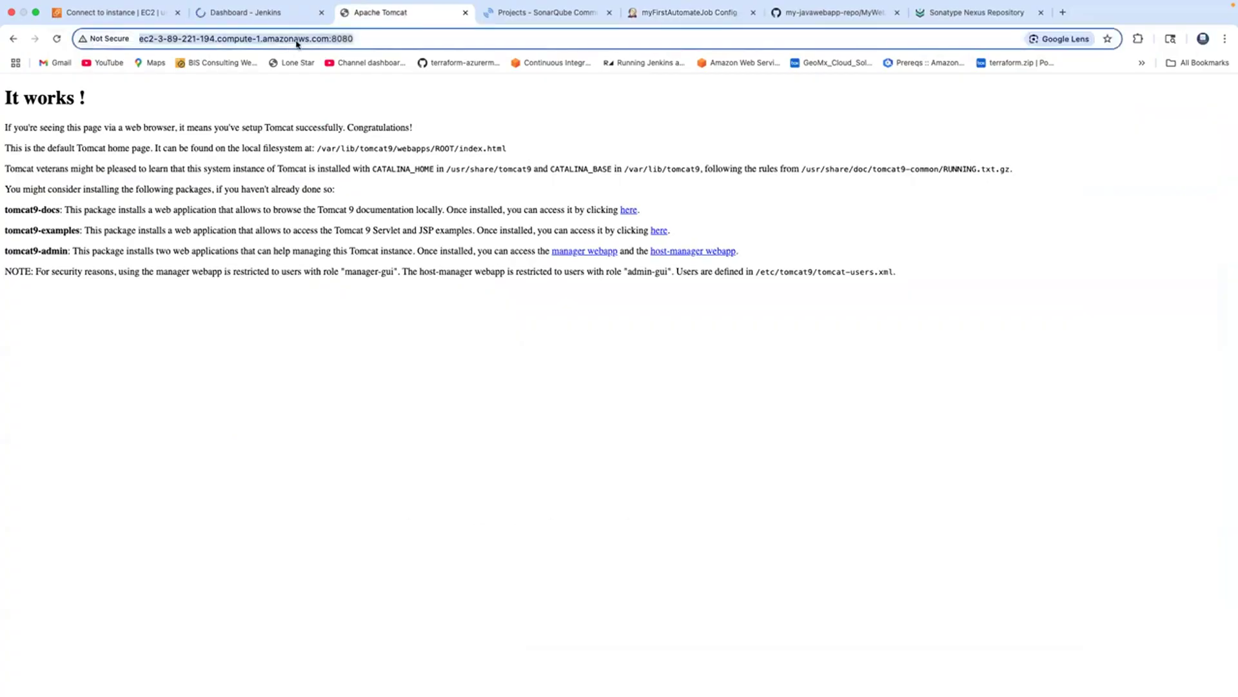
left_click(668, 13)
left_click(508, 328)
key("ctrl+a")
key("ctrl+v")
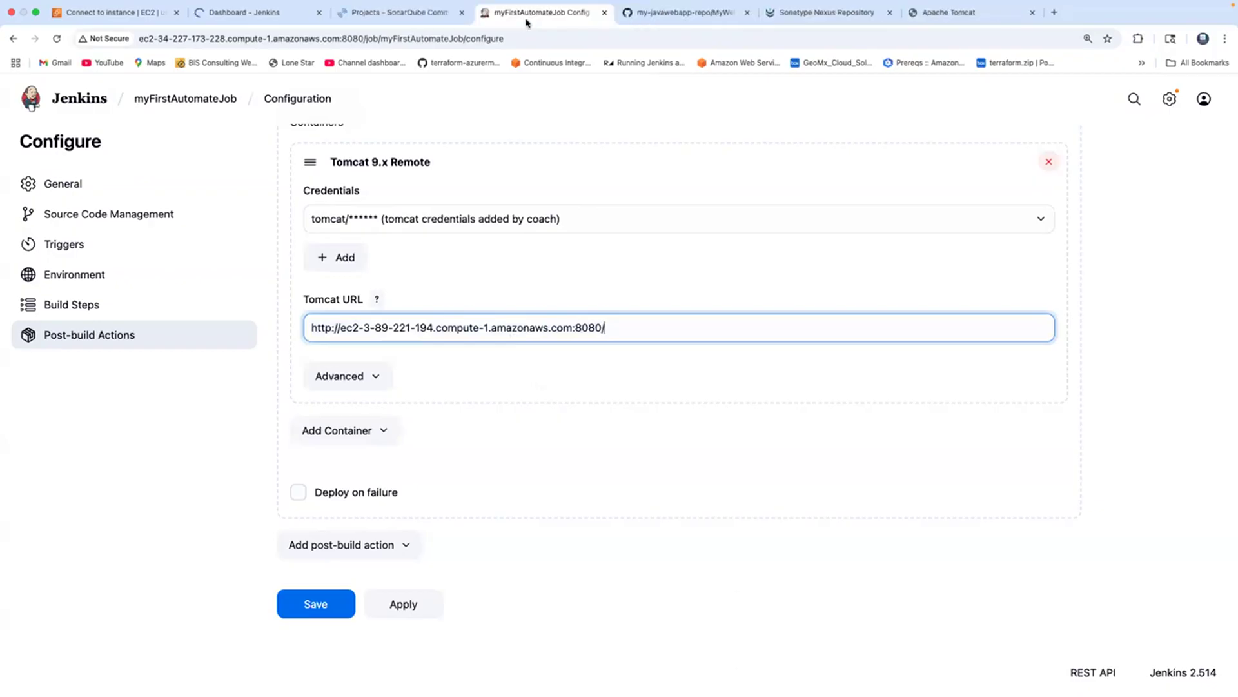
scroll(562, 357, "up", 10)
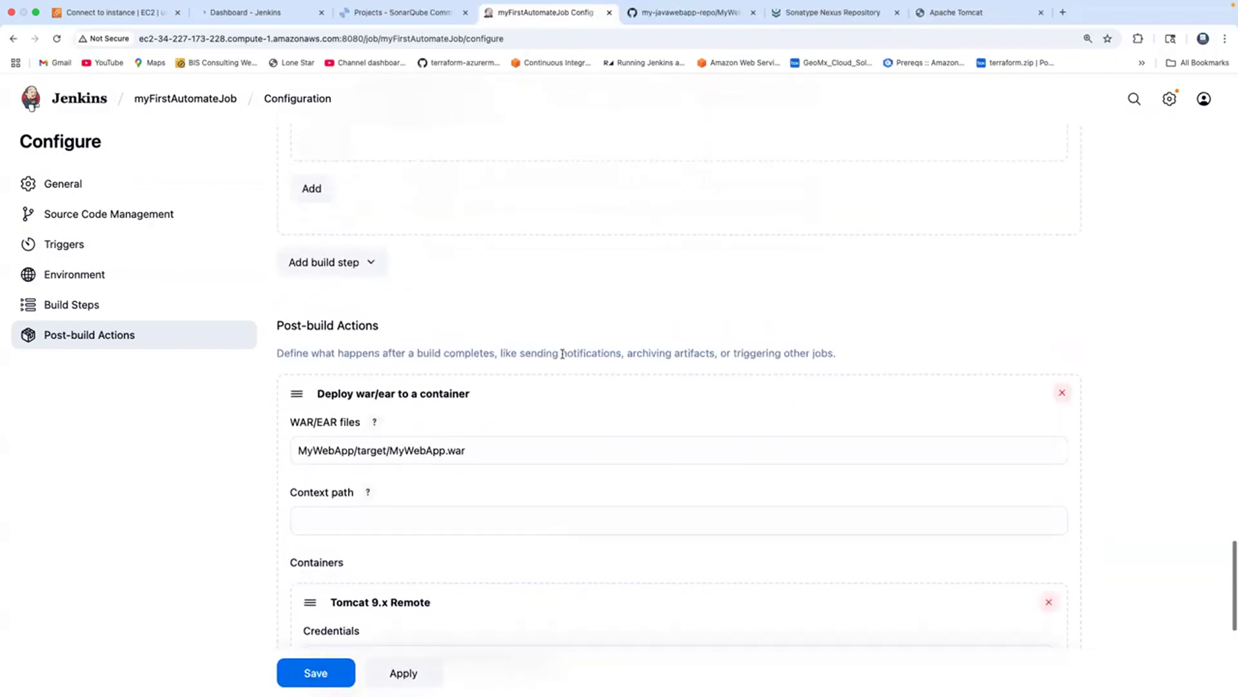
scroll(562, 354, "up", 10)
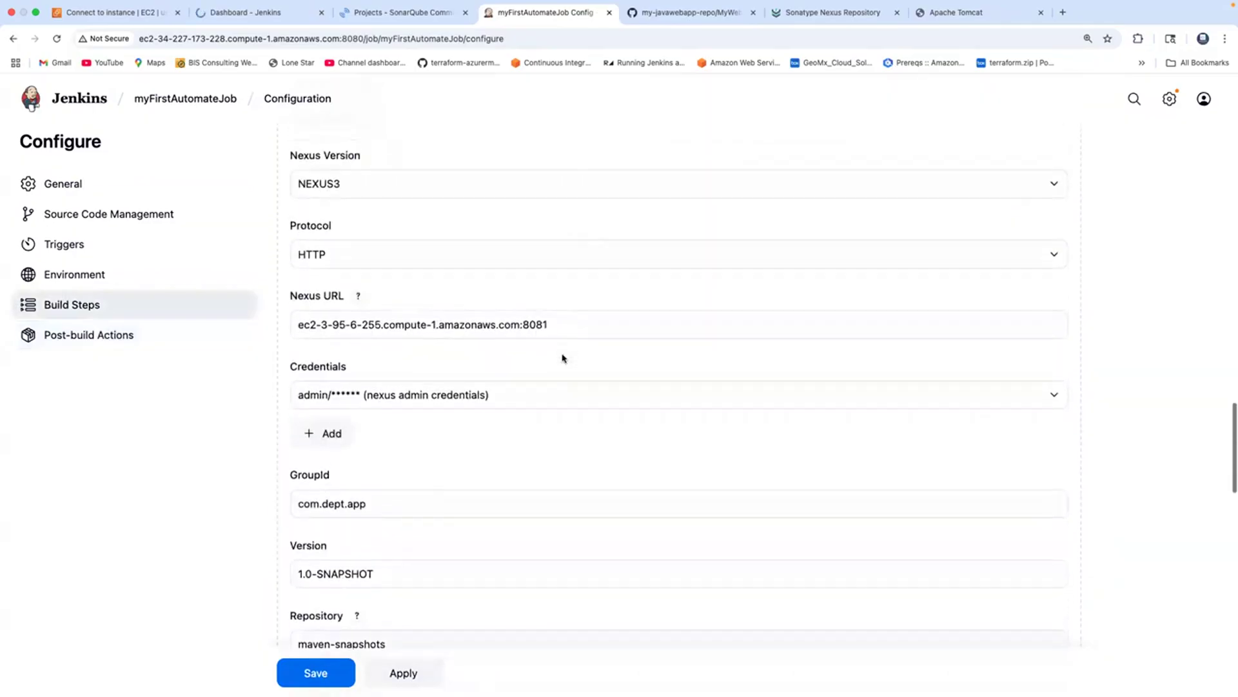
scroll(561, 357, "up", 10)
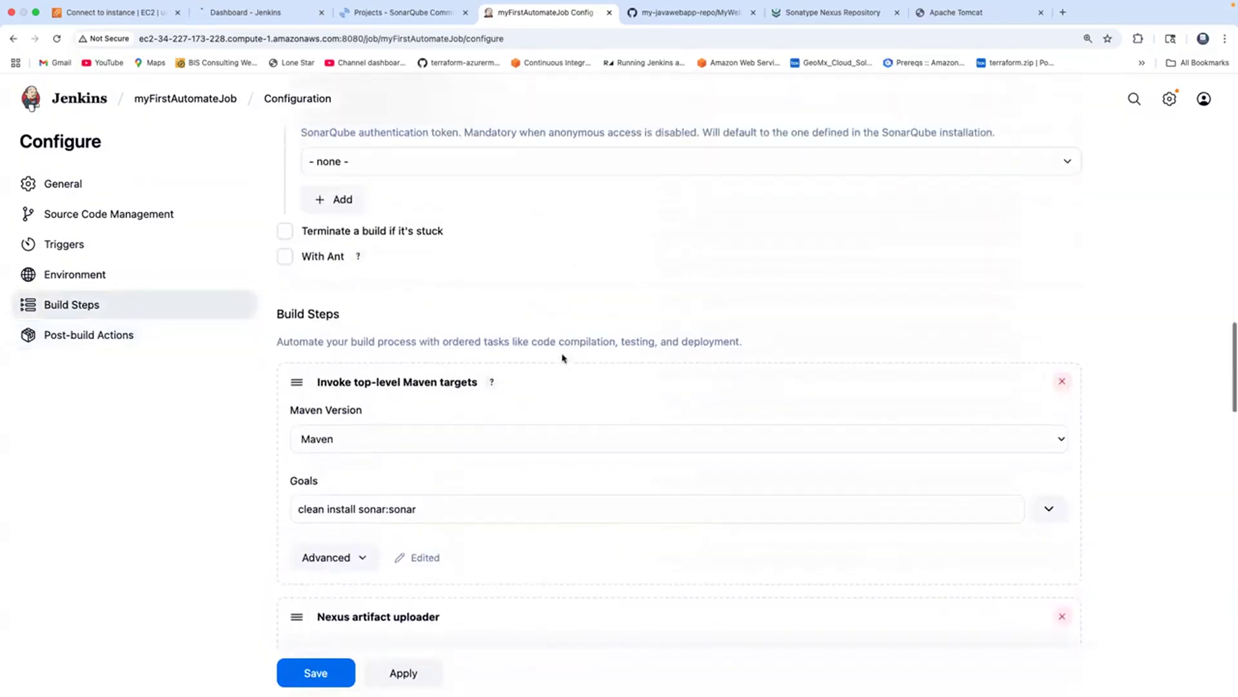
scroll(561, 357, "up", 3)
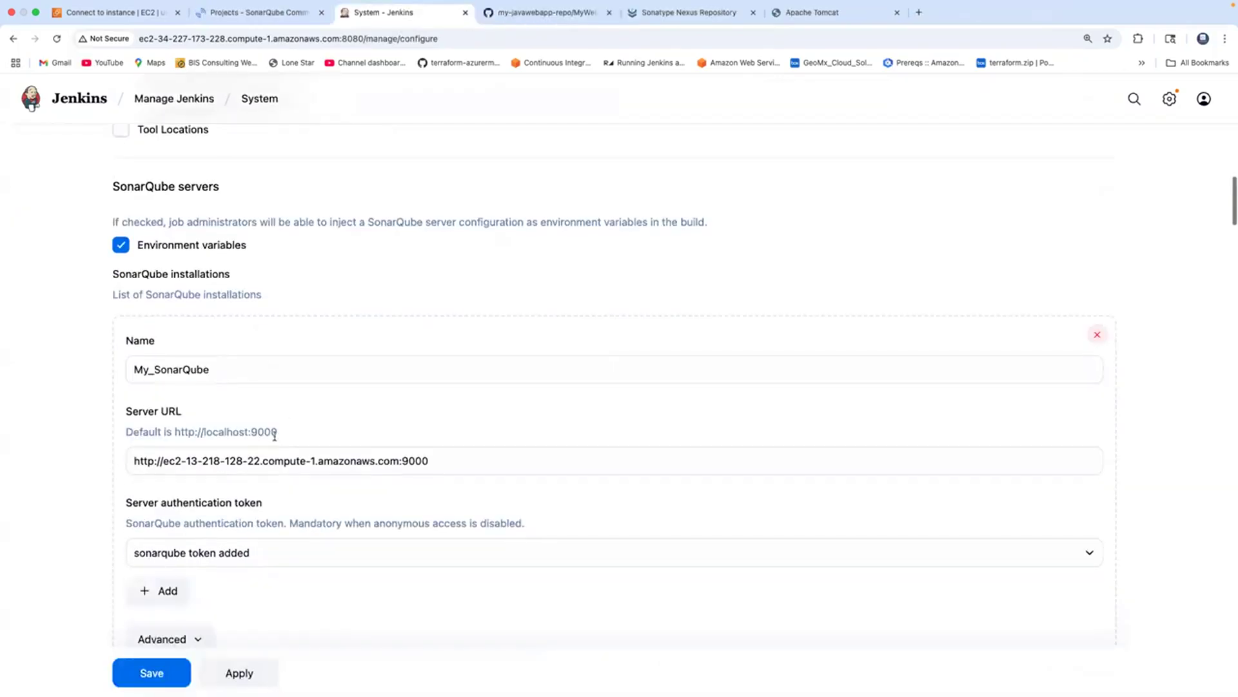
Paste the SonarQube address into My_SonarQube's Server URL, trim /projects so it ends at :9000, and save.
left_click(283, 465)
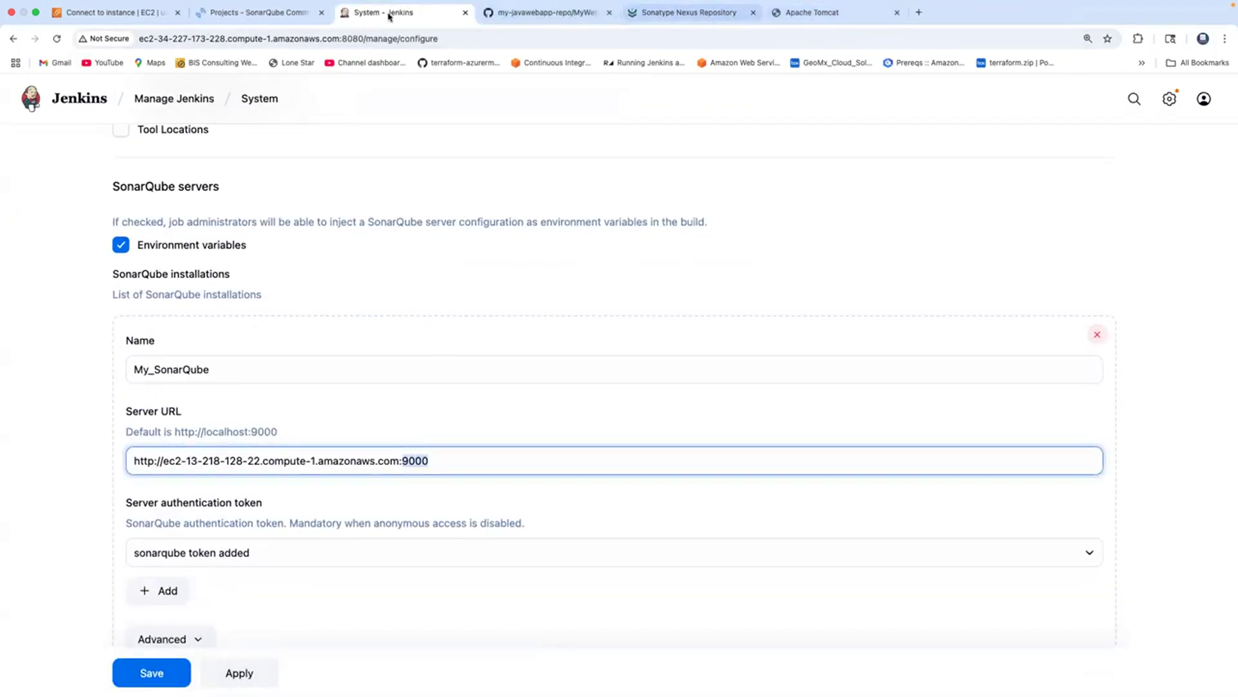
left_click(280, 14)
left_click(57, 38)
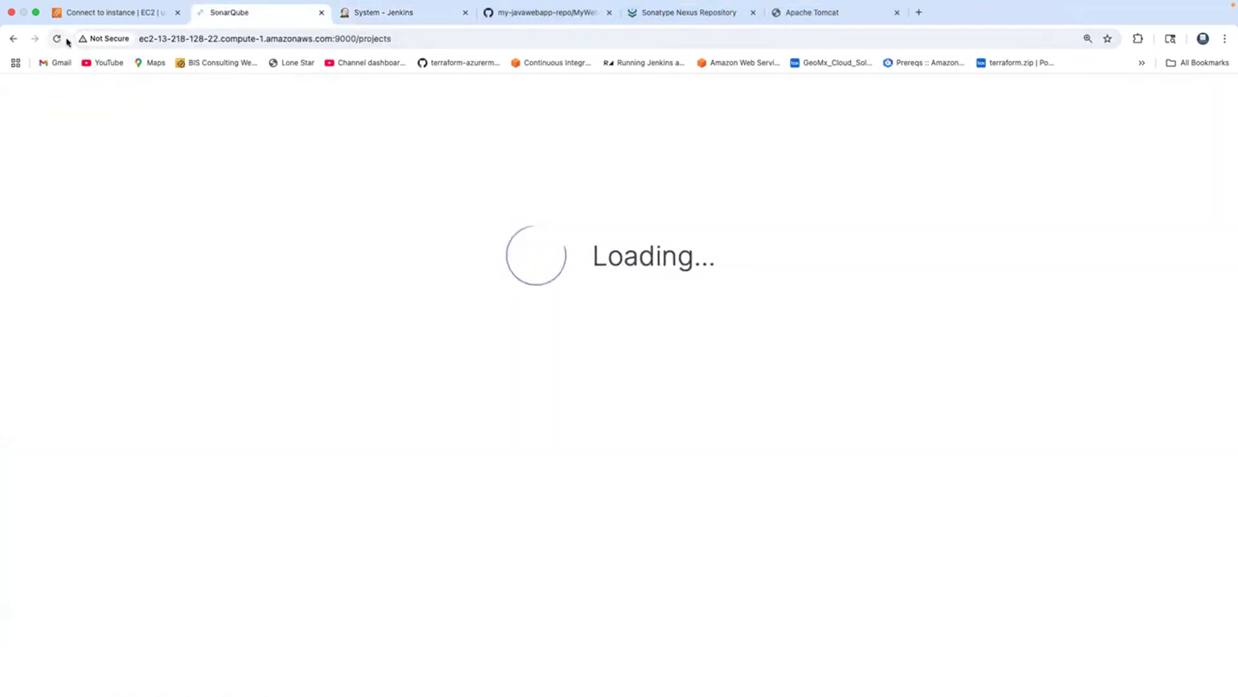
left_click(256, 39)
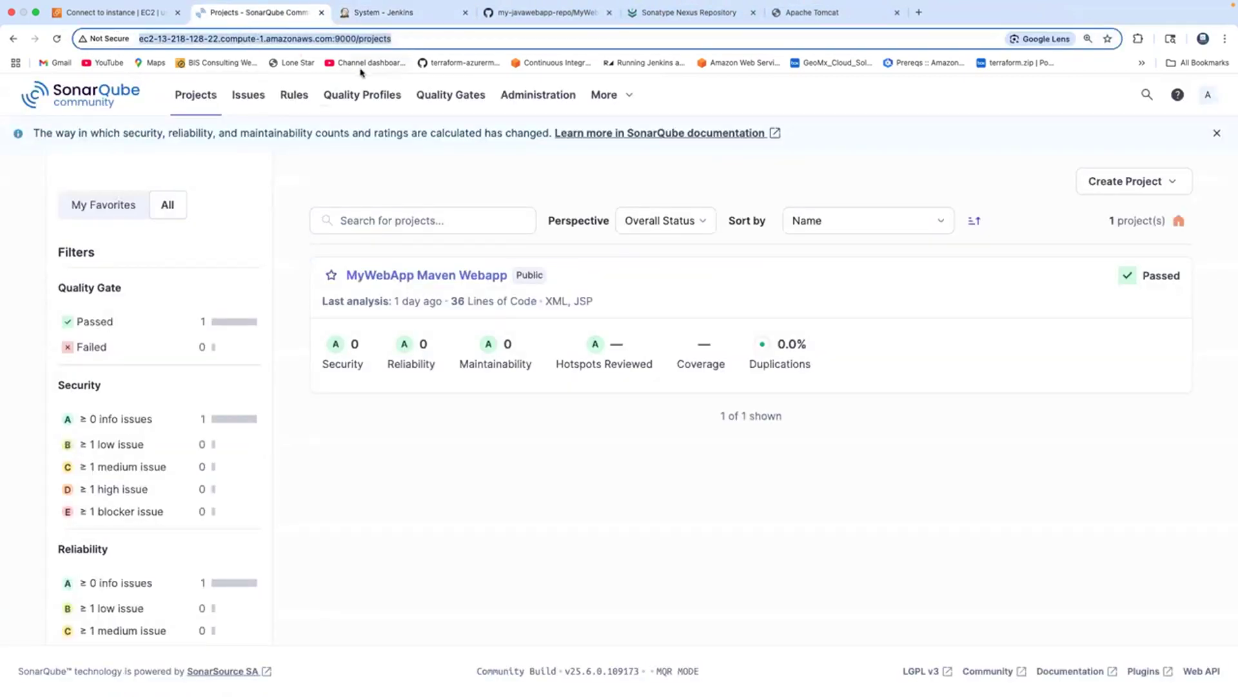
left_click(438, 21)
triple_click(293, 458)
key("ctrl+v")
left_click_drag(430, 460, 474, 461)
key("BackSpace")
left_click(150, 672)
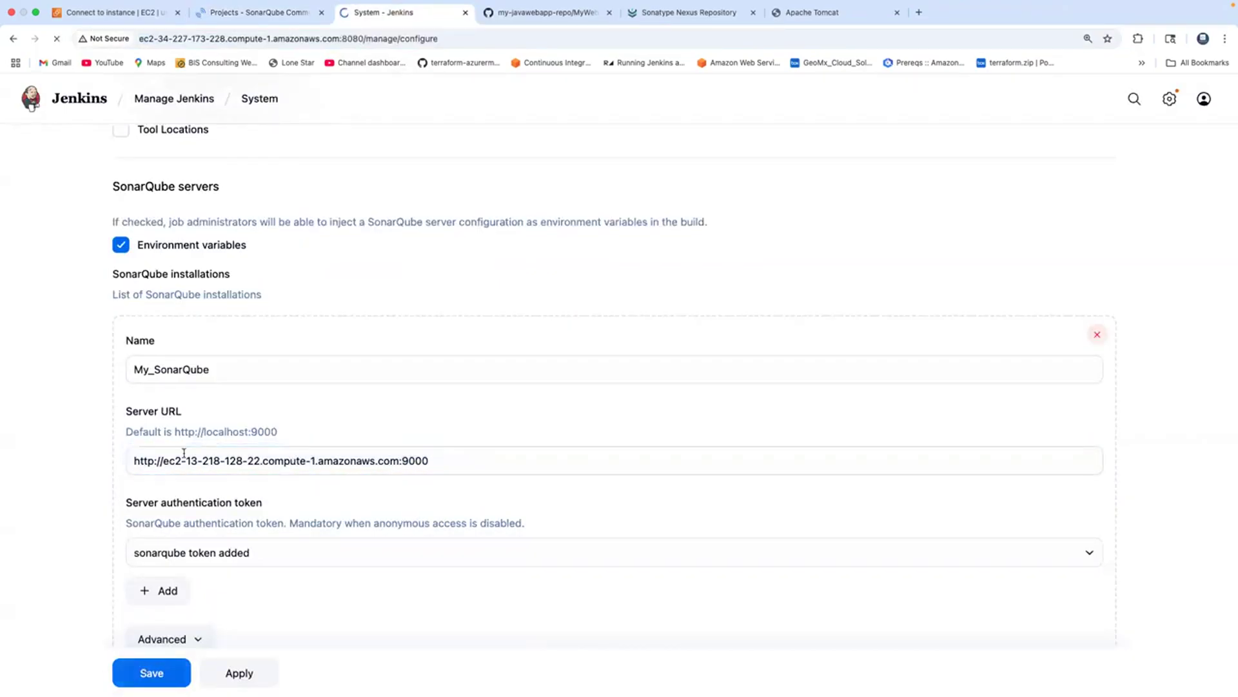
Trigger a new build (#7) of myFirstAutomateJob.
left_click(417, 256)
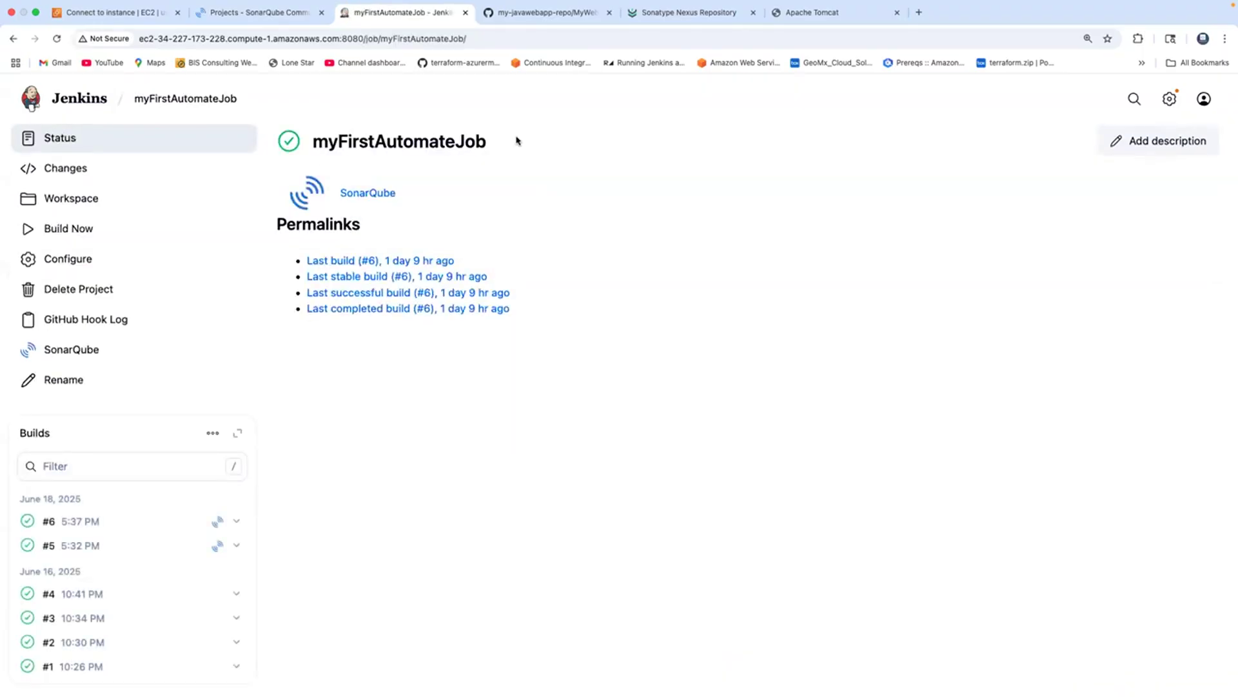
left_click(82, 229)
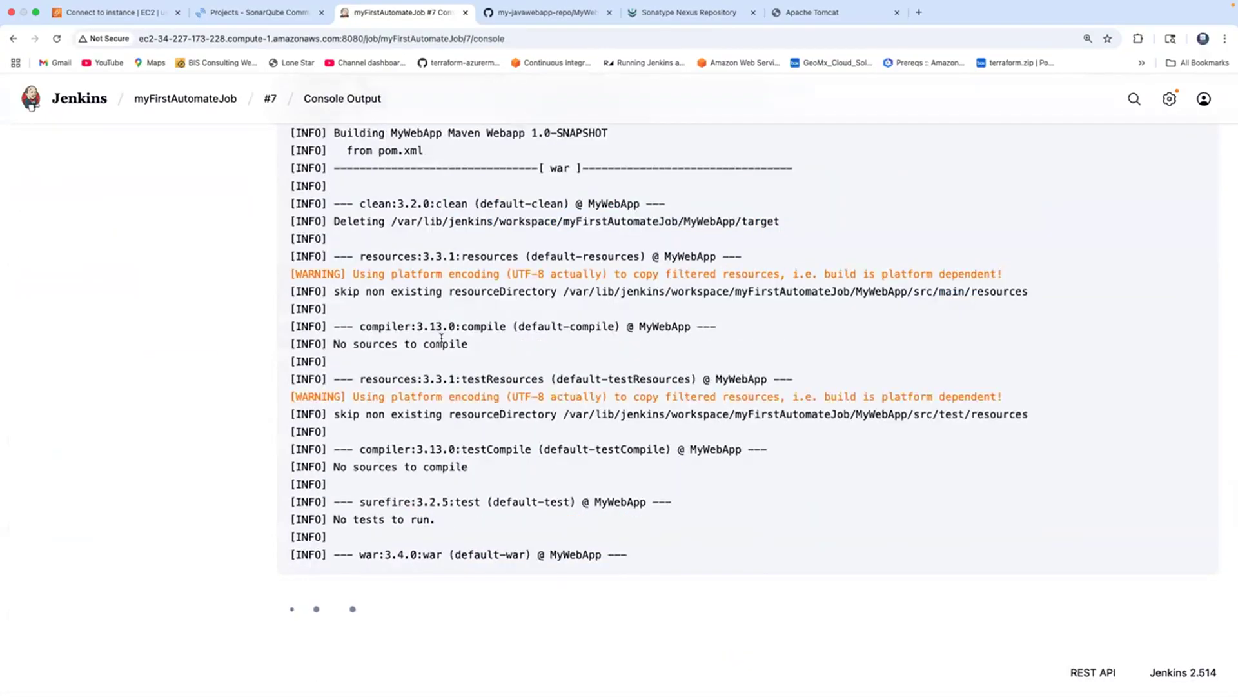
scroll(441, 338, "up", 10)
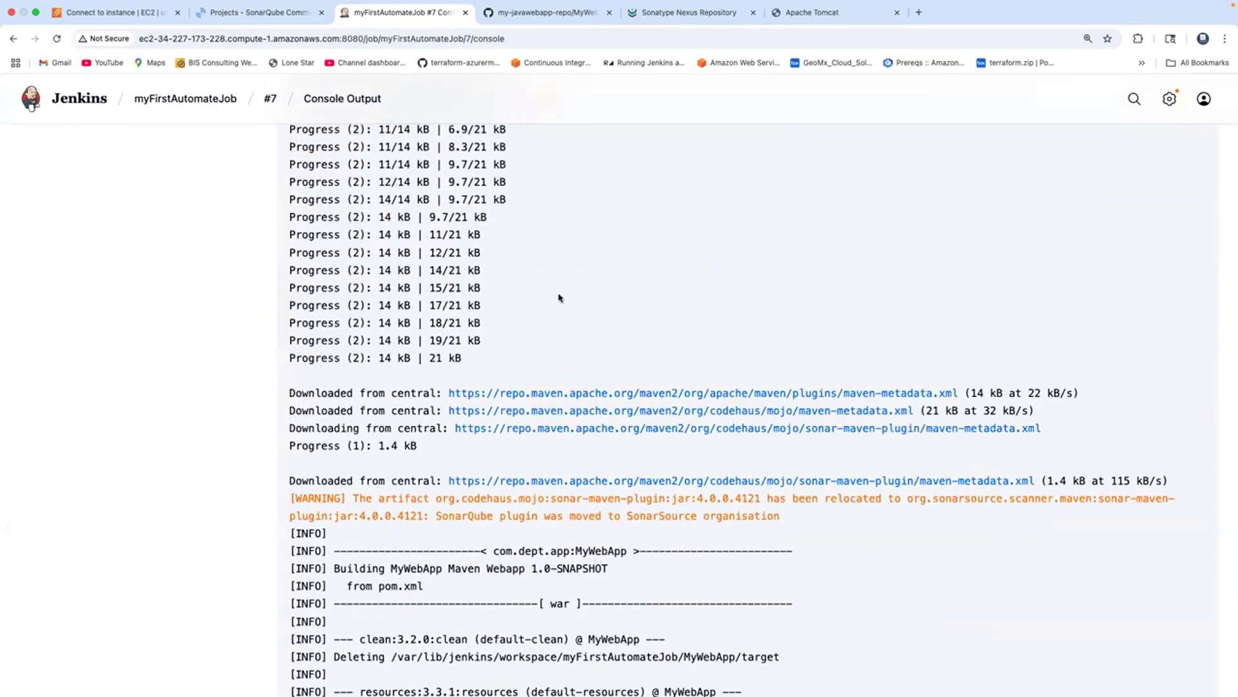
Check build #7's log for the war upload to maven-snapshots completing at 100%.
scroll(559, 298, "down", 20)
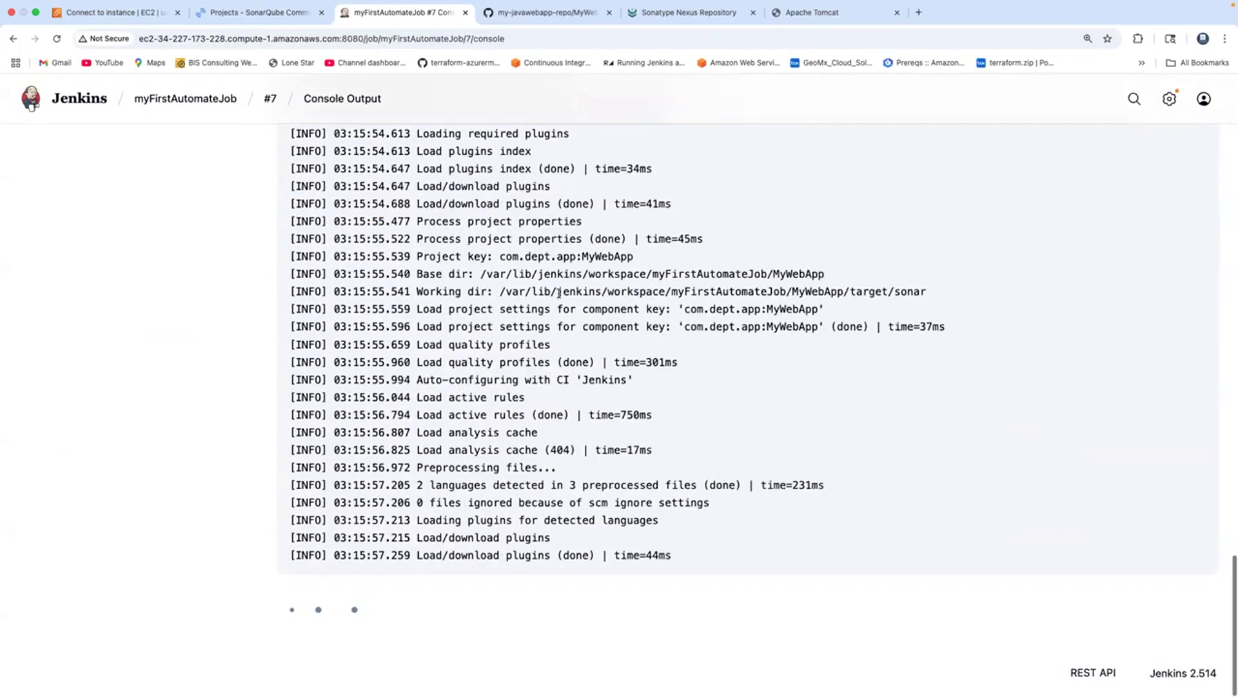
left_click_drag(450, 240, 516, 373)
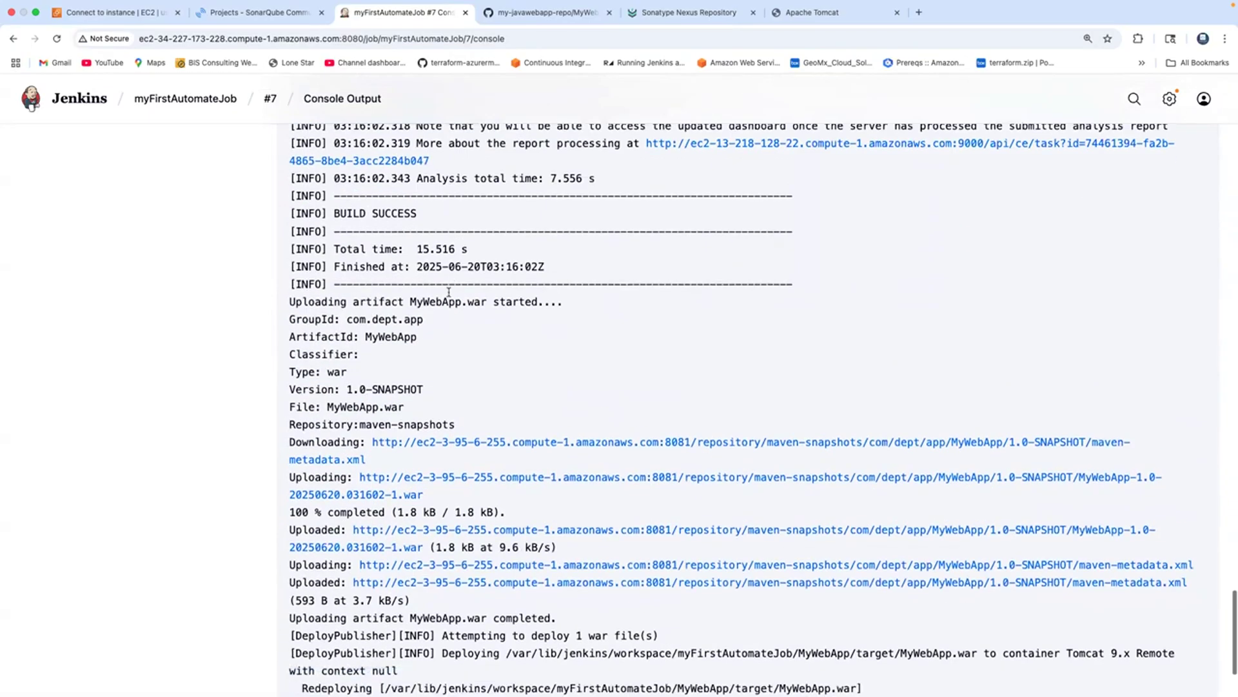
left_click_drag(306, 266, 413, 301)
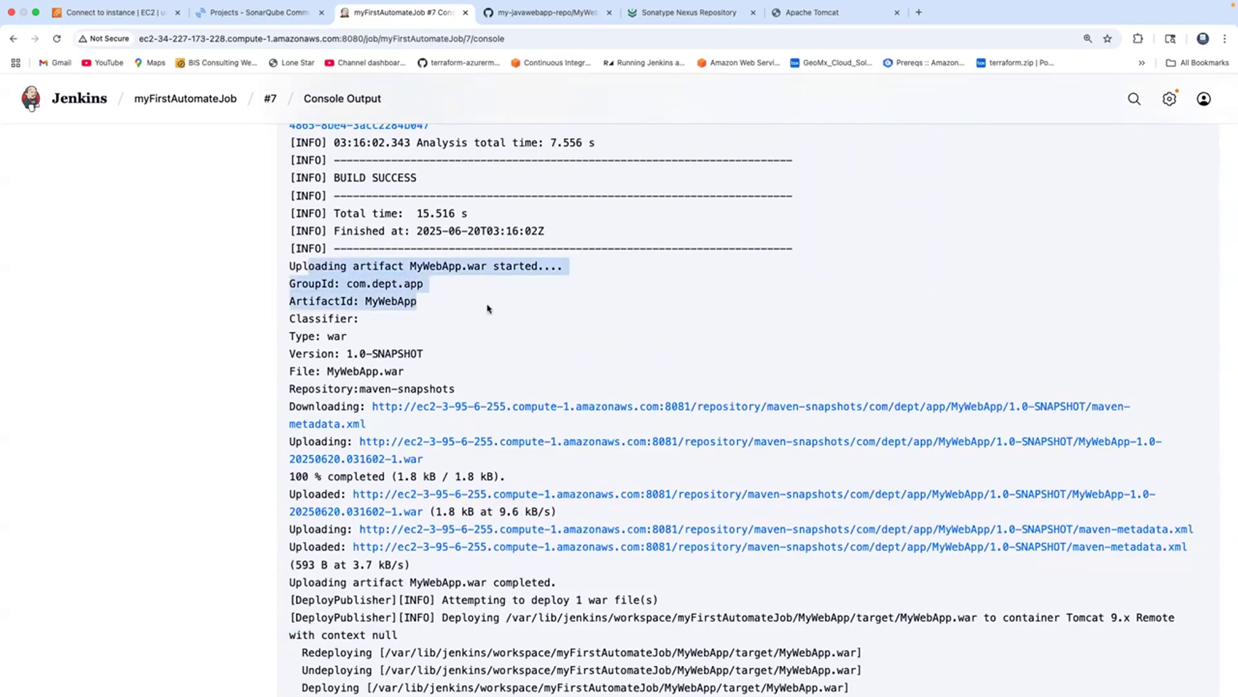
left_click(298, 317)
left_click_drag(298, 317, 349, 396)
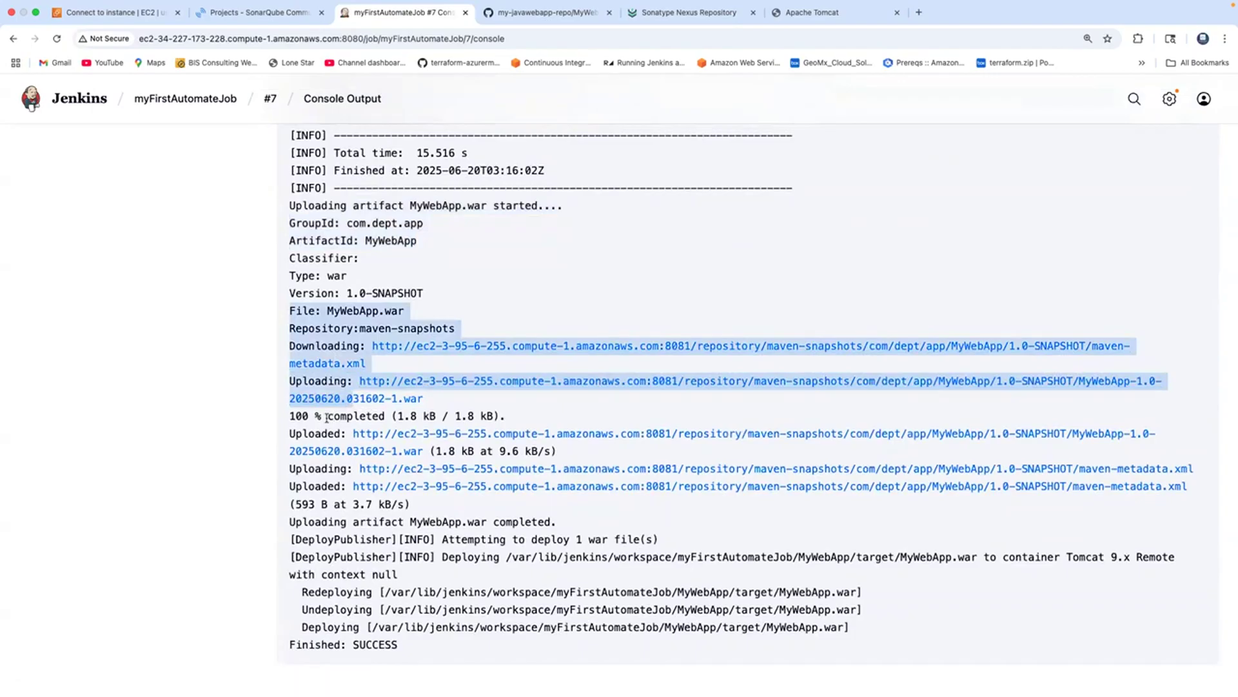
triple_click(327, 418)
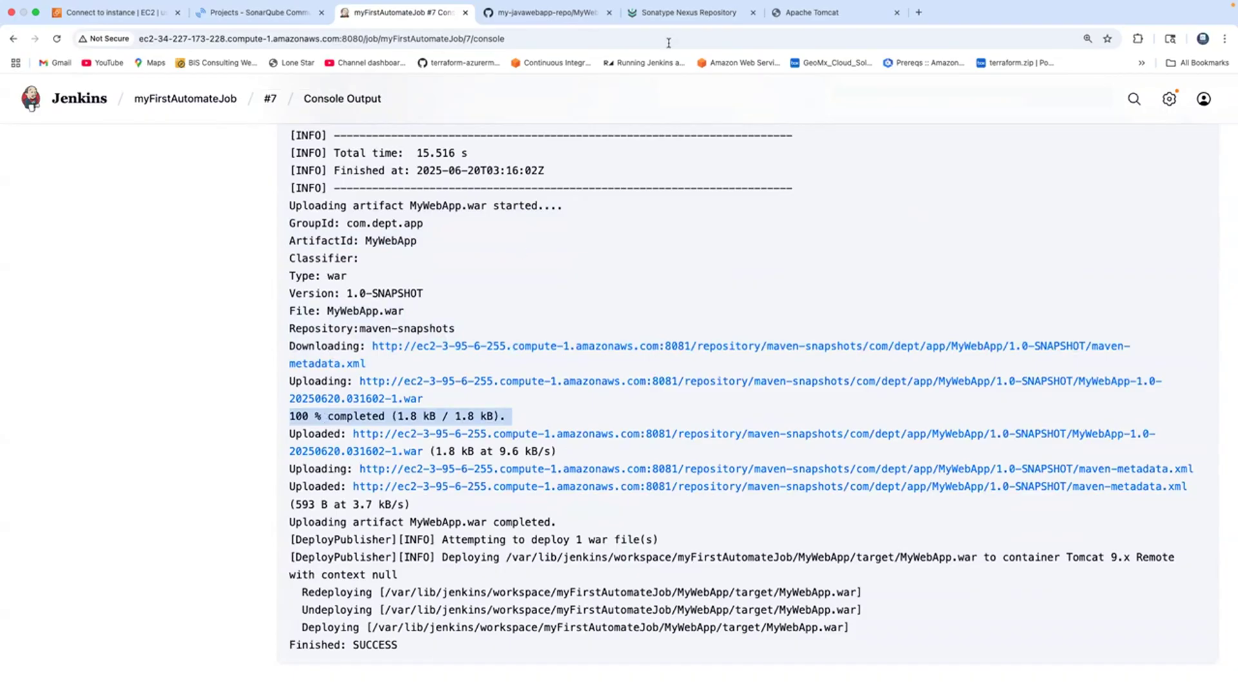
Highlight the 100% upload figure in build #7's console output.
left_click(675, 14)
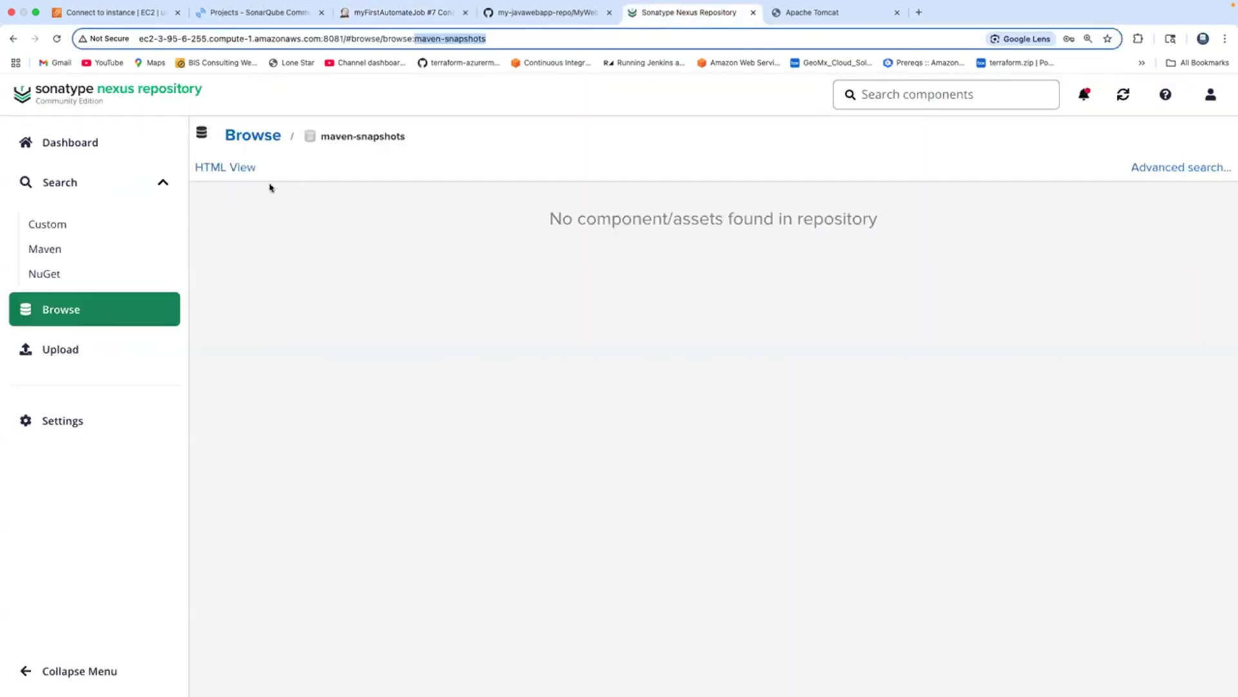
left_click(420, 14)
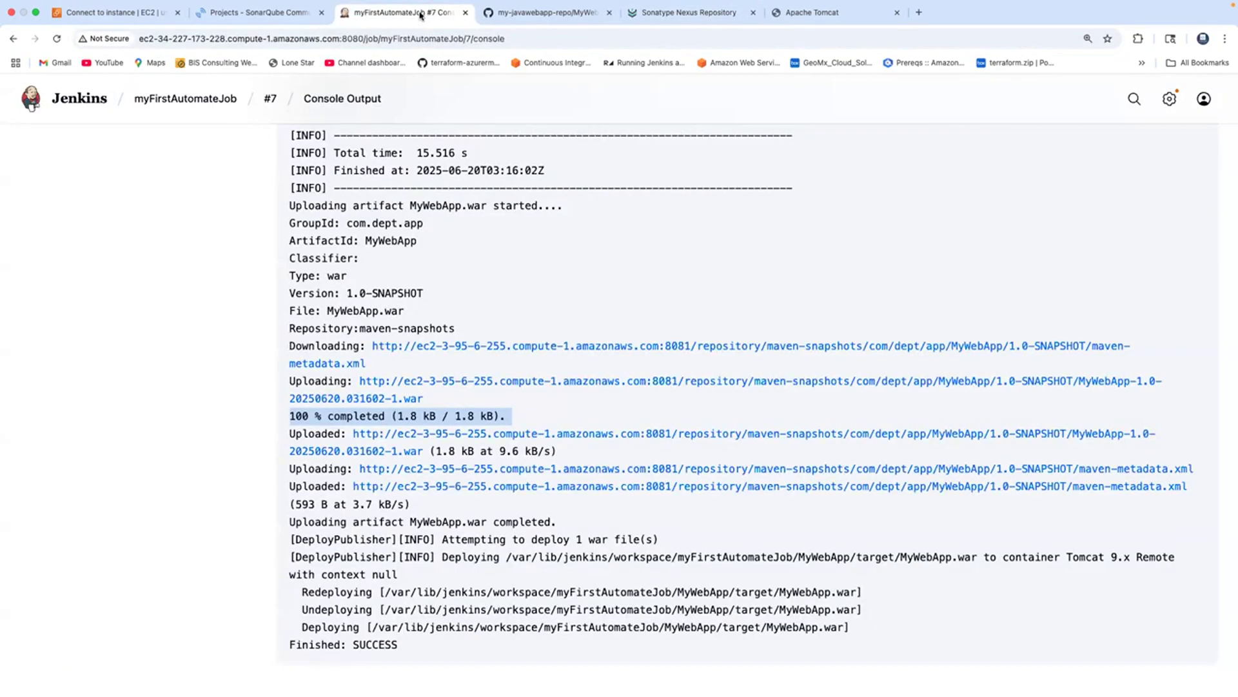
left_click(502, 279)
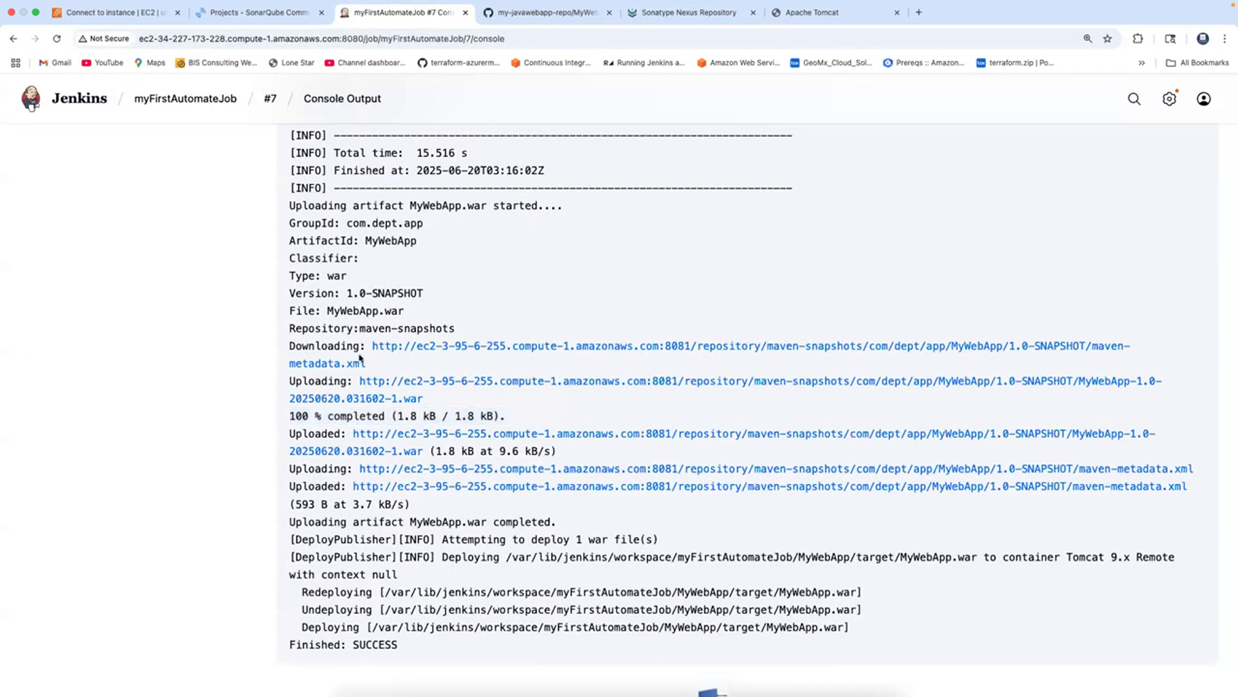
left_click_drag(290, 416, 475, 416)
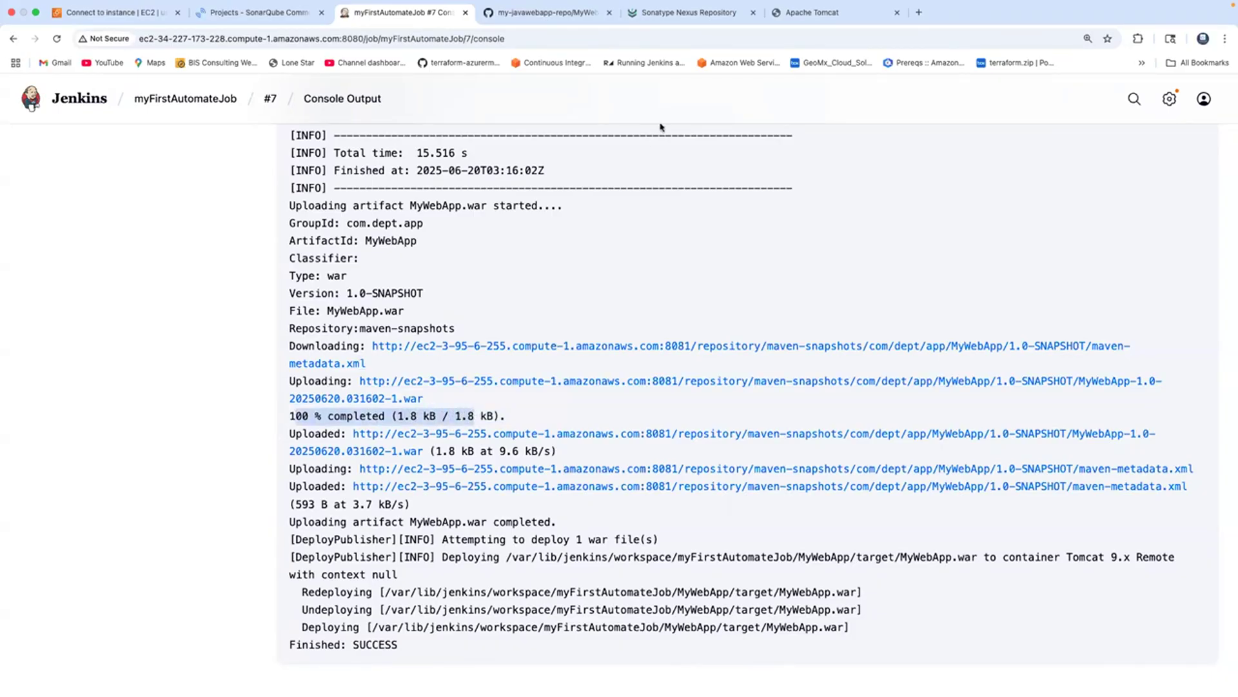
Browse Nexus maven-snapshots and expand 1.0-SNAPSHOT to reveal 1.0-20250620.031602-1.
left_click(688, 13)
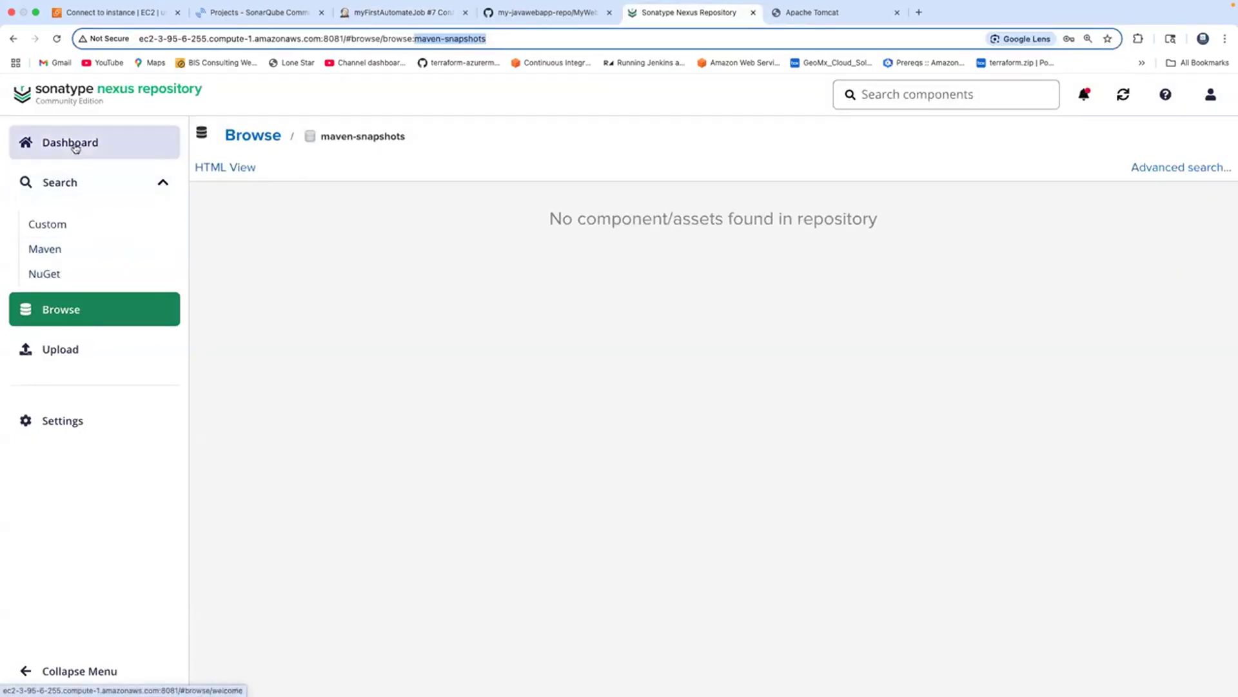
left_click(65, 318)
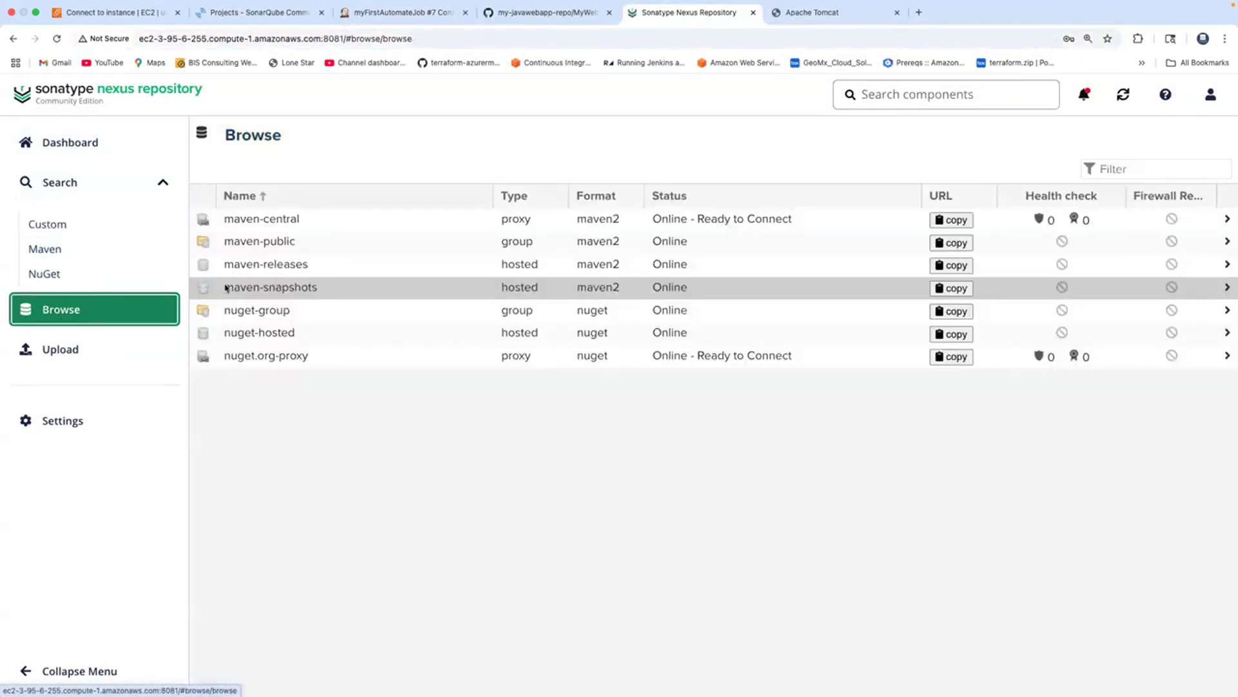
left_click(288, 287)
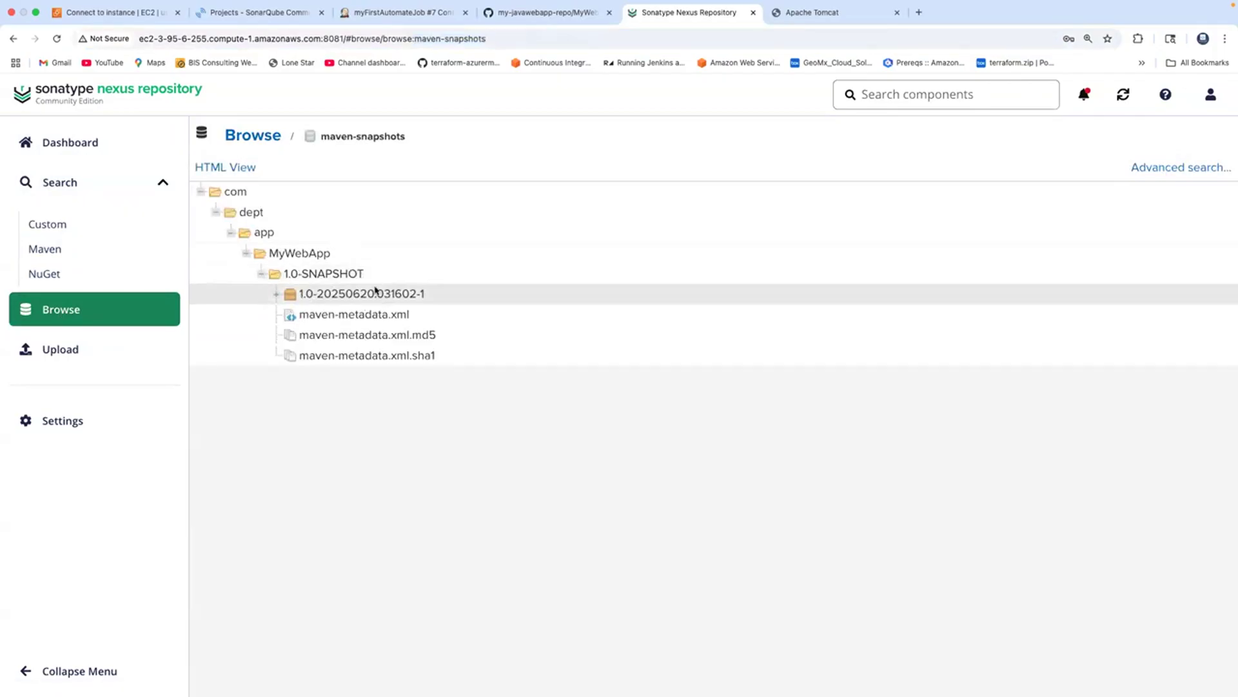
left_click(280, 296)
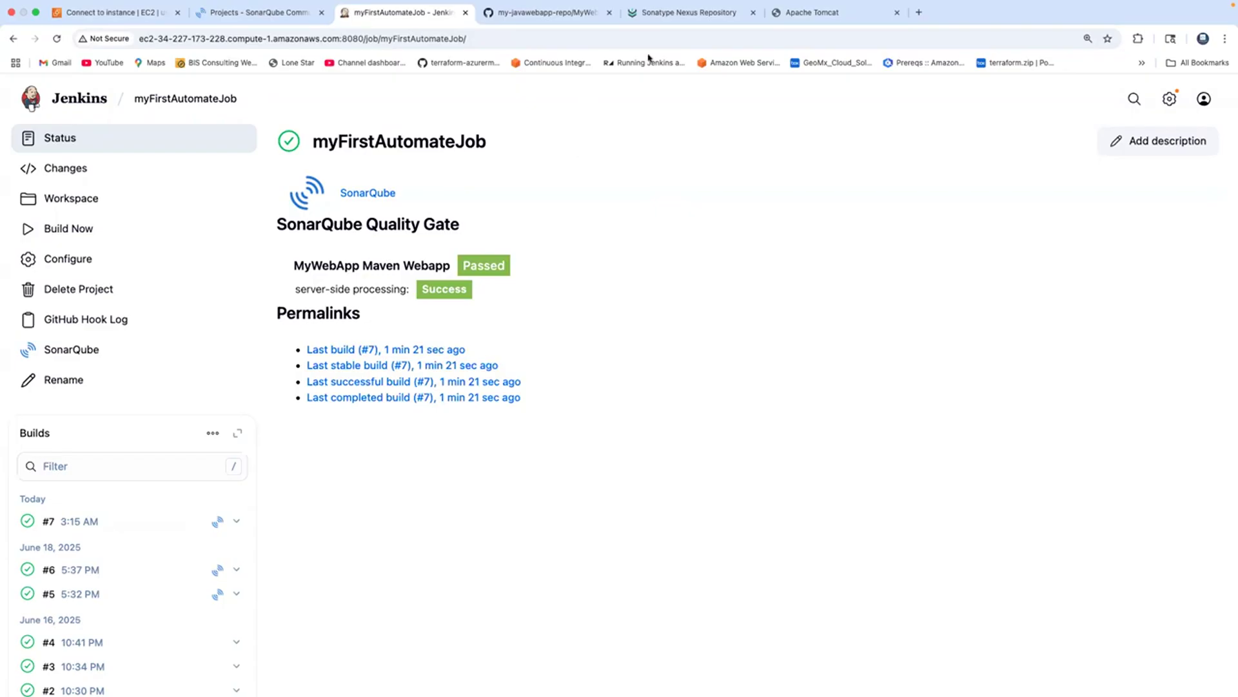
left_click(684, 12)
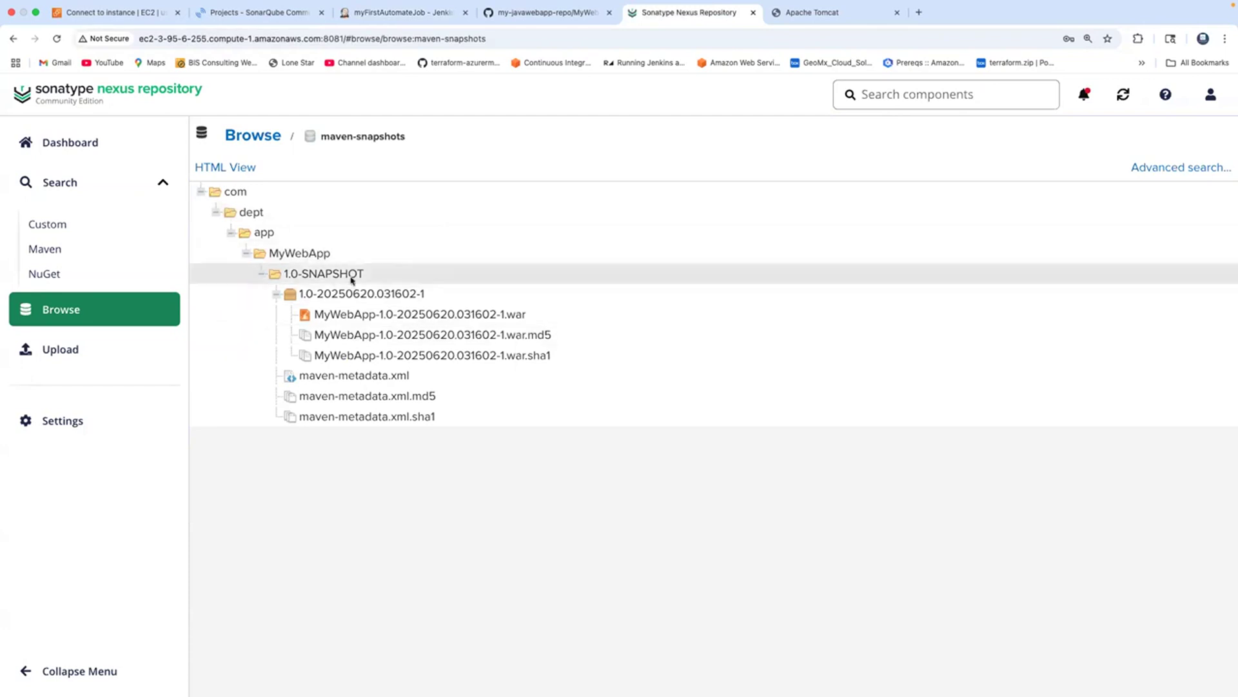
Return to the Jenkins dashboard showing last success #7 and exit browser full screen.
left_click(397, 14)
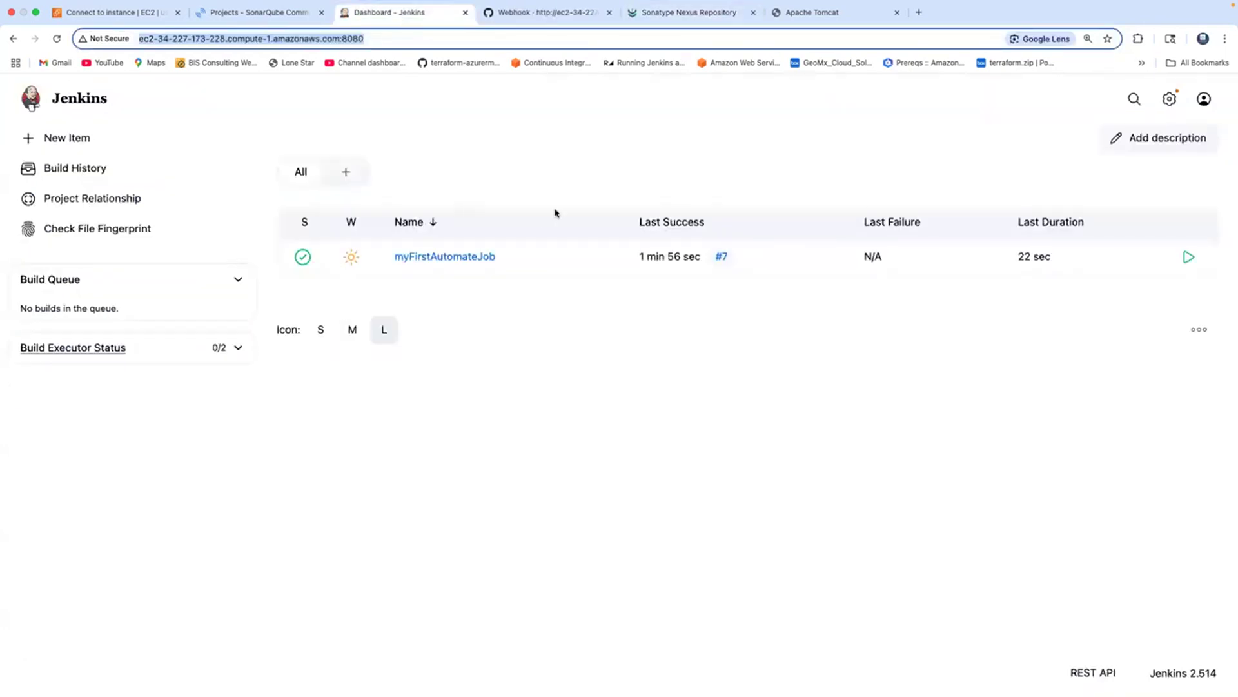
mouse_move(184, 6)
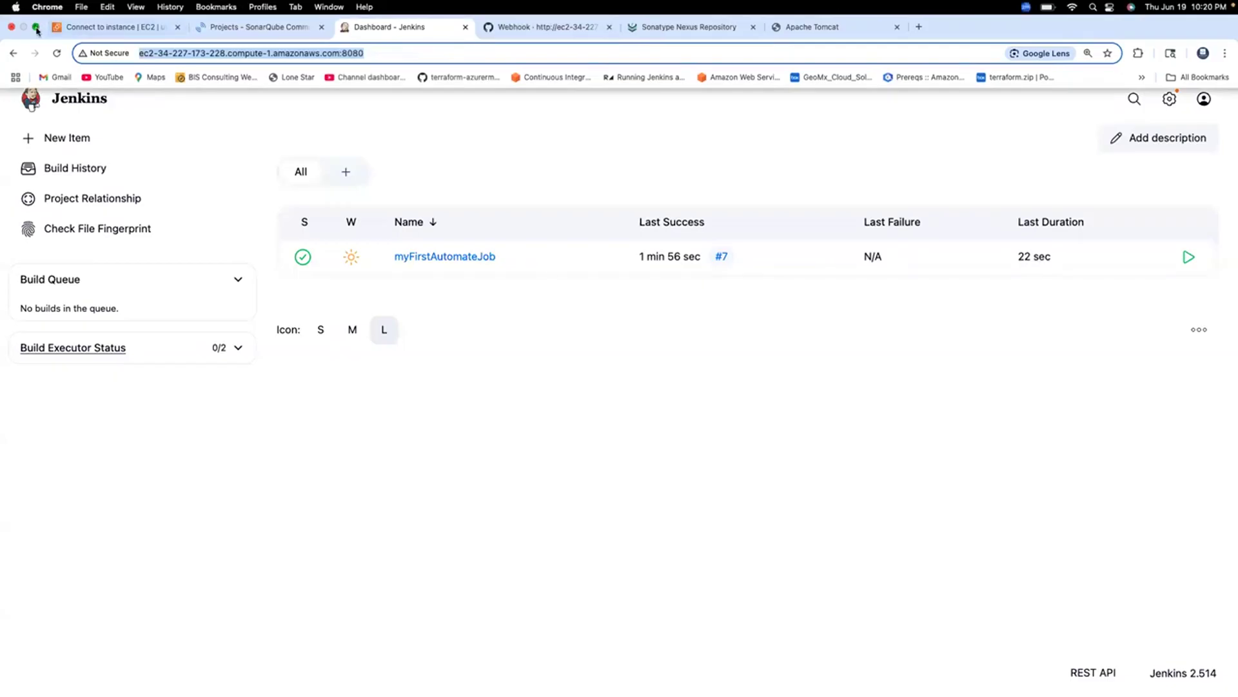
left_click(36, 28)
Bring the Jenkins terminal to full screen and list the home folder with ls -al.
left_click(731, 222)
left_click_drag(716, 25, 402, 218)
left_click(749, 100)
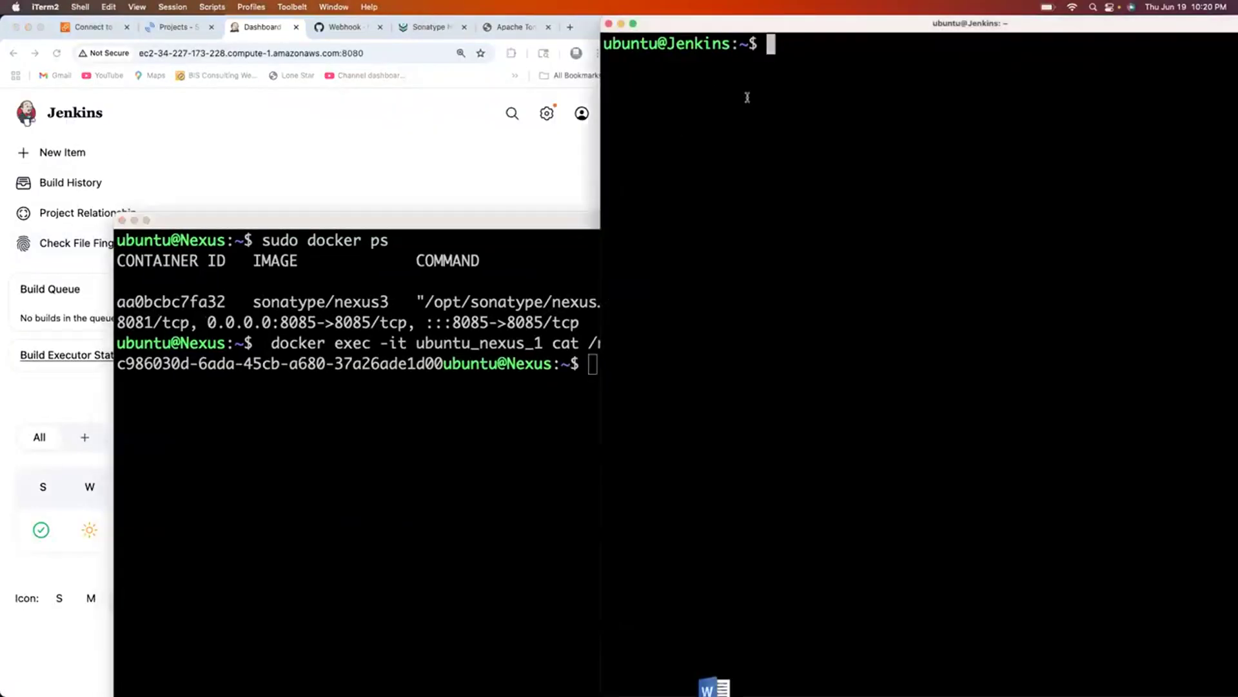
left_click(634, 24)
type("ls -al")
key("Return")
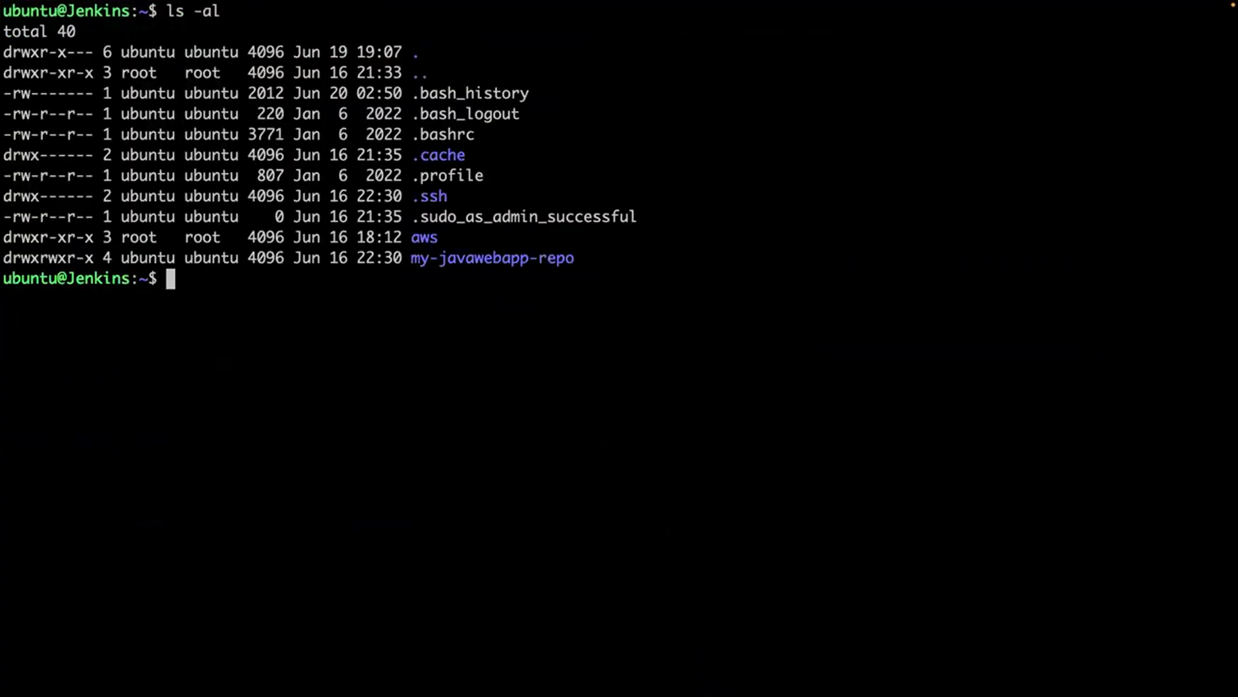
Pull the latest changes into the my-javawebapp-repo repository with git pull.
type("git po")
key("BackSpace")
type("ull")
key("Return")
type("cd m")
key("Tab")
key("Return")
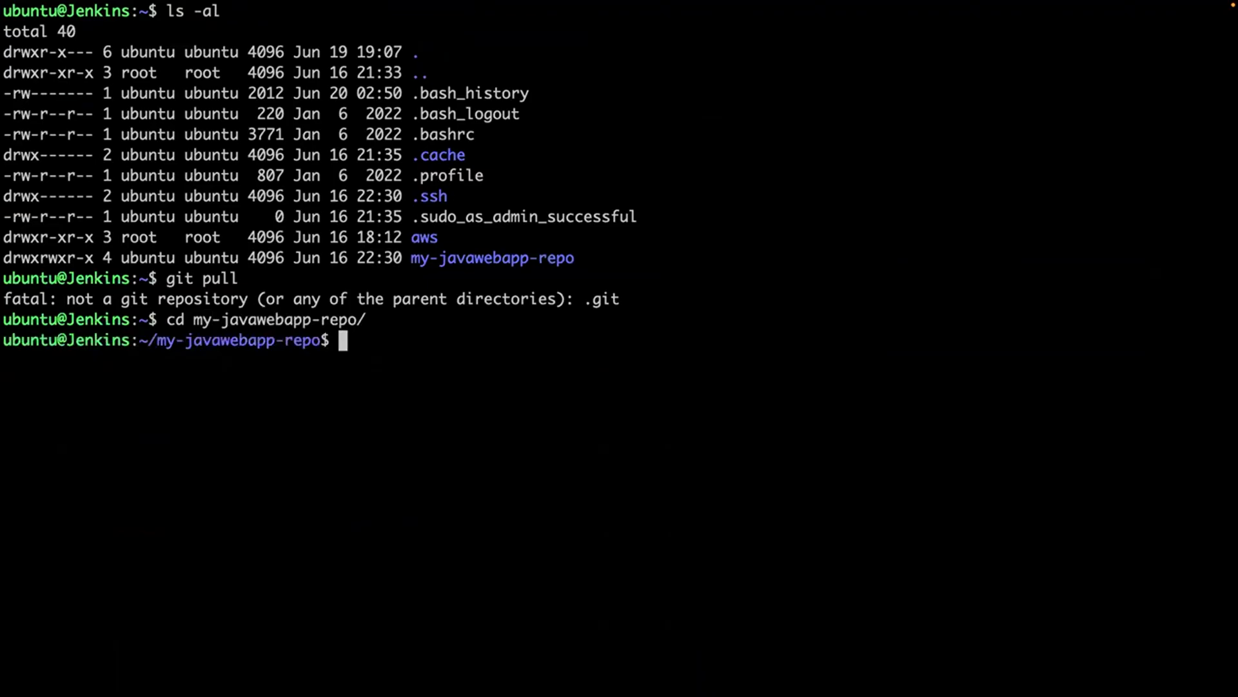
type("git pull")
key("Return")
key("Return")
key("Return")
key("Return")
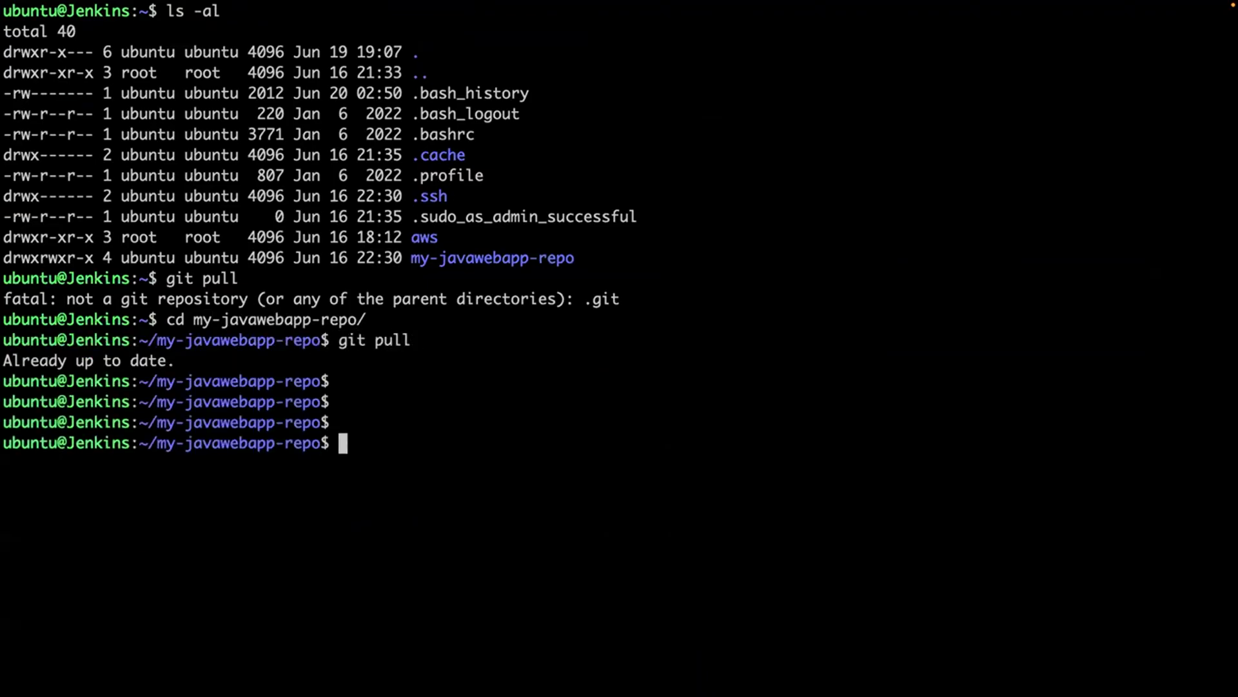
Move into MyWebApp/src/main/webapp and list its files.
type("cd MyWebApp/")
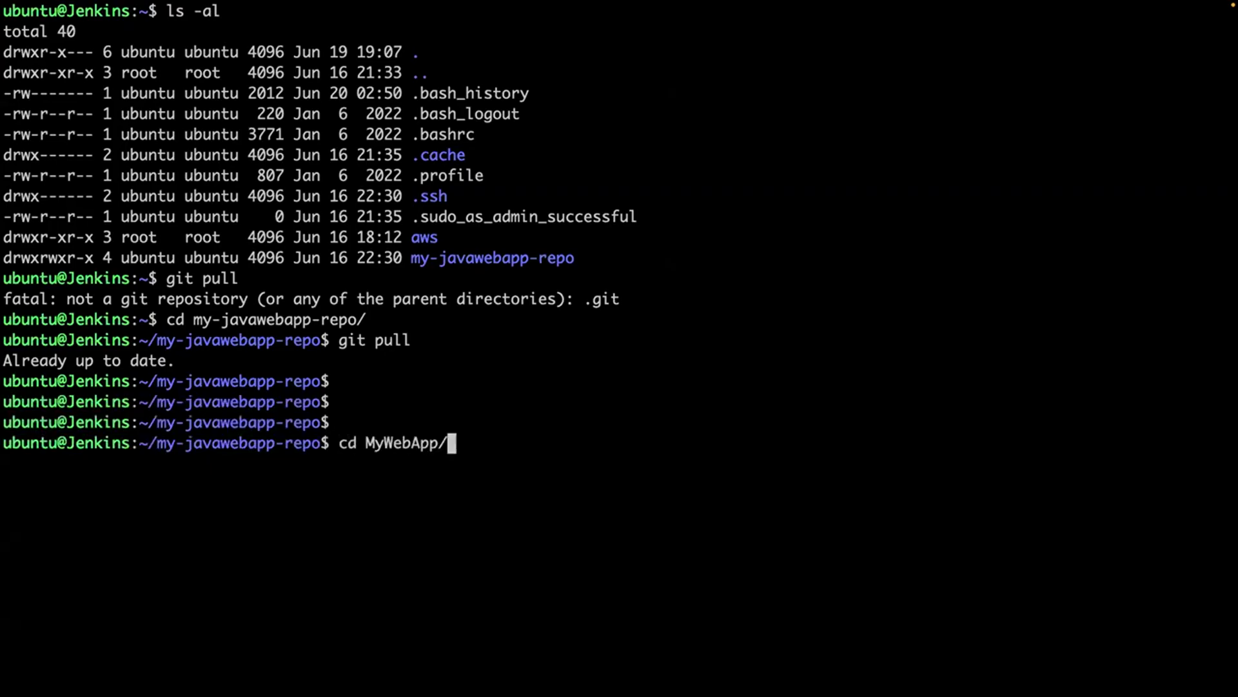
type("src/main/webapp/")
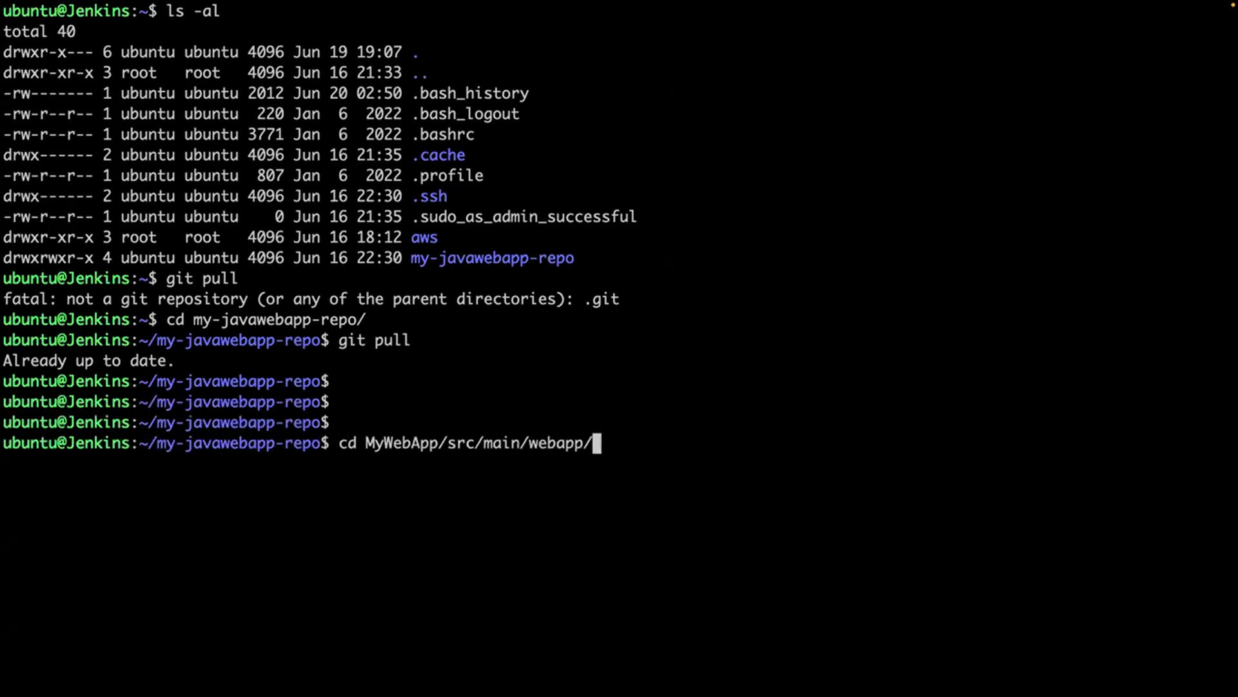
key("Return")
type("ls -al")
key("Return")
type("clear")
key("Return")
Edit the index.jsp heading in vi and save it with :wq!
type("sudo vi index.jsp")
key("Return")
key("k")
key("k")
key("j")
key("w")
key("w")
key("w")
key("w")
key("l")
key("w")
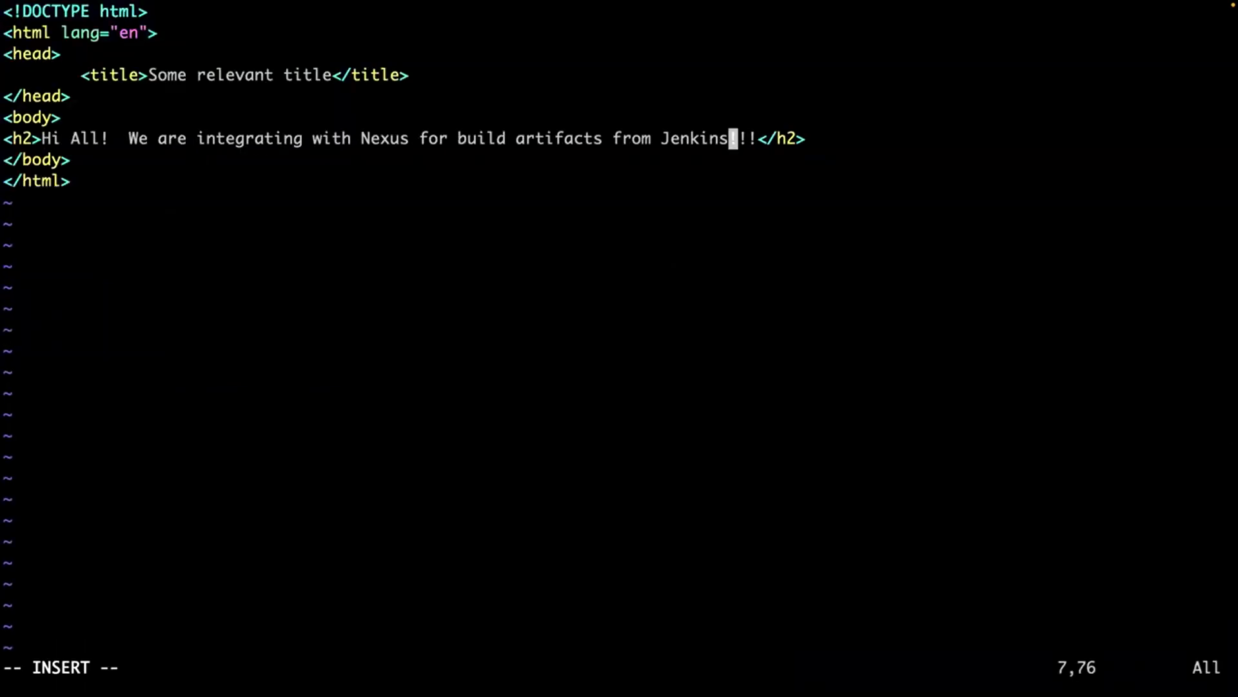
type("!")
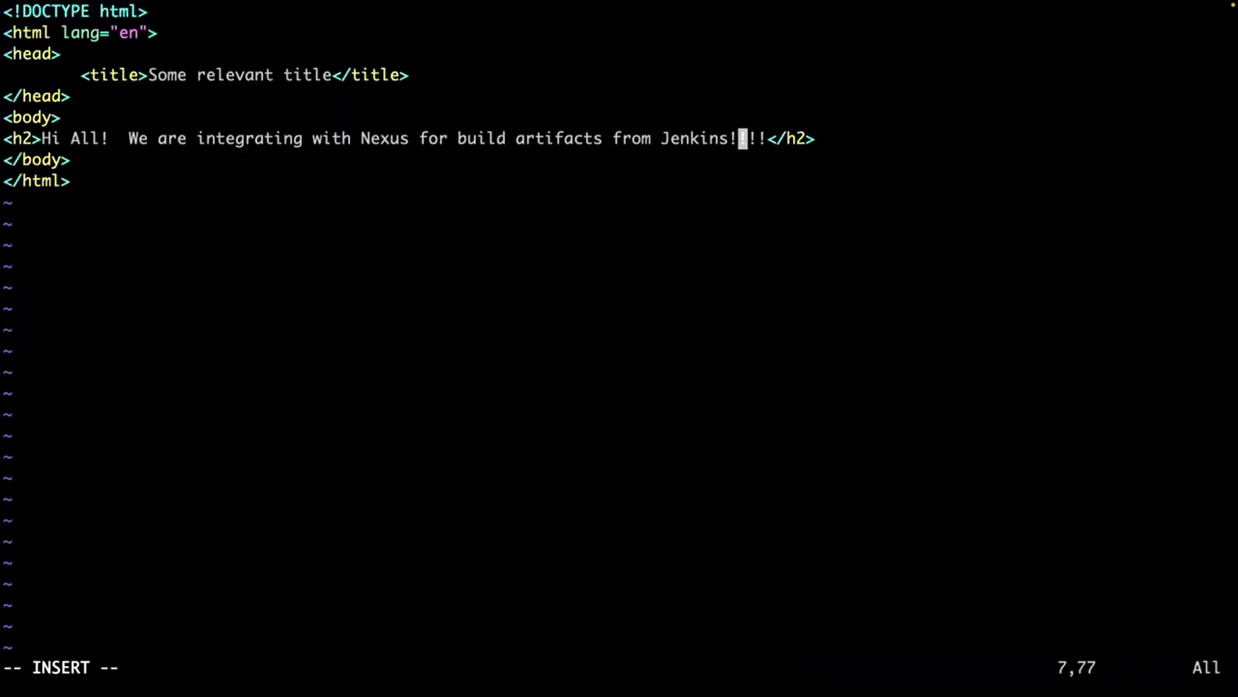
key("Escape")
type(":wq!")
key("Return")
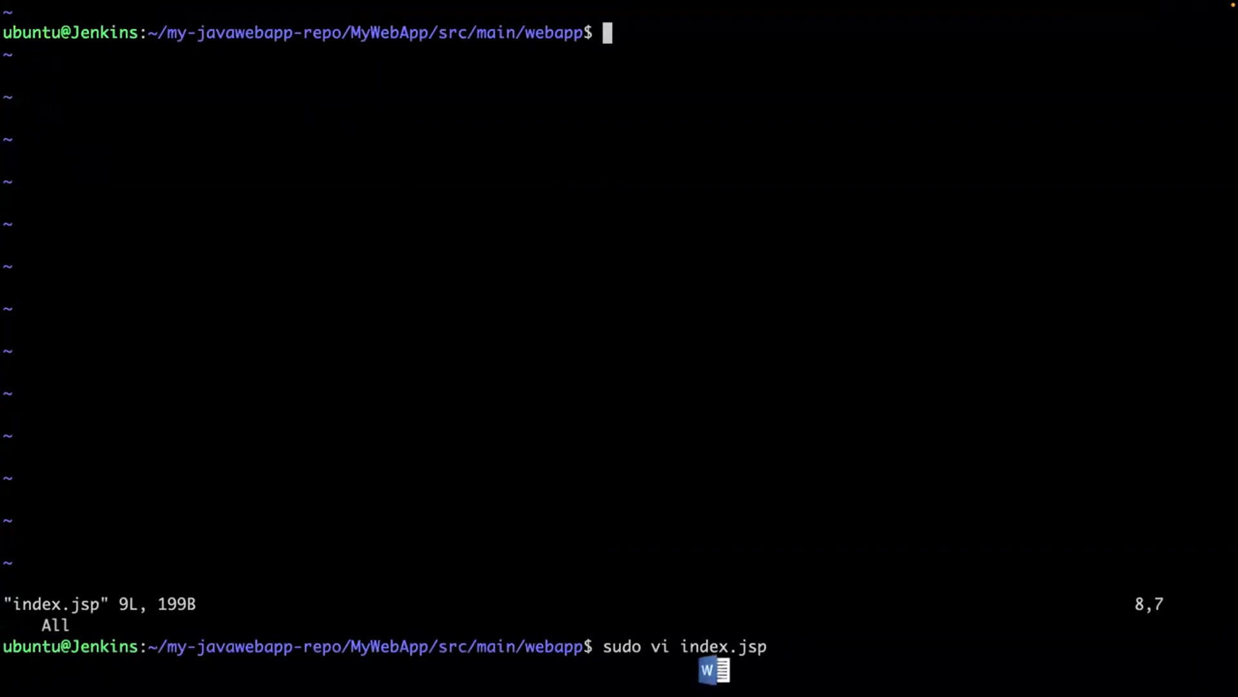
Stage index.jsp, commit it as 'integrating with Nexus', and push to GitHub.
key("Return")
key("Return")
key("Return")
type("clear")
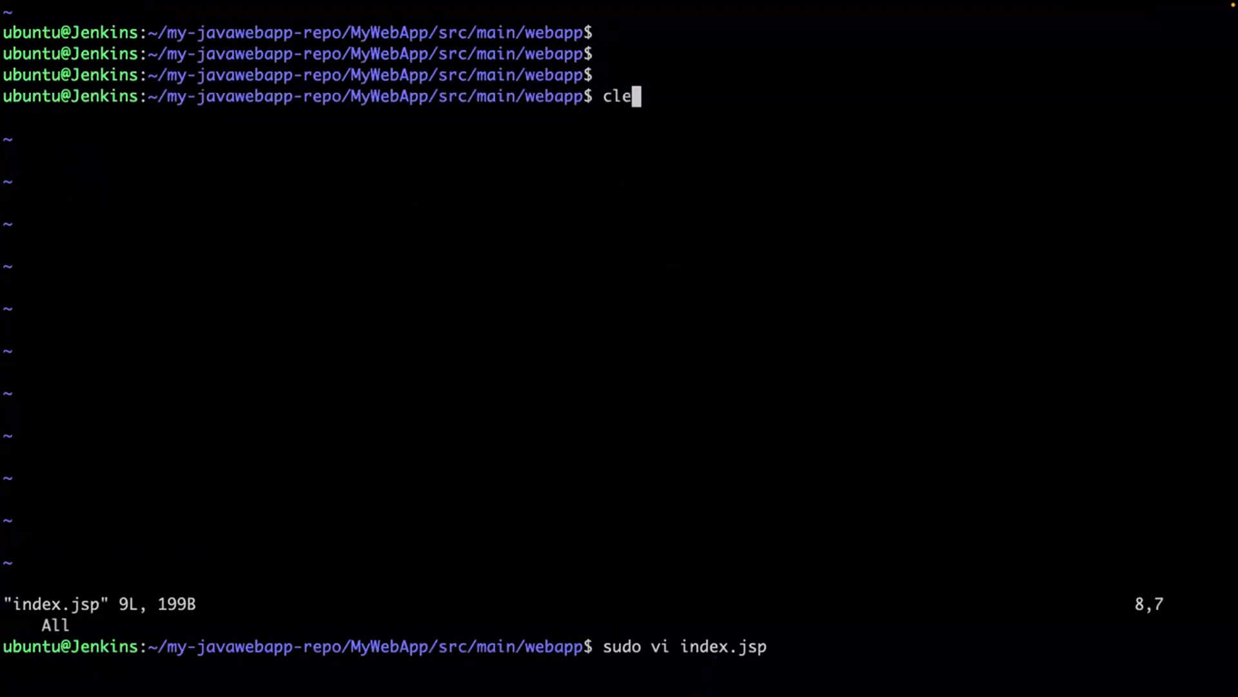
key("Return")
type("git add index.jsp")
key("Return")
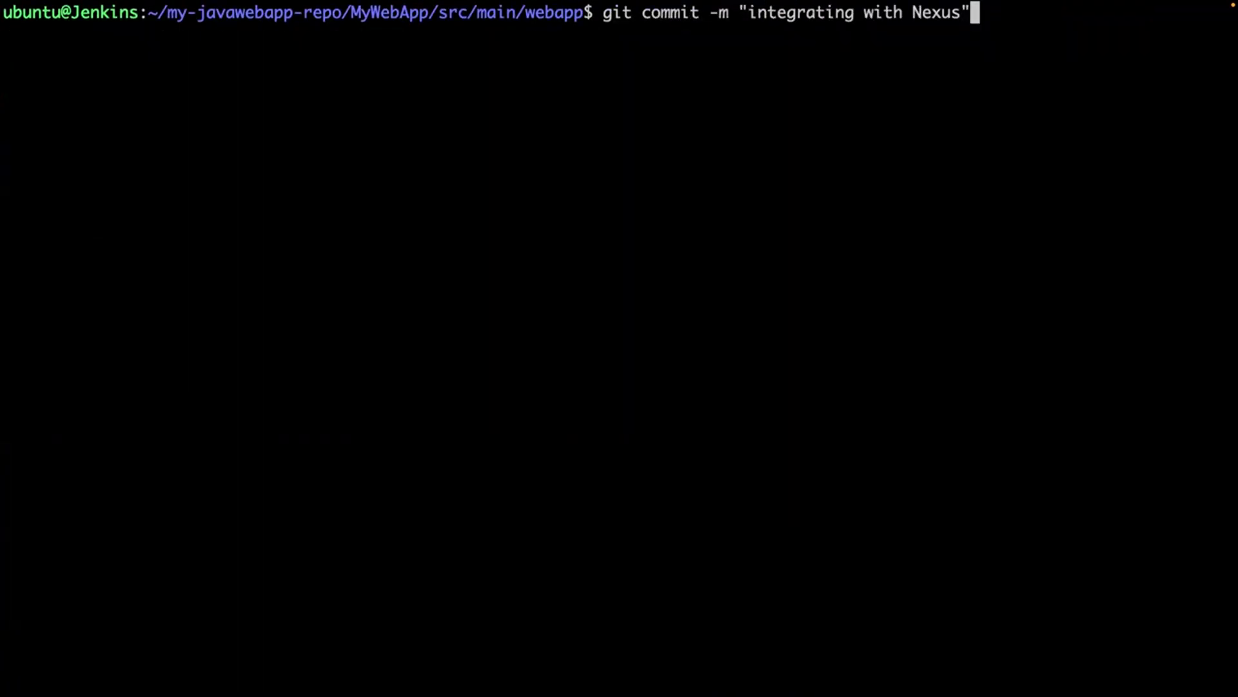
key("Return")
type("git push")
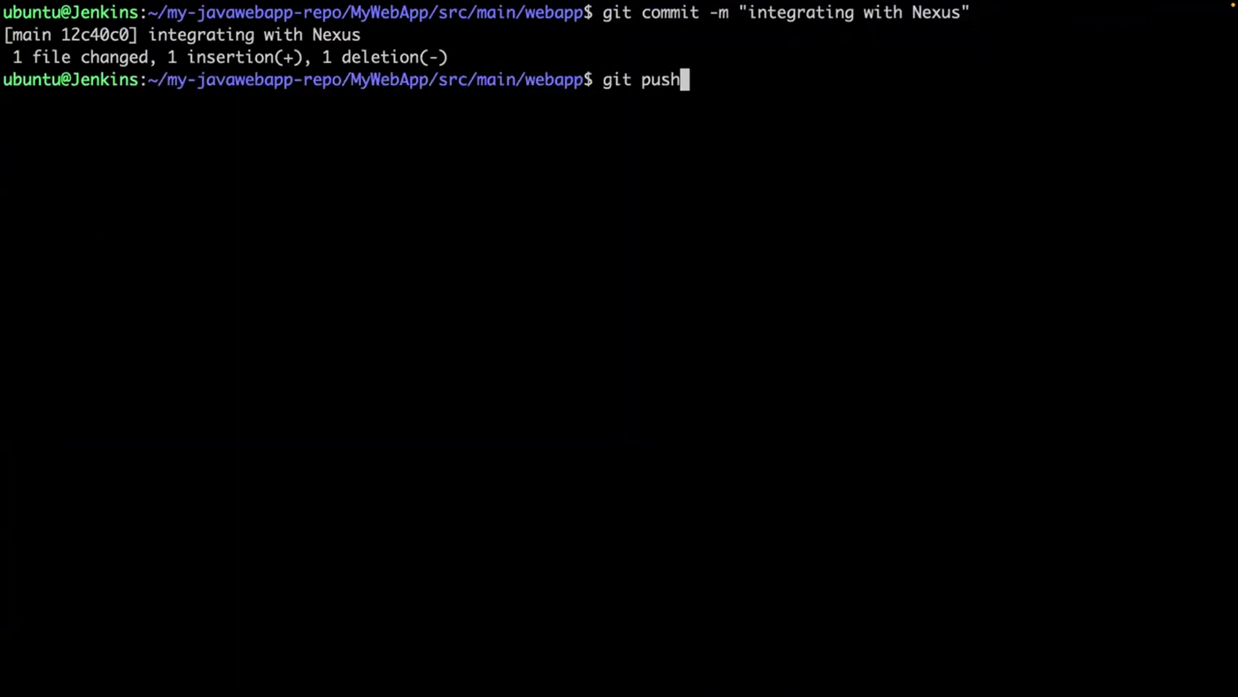
key("Return")
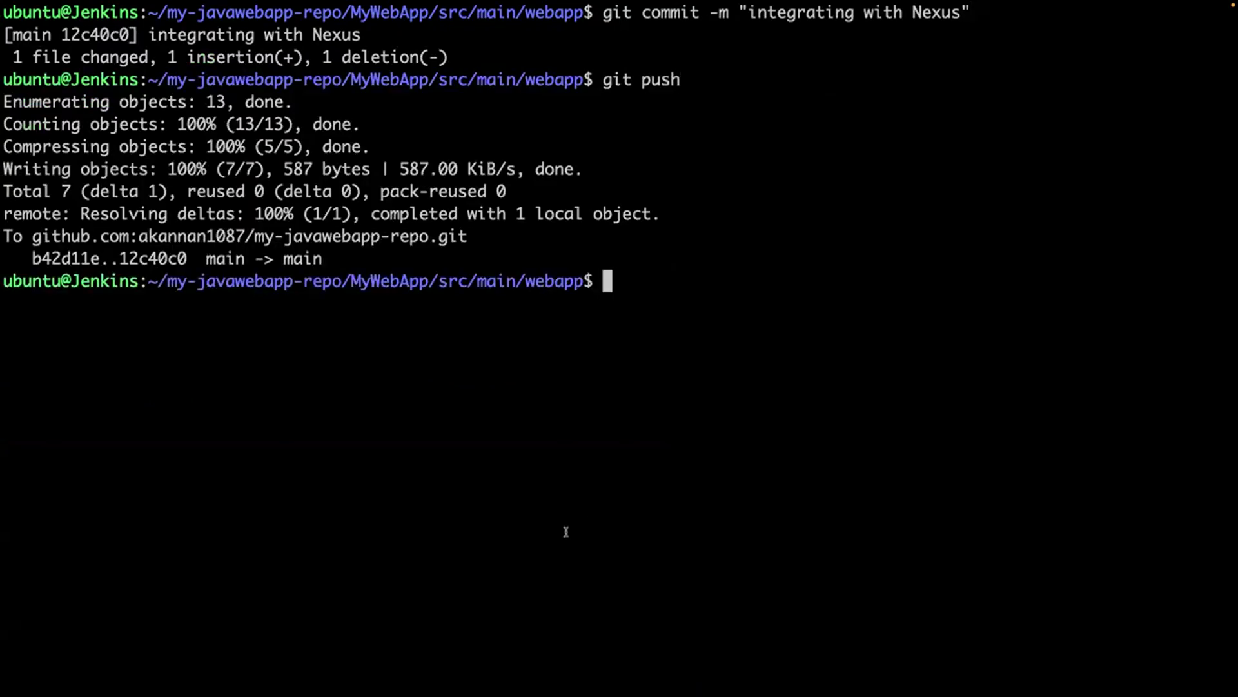
Exit terminal full screen and bring the Jenkins browser window forward in full screen.
mouse_move(46, 24)
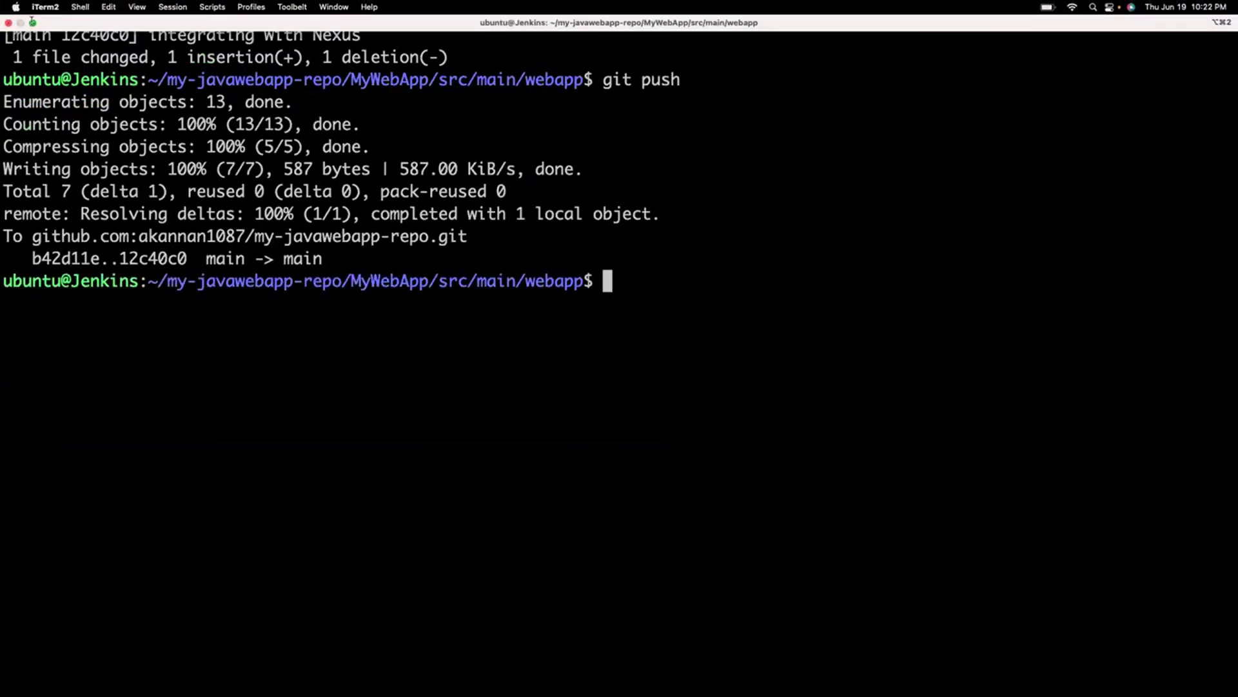
left_click(32, 22)
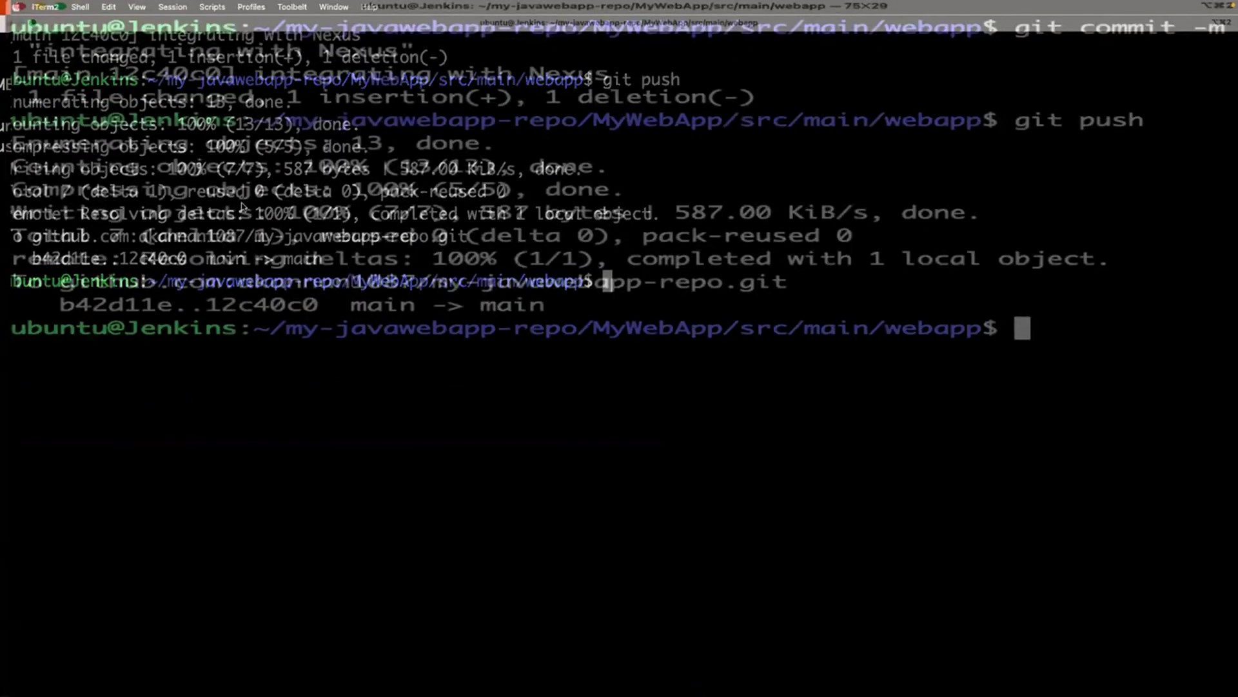
left_click(56, 385)
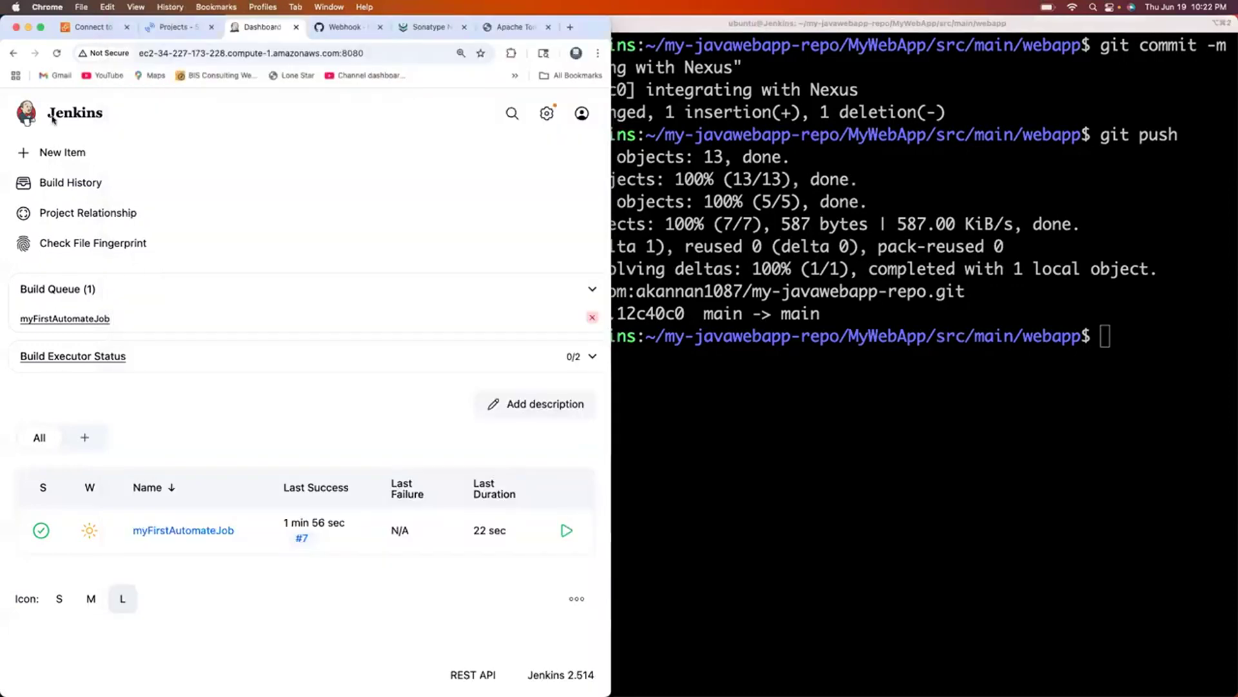
left_click(43, 31)
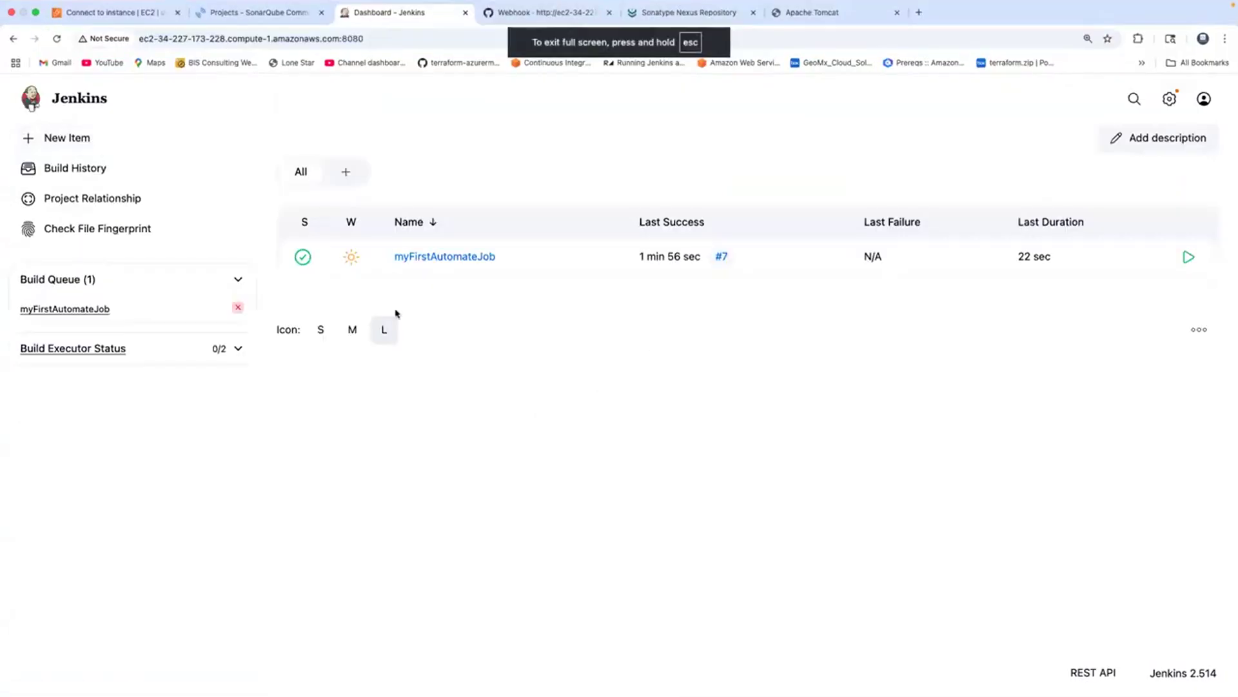
Check build #8's log: started by GitHub push, 'integrating with Nexus' commit, completed download.
left_click(434, 258)
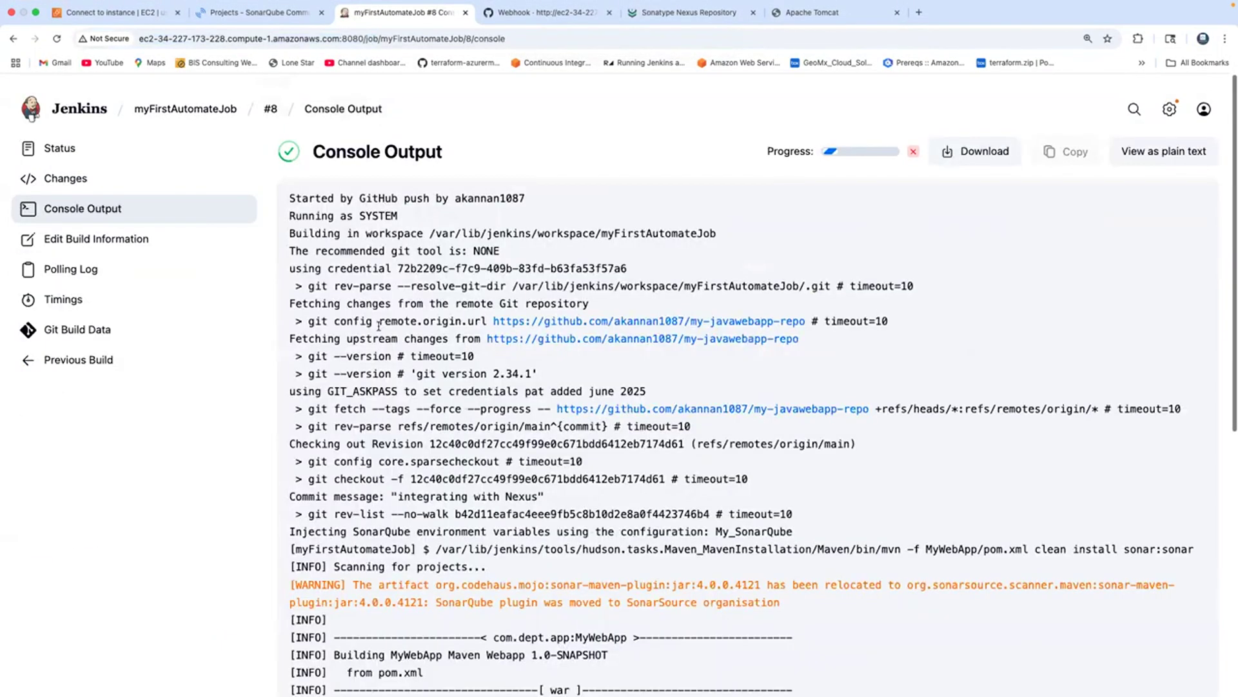
scroll(362, 221, "down", 1)
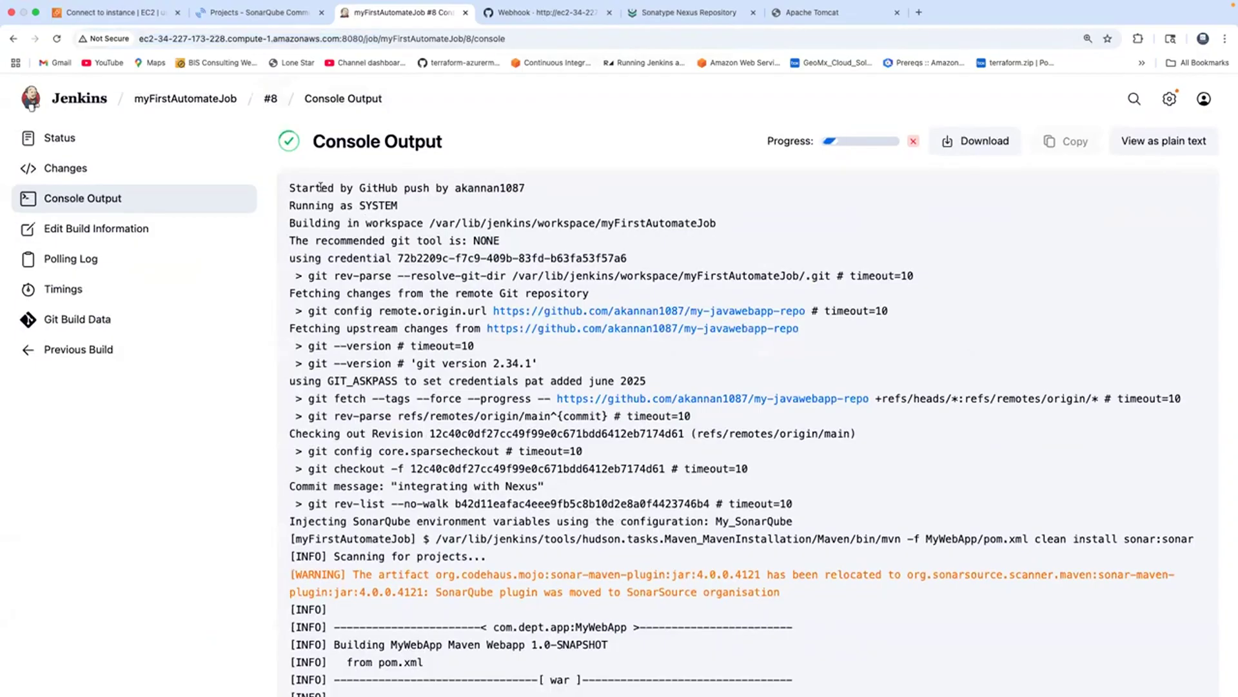
left_click_drag(321, 187, 436, 188)
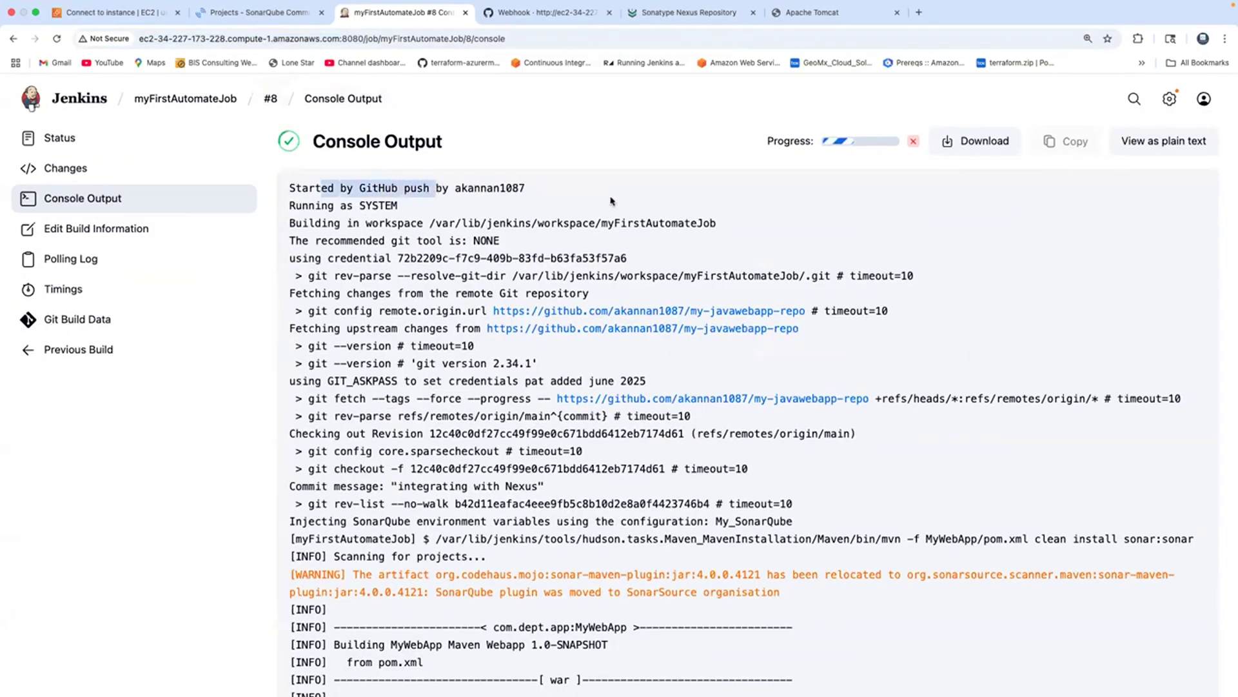
scroll(611, 202, "down", 3)
left_click_drag(398, 287, 539, 287)
scroll(516, 313, "down", 20)
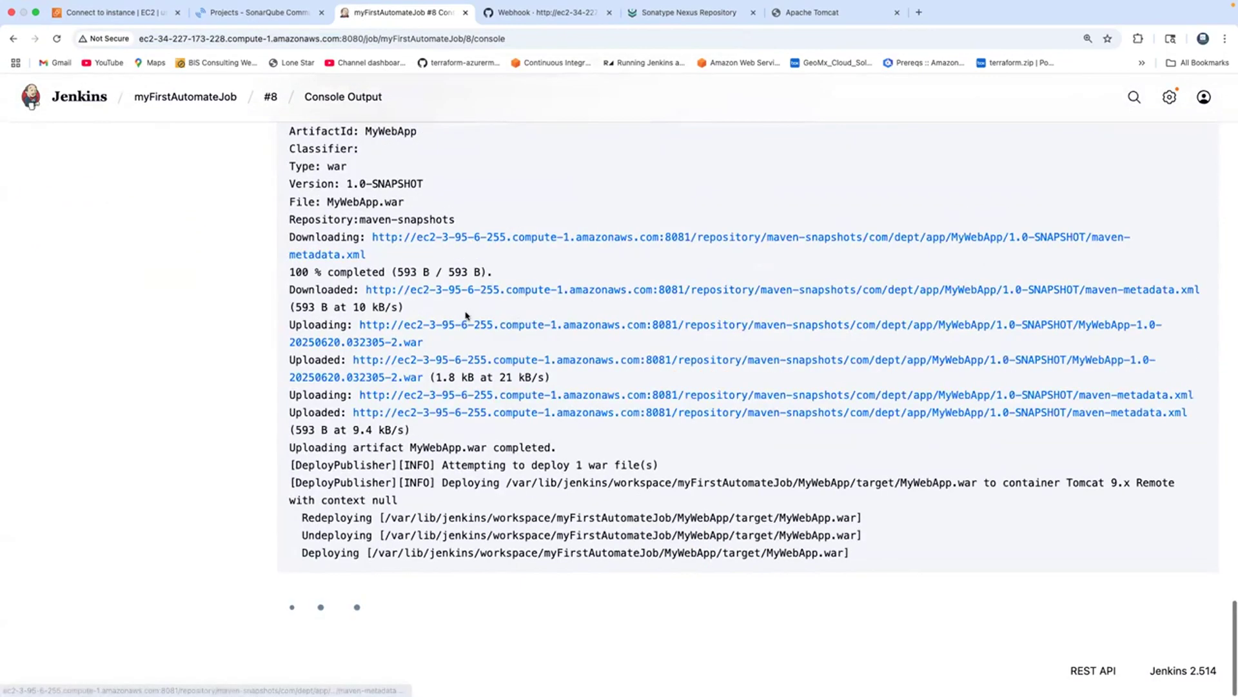
left_click_drag(289, 320, 466, 318)
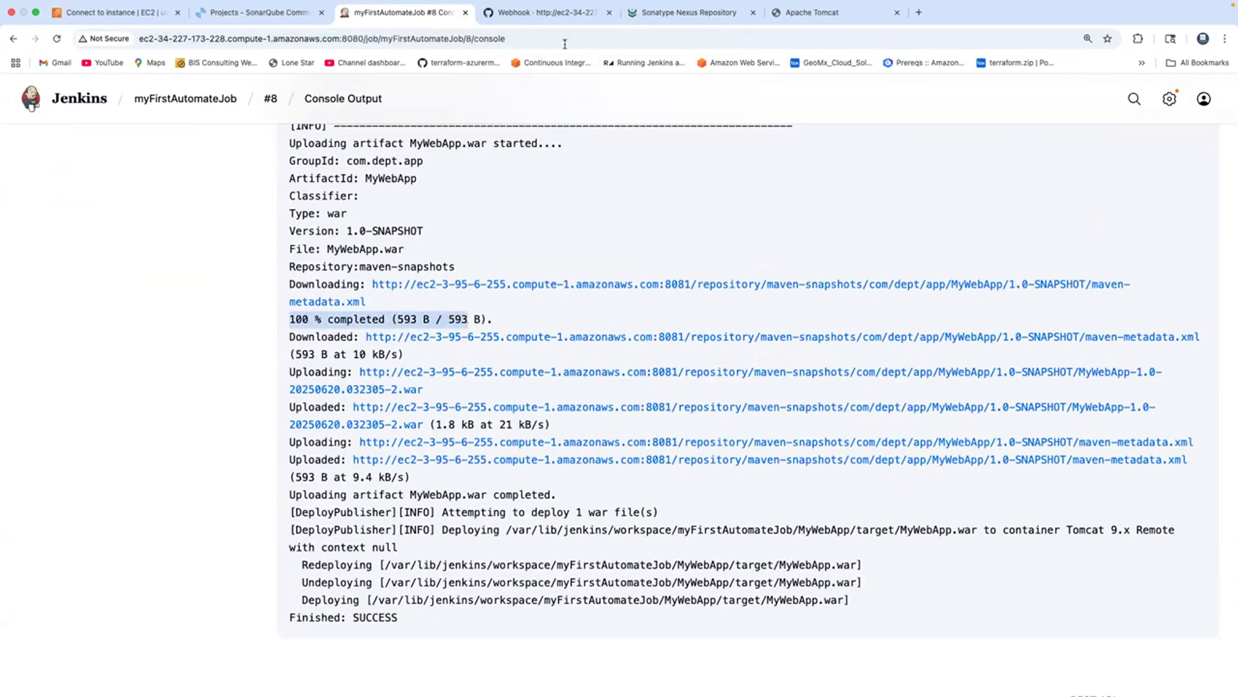
Refresh Nexus maven-snapshots to reveal snapshot 1.0-20250620.032305-2, then show the Tomcat page.
left_click(674, 14)
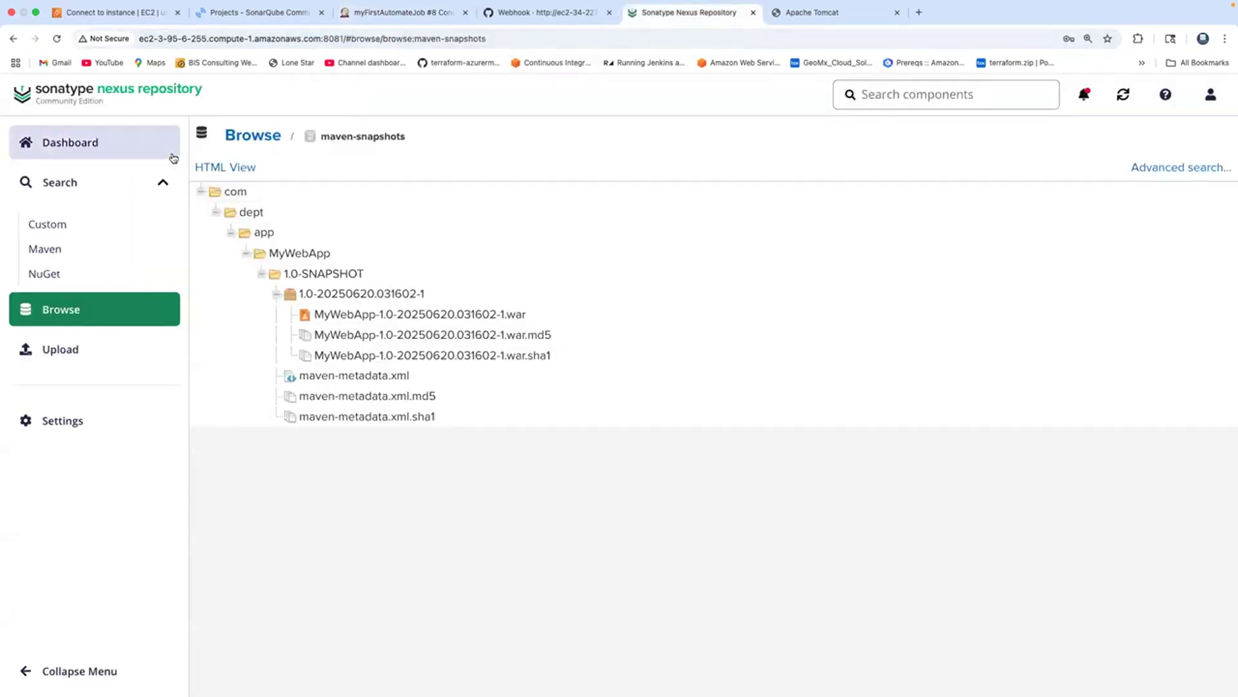
left_click(354, 316)
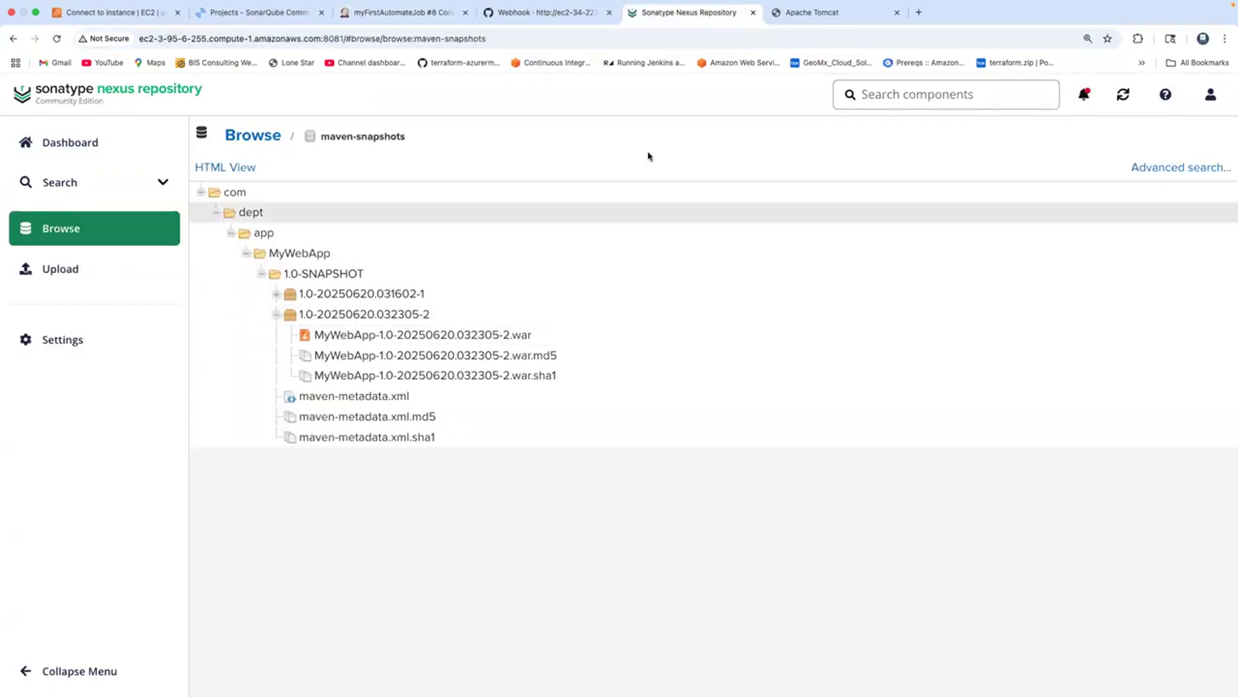
left_click(803, 13)
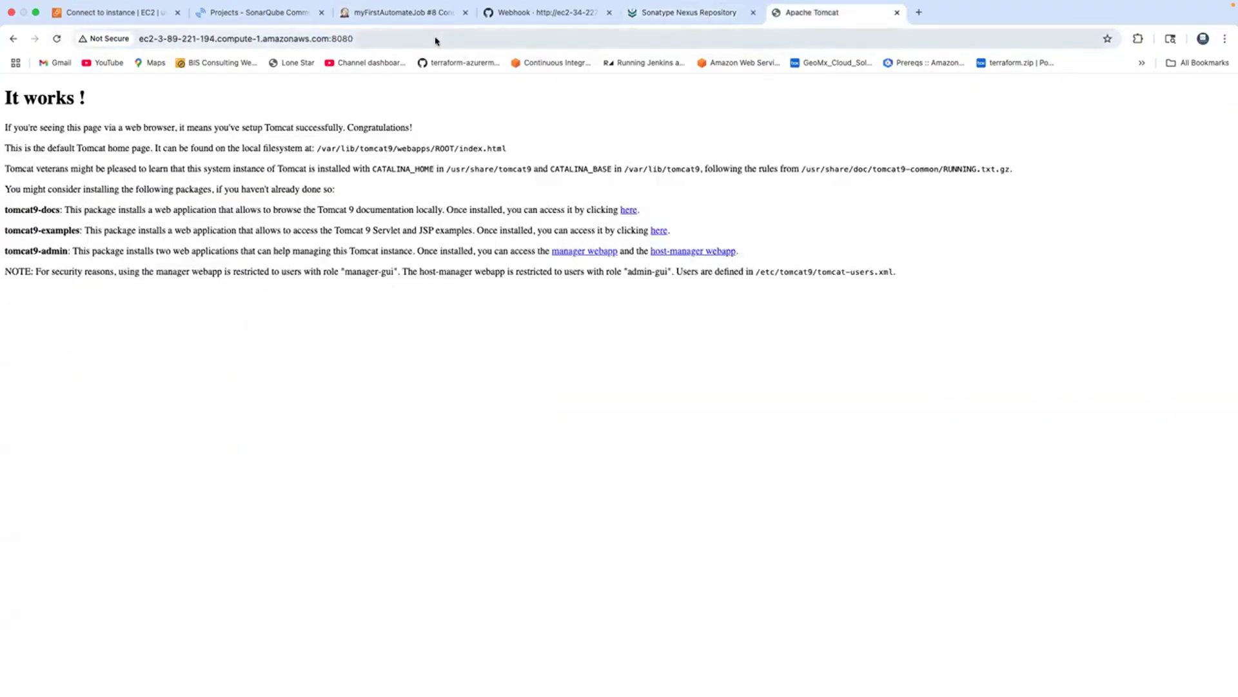
Load :8080/MyWebApp on Tomcat and check the updated 'integrating with Nexus' heading.
left_click(435, 41)
left_click(435, 40)
type("/MyWebApp")
key("Return")
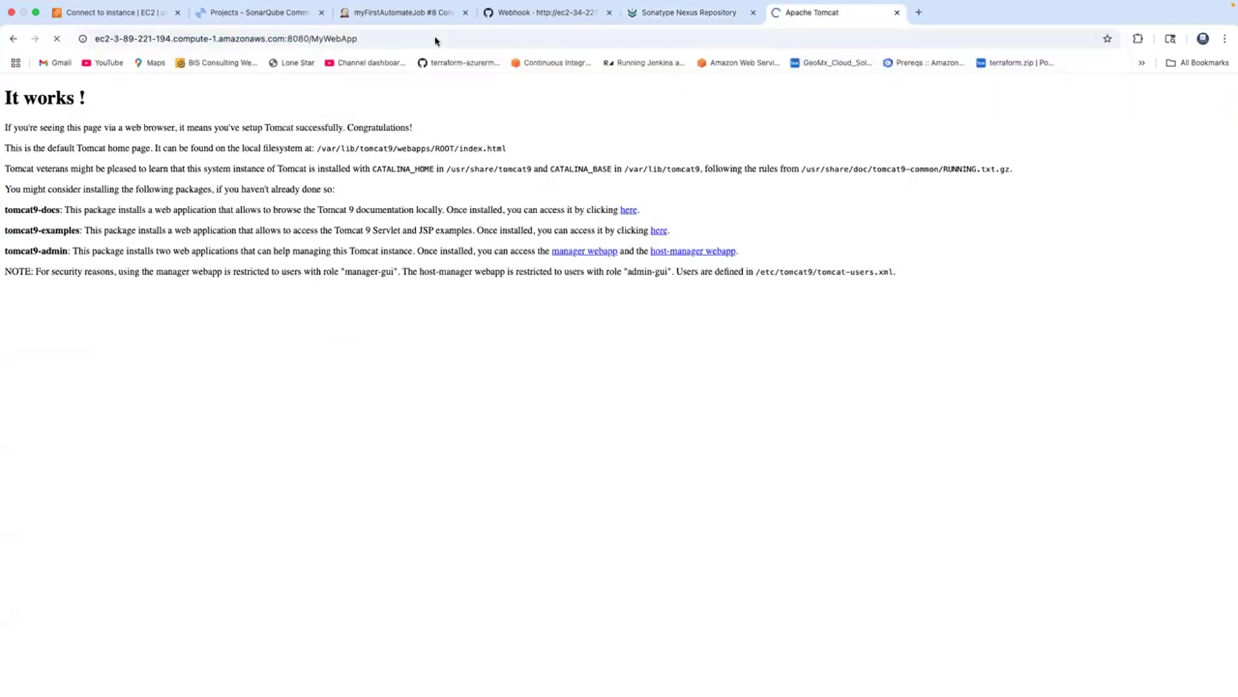
left_click_drag(227, 96, 374, 97)
left_click(420, 224)
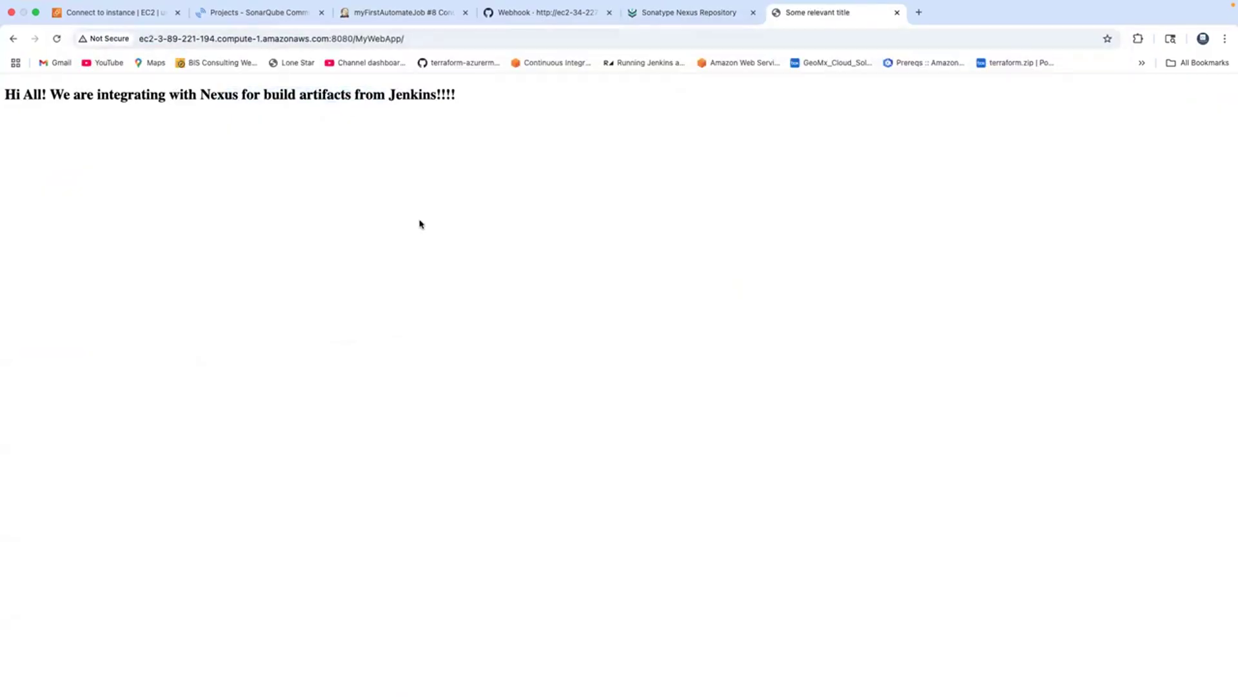